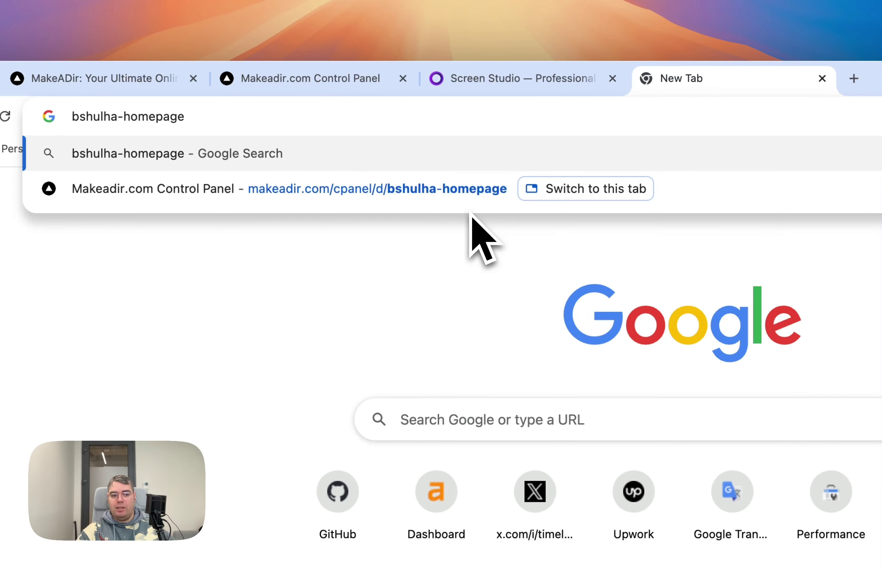
Step: Complete the directory's public web address with .makedir.site and load the site
text(.makedir.site)
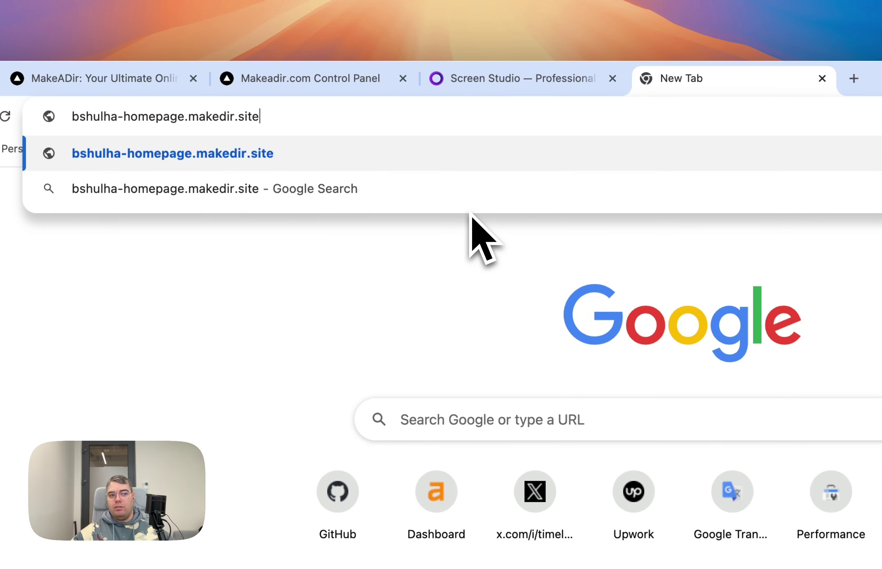
key(alt+shift+Left)
key(alt+shift+Left)
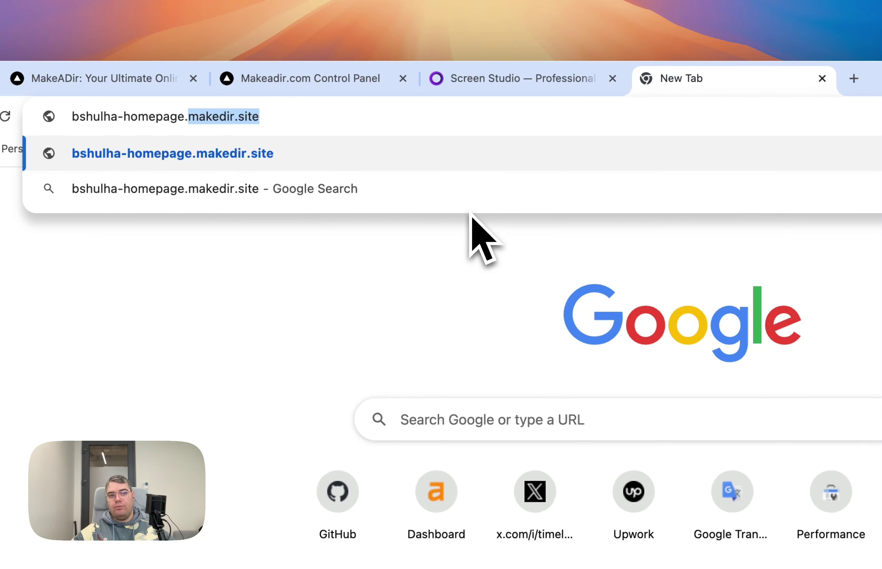
key(Left)
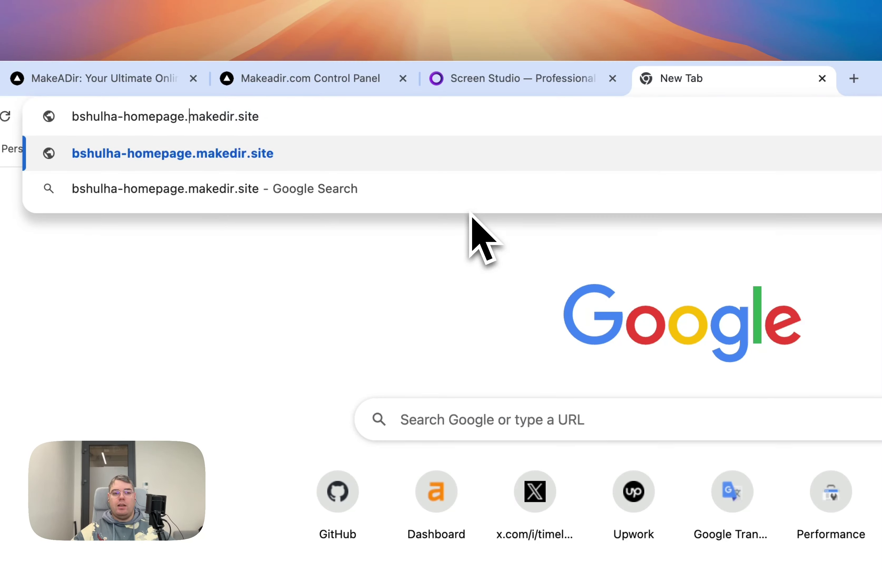
key(alt+shift+Left)
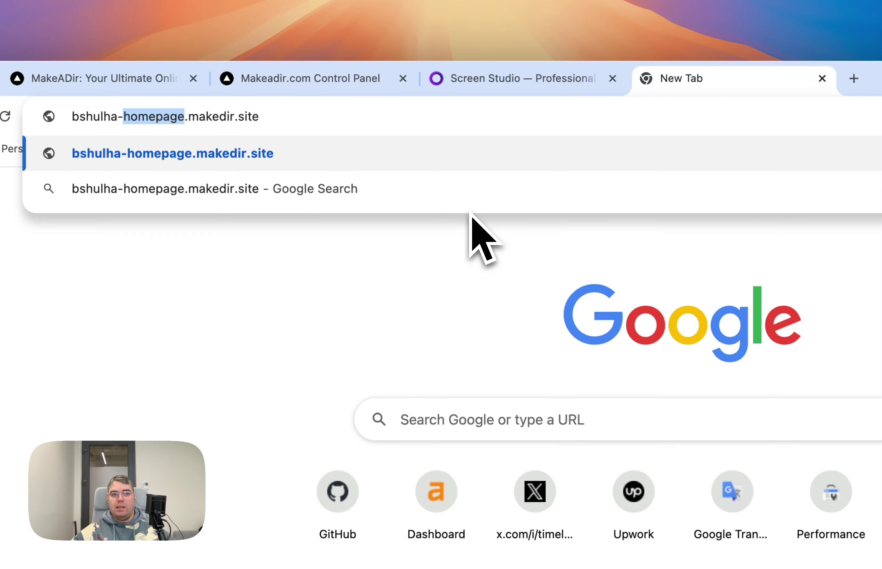
key(alt+shift+Left)
key(Right)
key(Right)
key(alt+shift+Right)
key(alt+shift+Right)
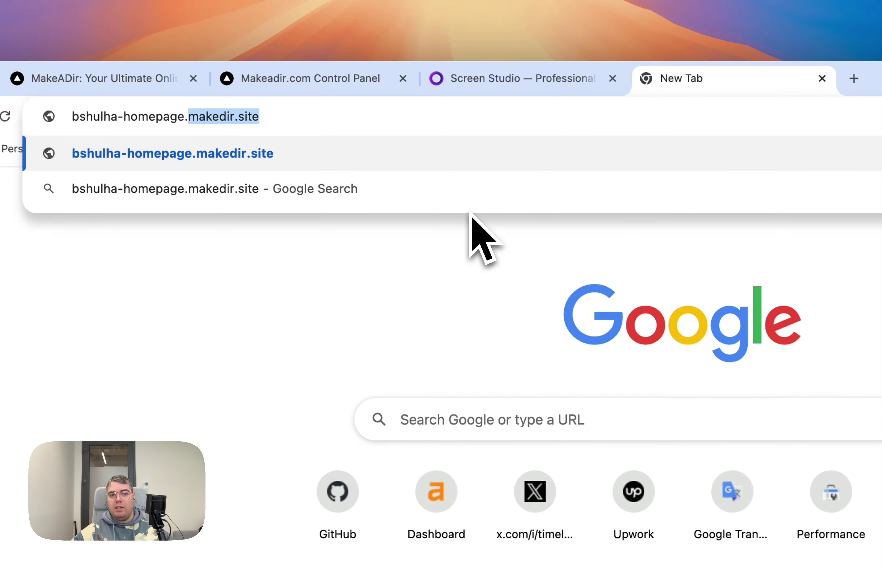
key(Return)
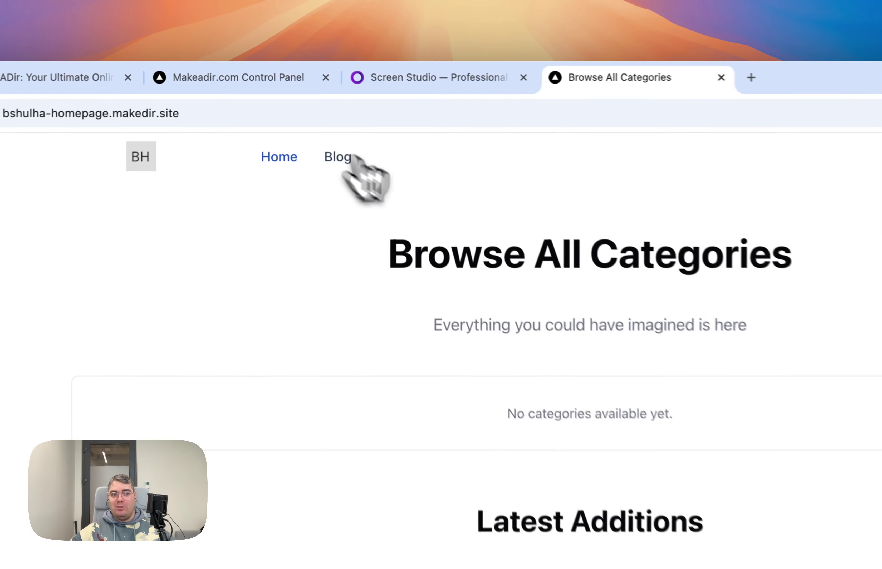
Step: Look at the public site's Blog and Home pages and at the Screen Studio website
click(350, 158)
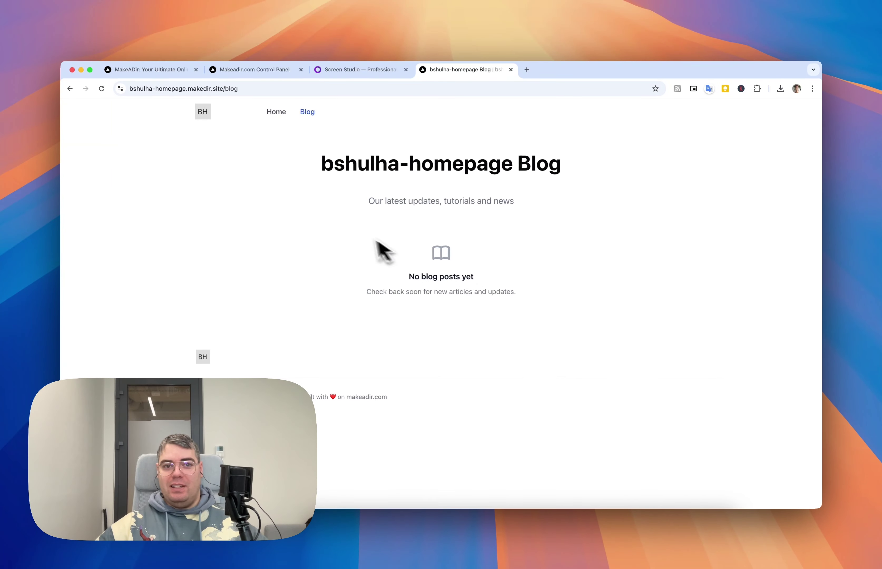
click(278, 113)
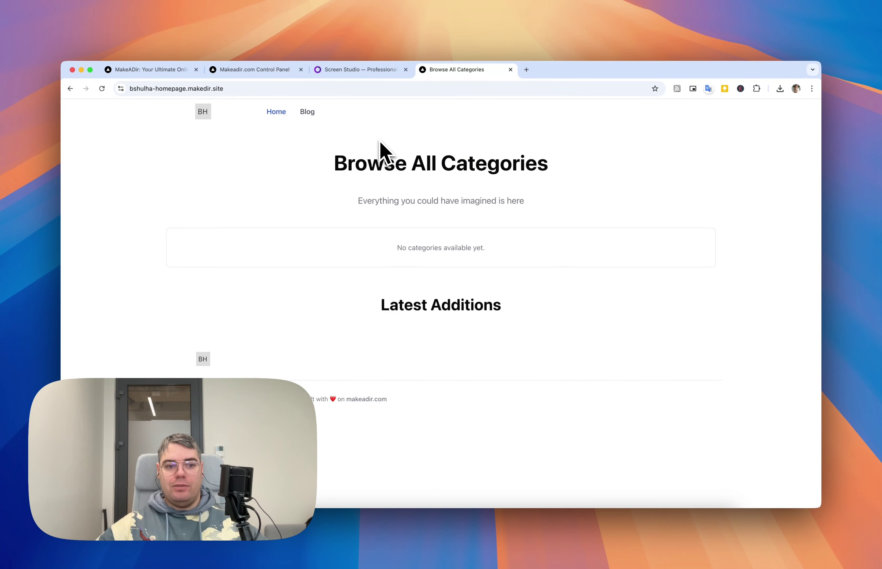
click(358, 69)
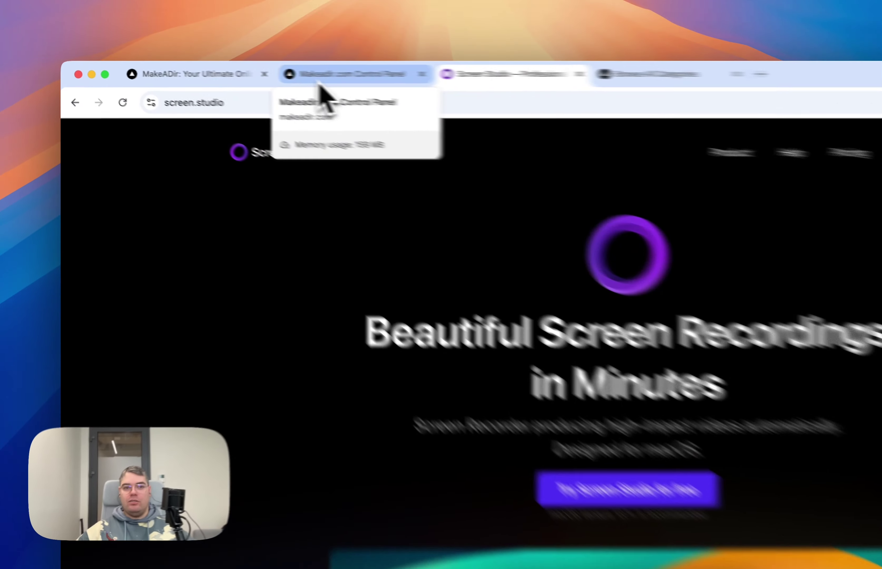
Step: In the Makeadir control panel, create the category "Tools I Use" with slug tools-i-use and description "The tools I use daily in my Work!"
click(234, 74)
click(177, 325)
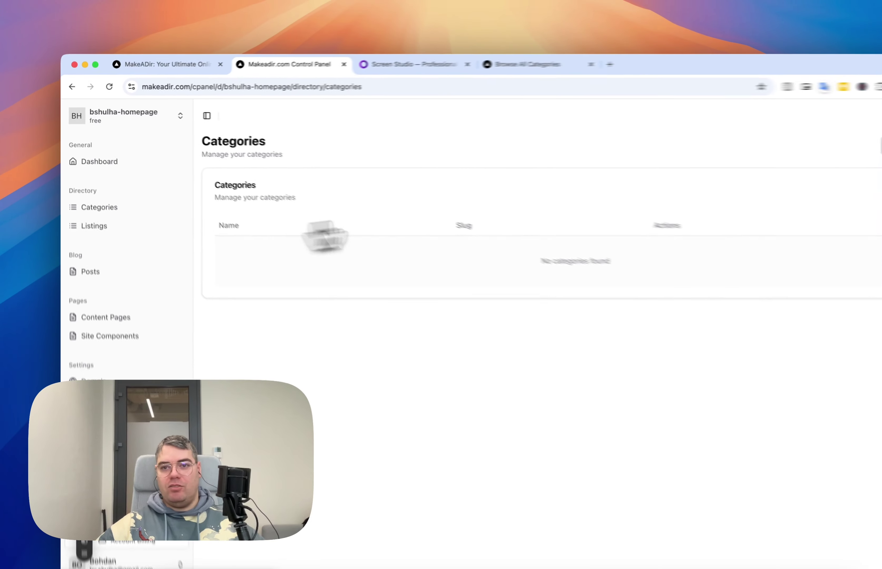
click(807, 141)
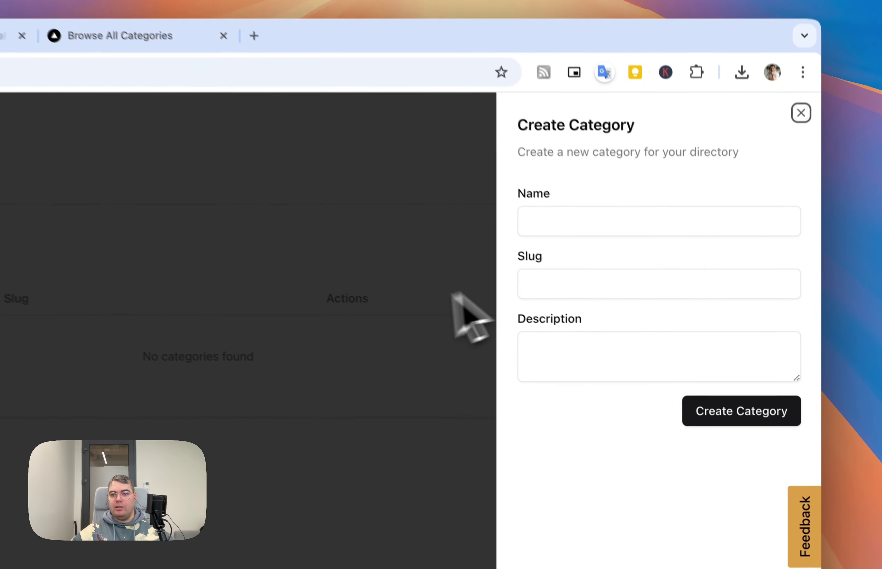
click(702, 166)
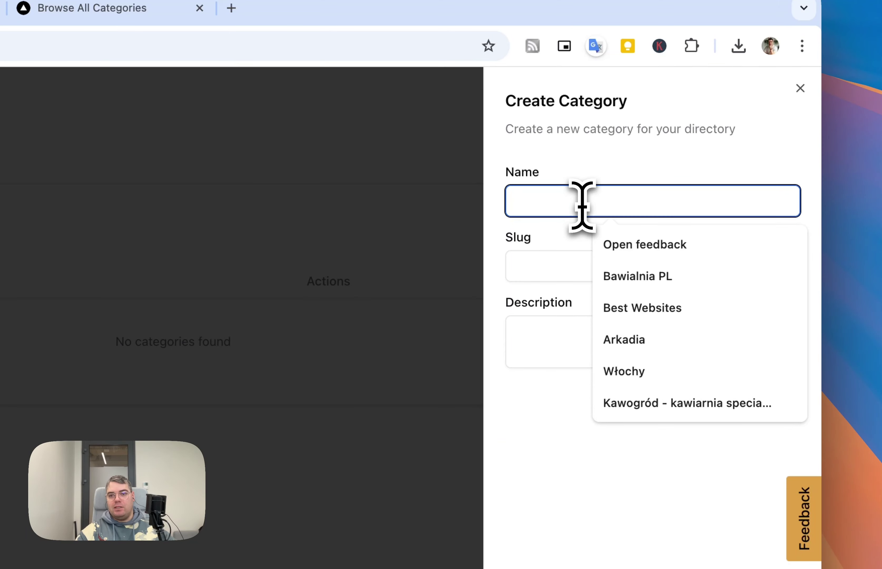
text(Tools I)
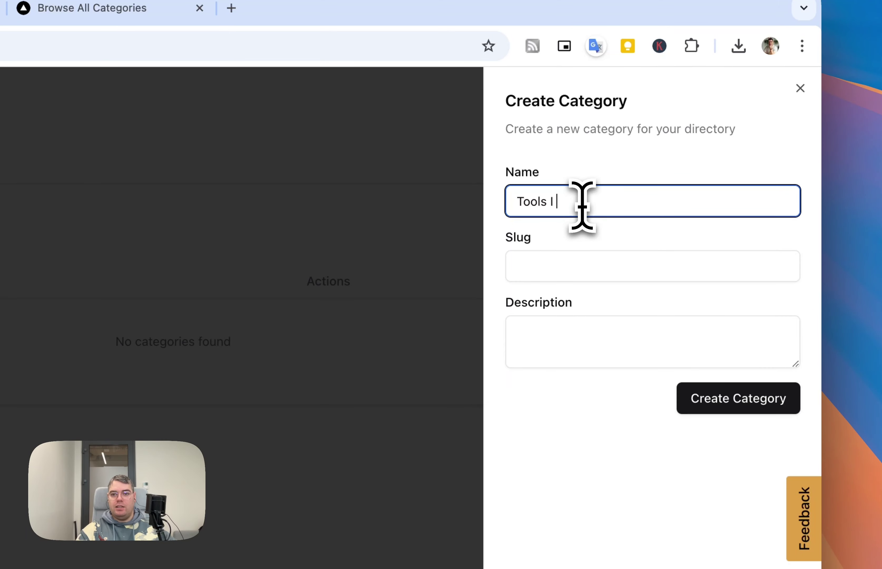
text( Use)
key(Tab)
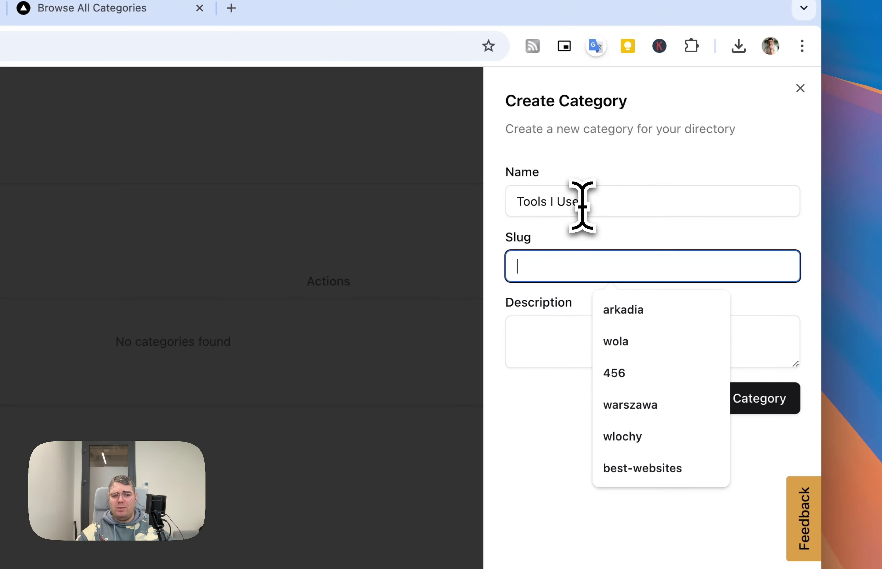
text(tools-i-use)
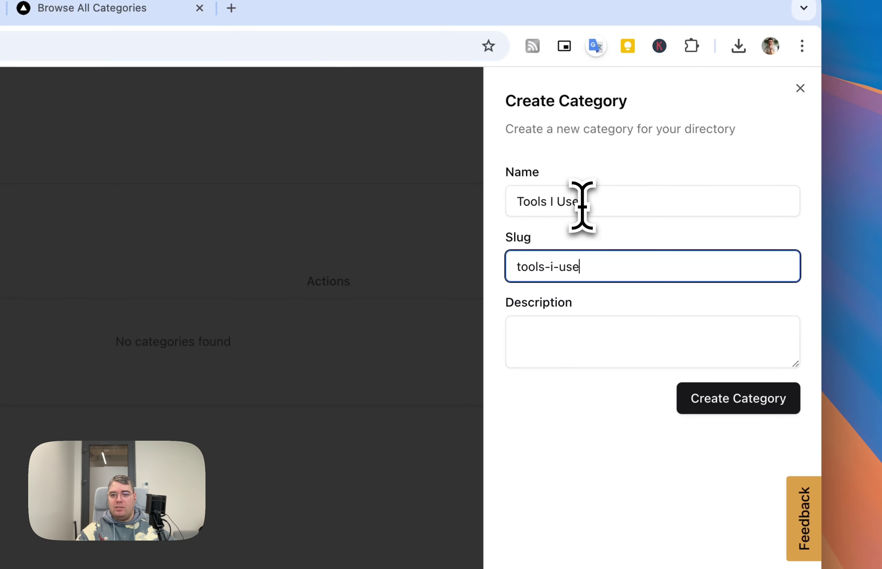
key(Tab)
text(Th)
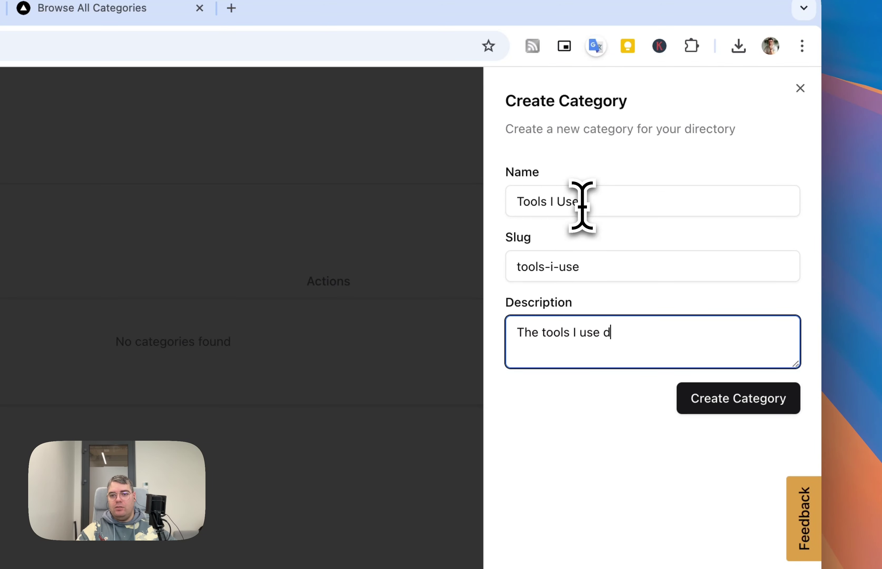
text( my Work!)
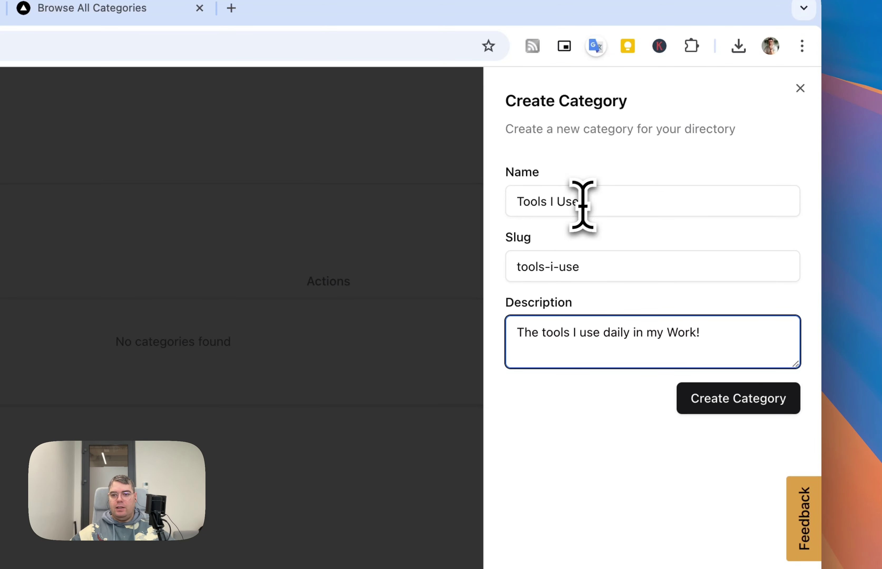
click(738, 398)
Step: Reload the public directory site and view the page of the Tools I Use category
click(92, 8)
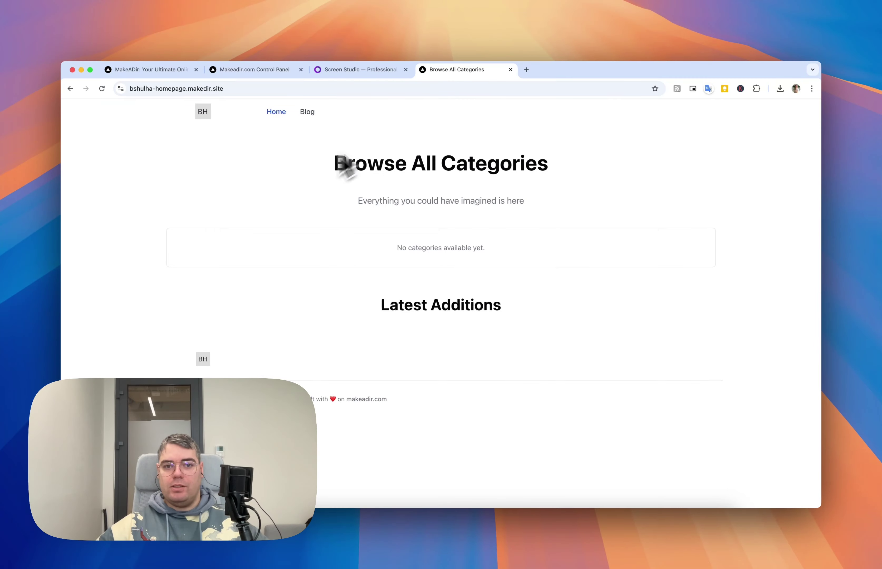
key(super+r)
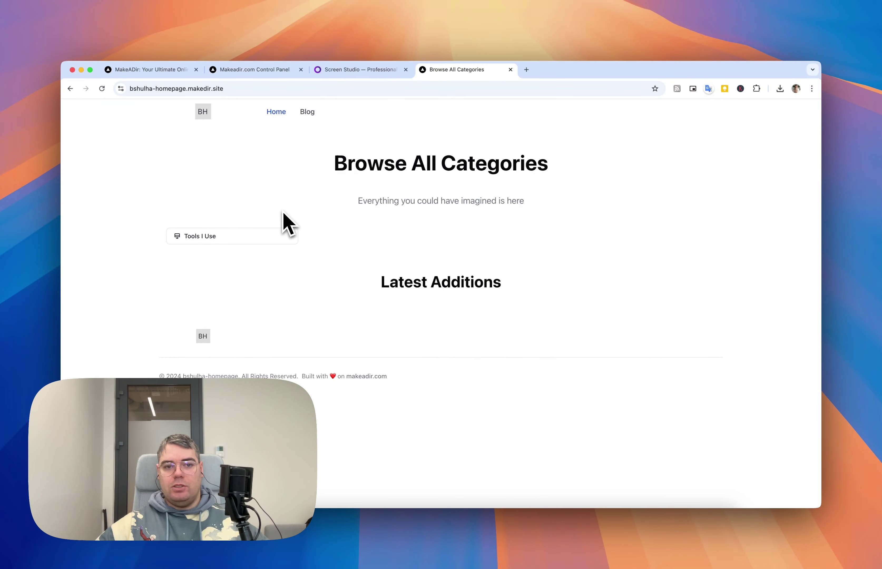
drag(157, 234, 202, 236)
click(329, 248)
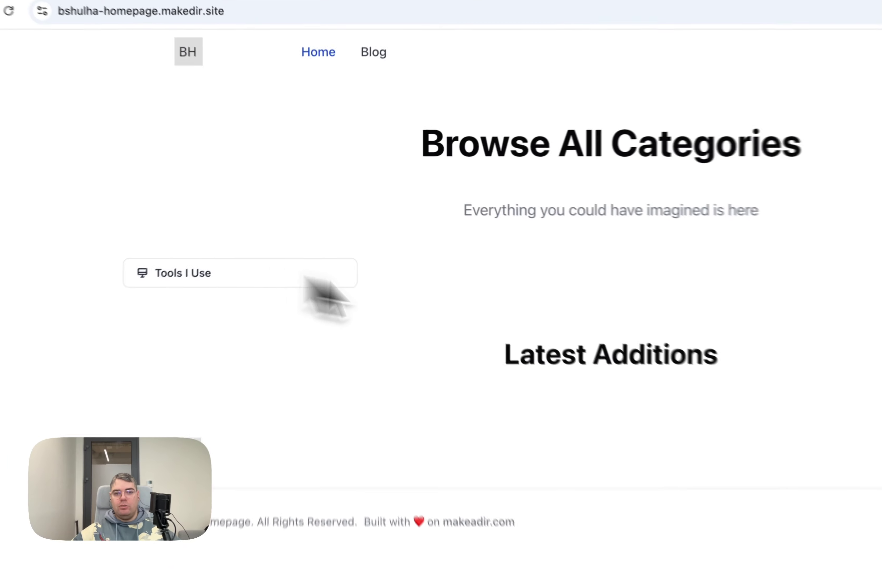
click(311, 281)
click(265, 69)
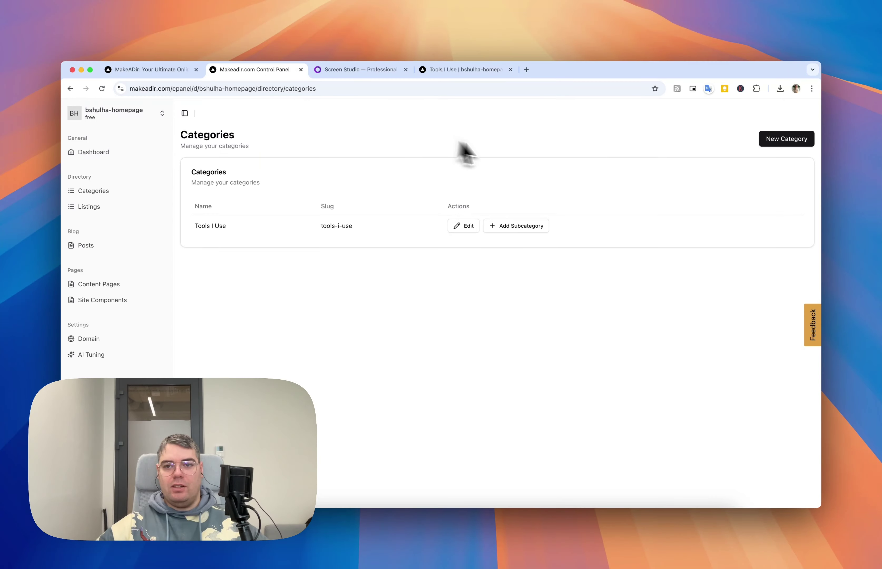
click(122, 208)
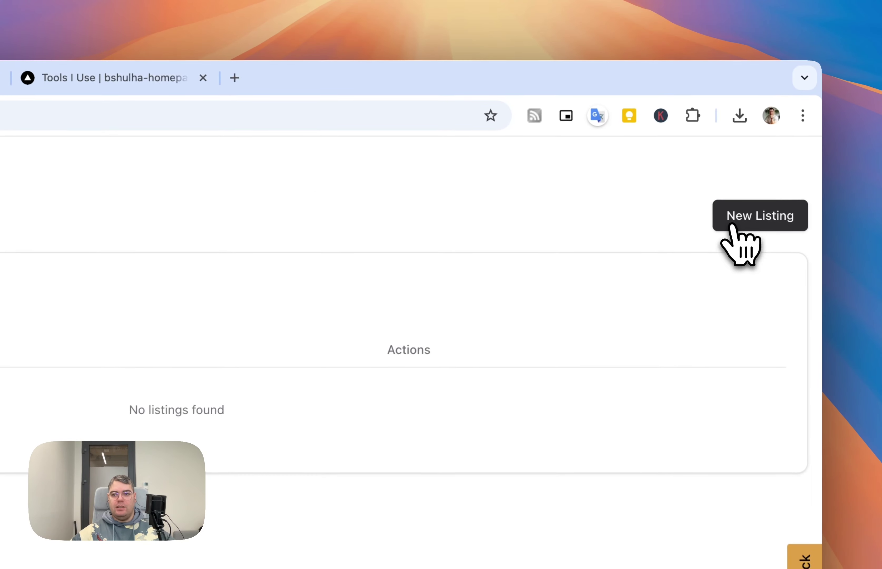
click(774, 155)
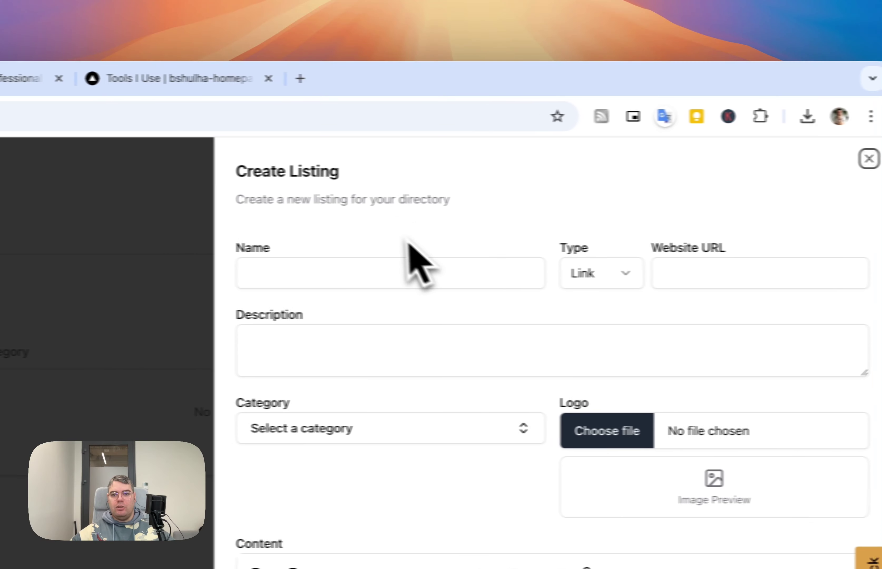
click(342, 269)
text(Scr)
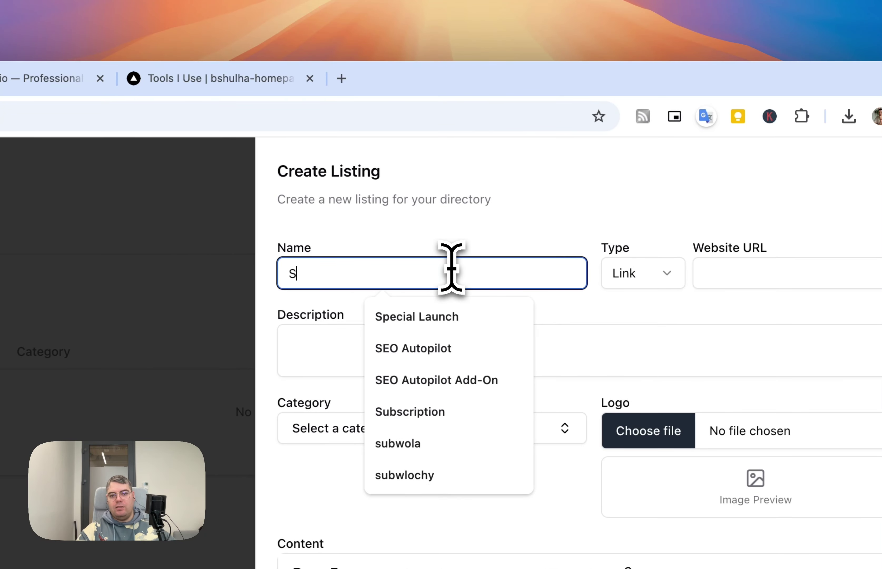
text(een.Studio)
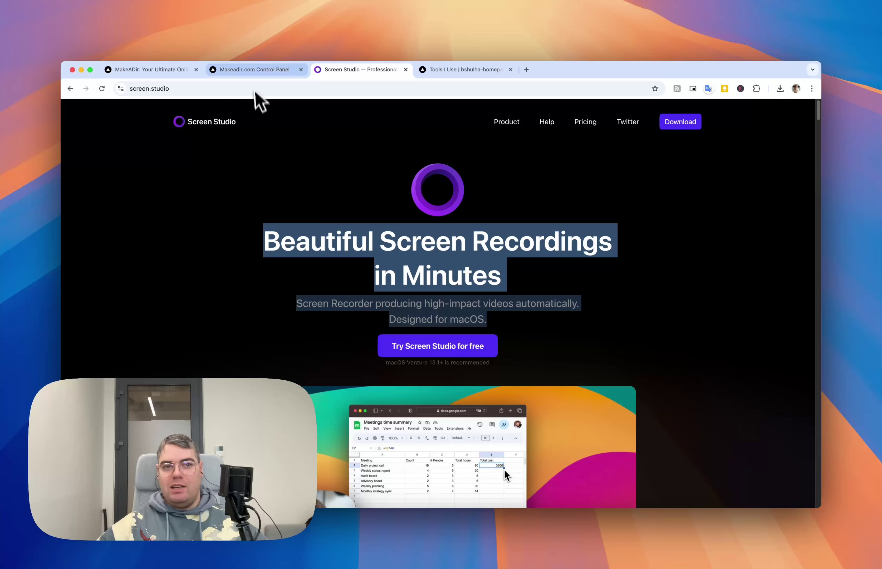
Step: Set the listing's description to "Beautiful Screen Recordings in Minutes" and, after a blank line, "Screen Recorder producing high-impact videos automatically. Designed for macOS."
click(245, 70)
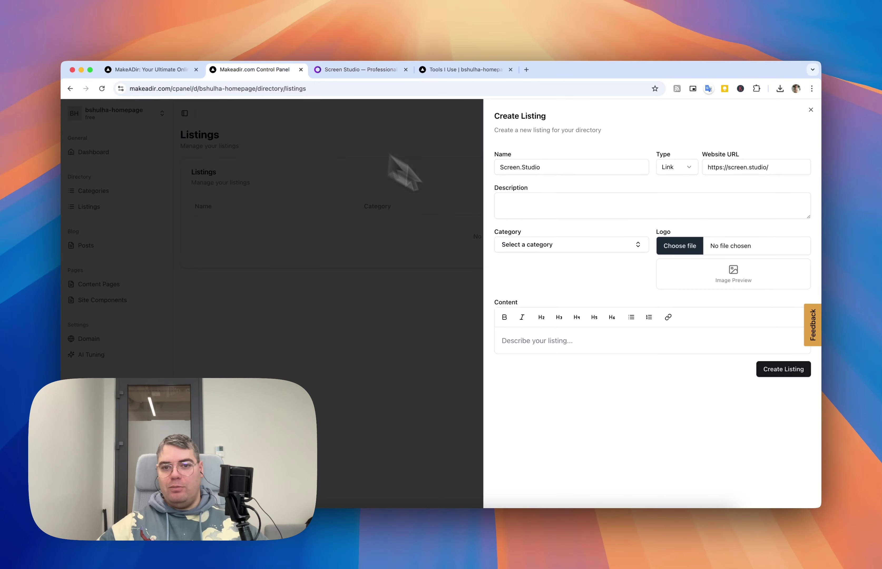
click(523, 207)
text(Beautiful Screen Recordings in Minutes Screen Recorder producing high-impact videos automatically. Designed for macOS.)
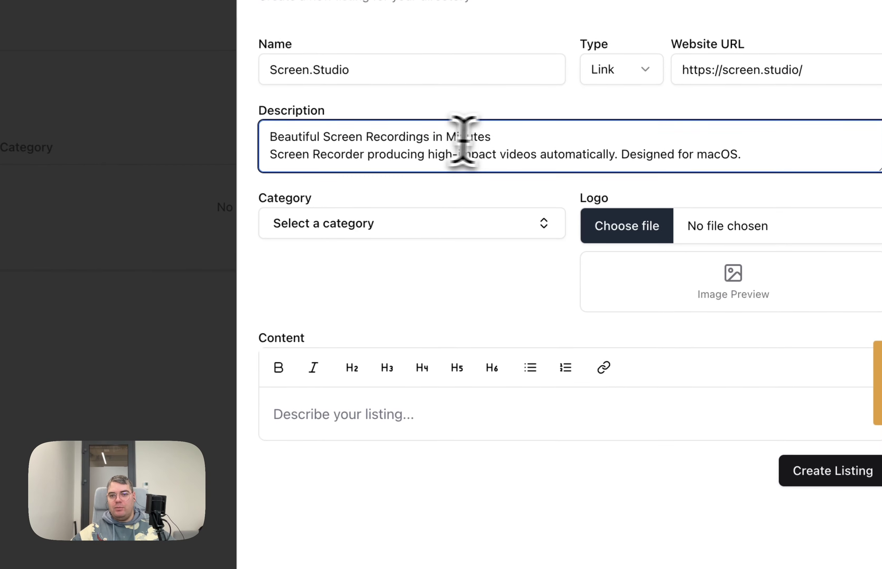
click(560, 129)
key(Return)
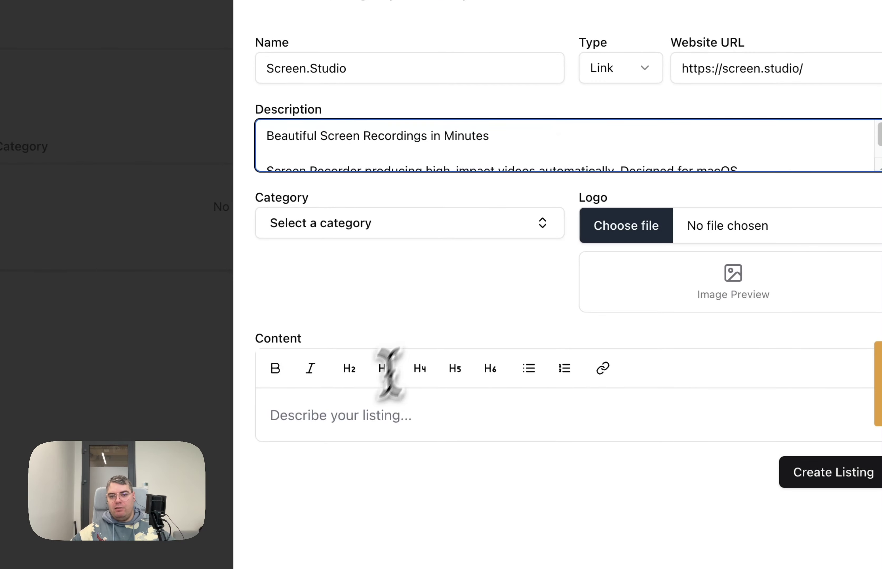
Step: Fill the listing's content with the same Screen Studio headline and tagline, formatting "Beautiful Screen Recordings in Minutes" as an H2 heading
click(376, 423)
text(Beautiful Screen Recordings in Minutes Screen Recorder producing high-impact videos automatically. Designed for macOS.)
triple_click(371, 320)
click(297, 241)
click(300, 294)
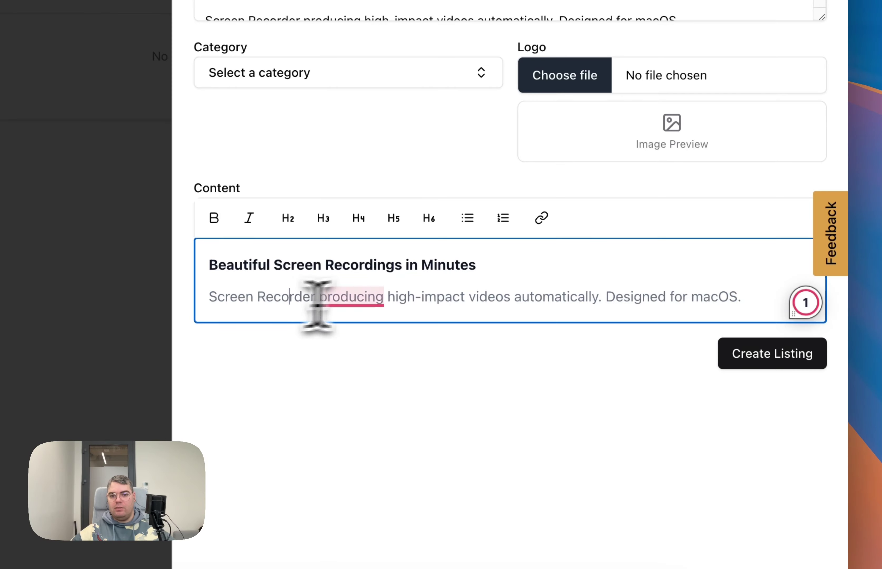
triple_click(293, 272)
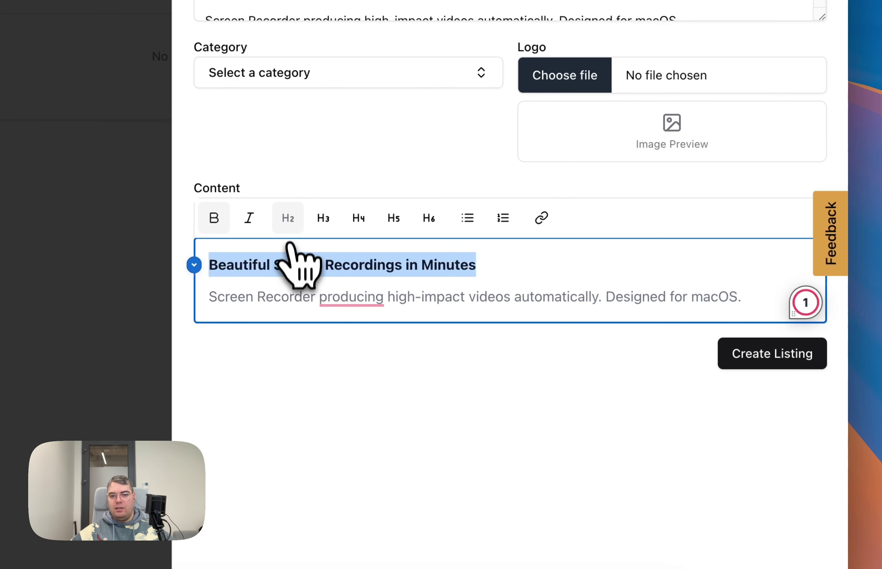
click(288, 218)
click(520, 265)
click(612, 319)
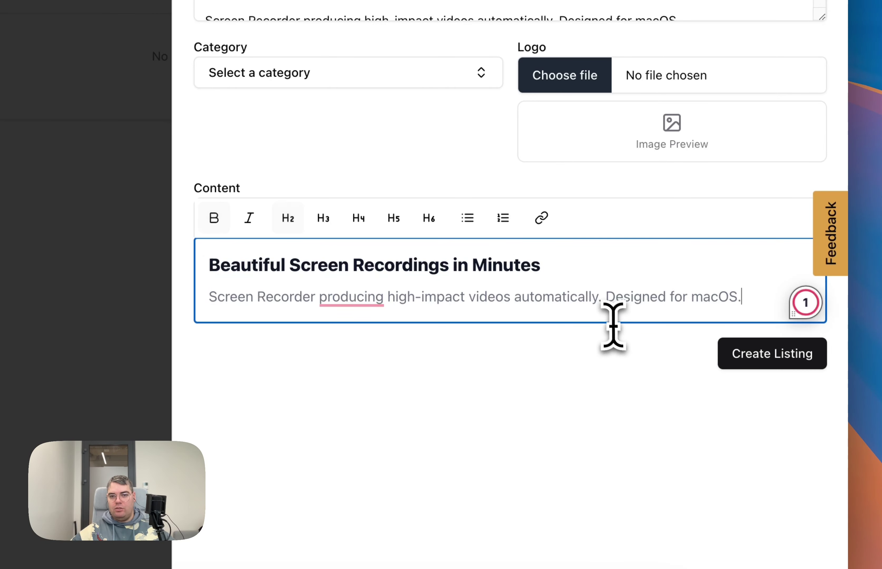
Step: Assign the listing to the Tools I Use category and check the Downloads folder for a logo image
click(311, 145)
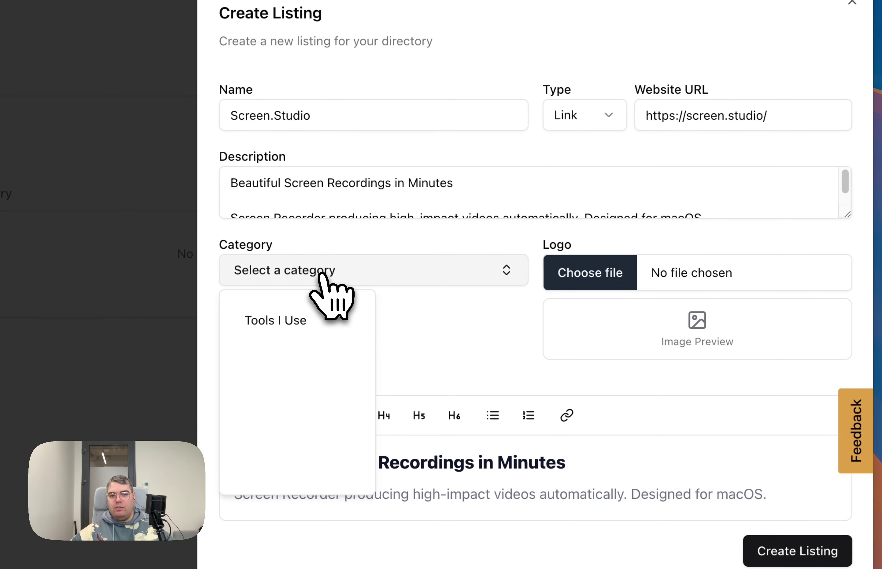
click(291, 327)
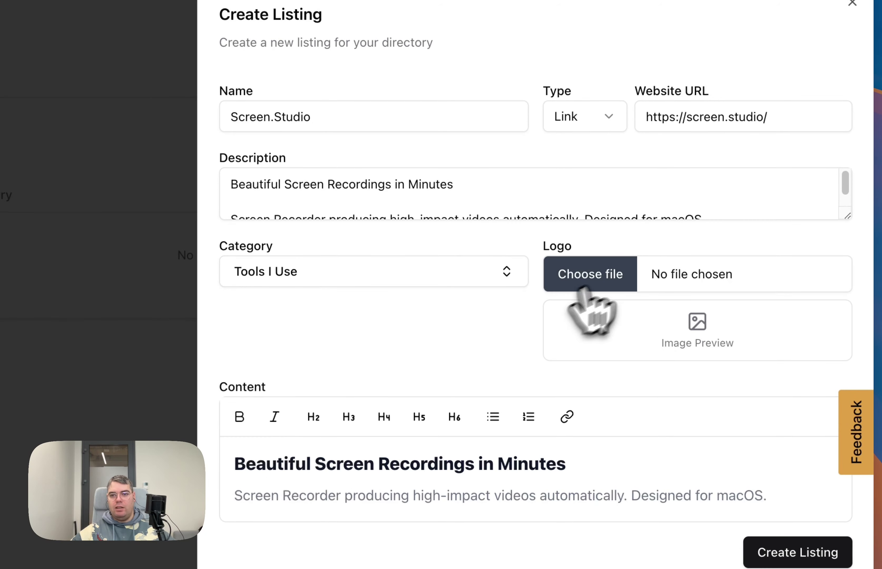
click(617, 288)
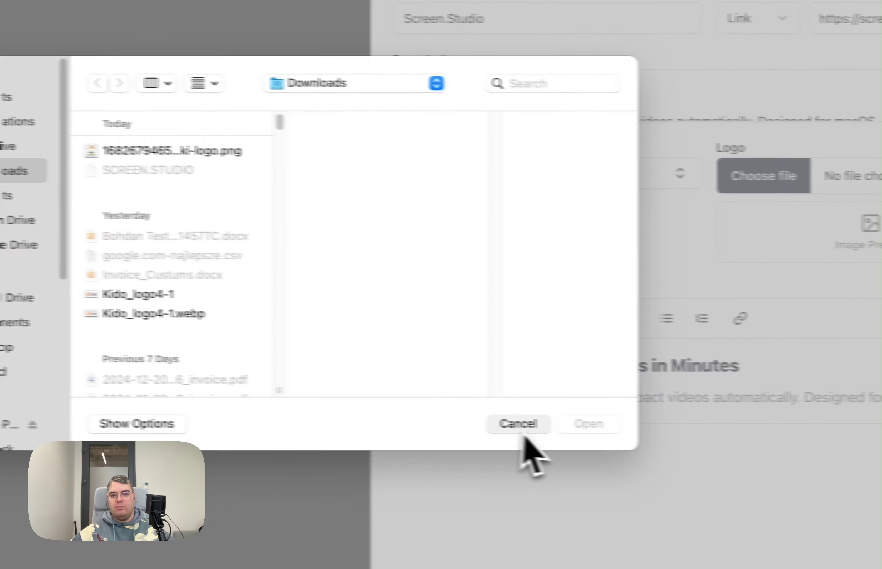
click(663, 432)
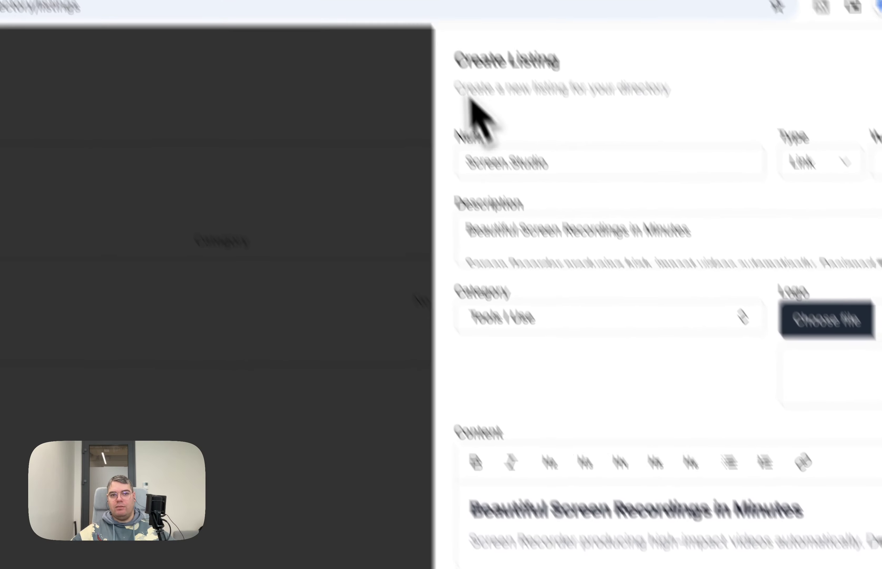
Step: Save the Screen Studio logo image from its website to the Downloads folder as logo-transparent
click(293, 68)
right_click(425, 192)
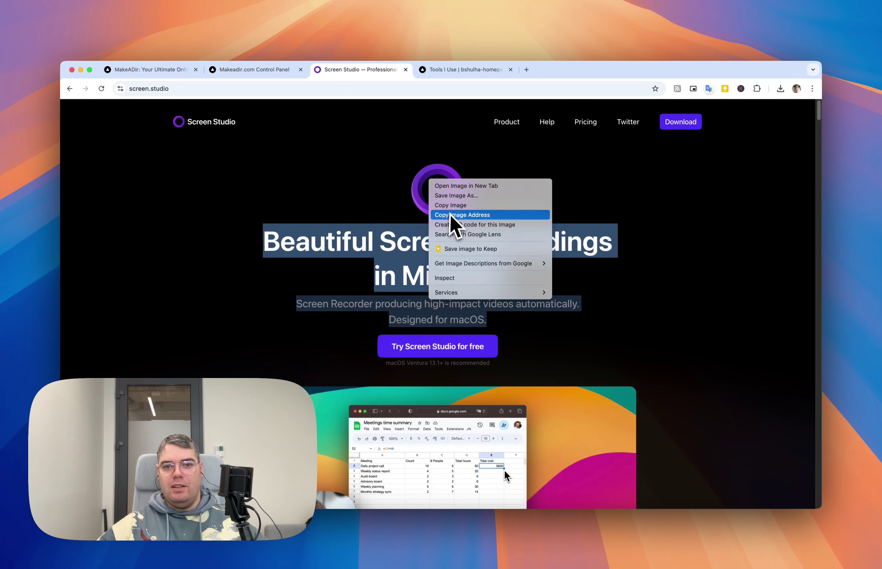
click(451, 229)
click(452, 252)
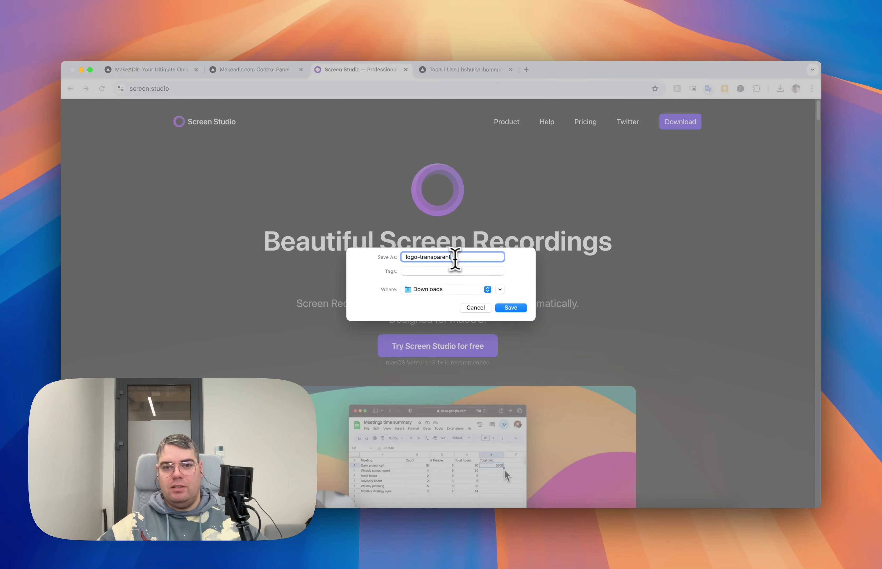
click(510, 307)
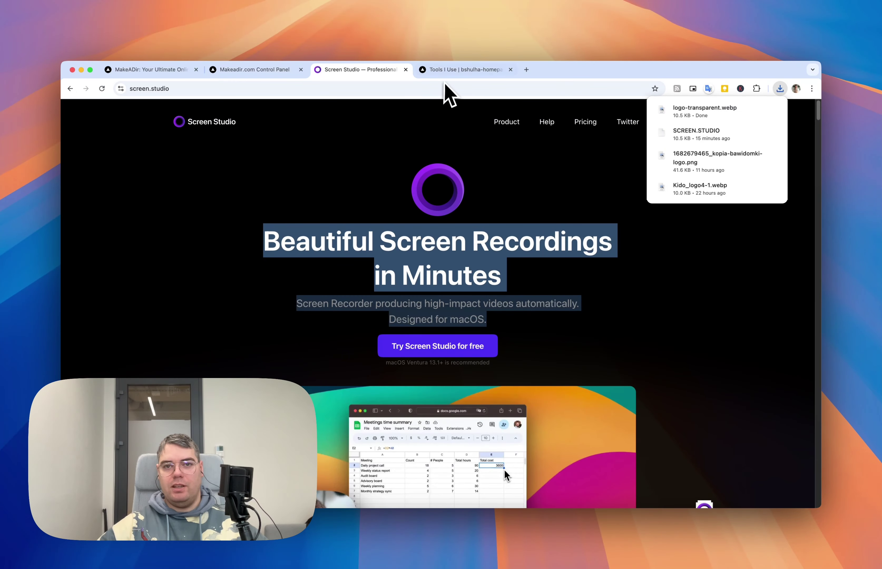
Step: Upload logo-transparent.webp as the logo of the Screen.Studio listing and create the listing
click(459, 69)
click(259, 70)
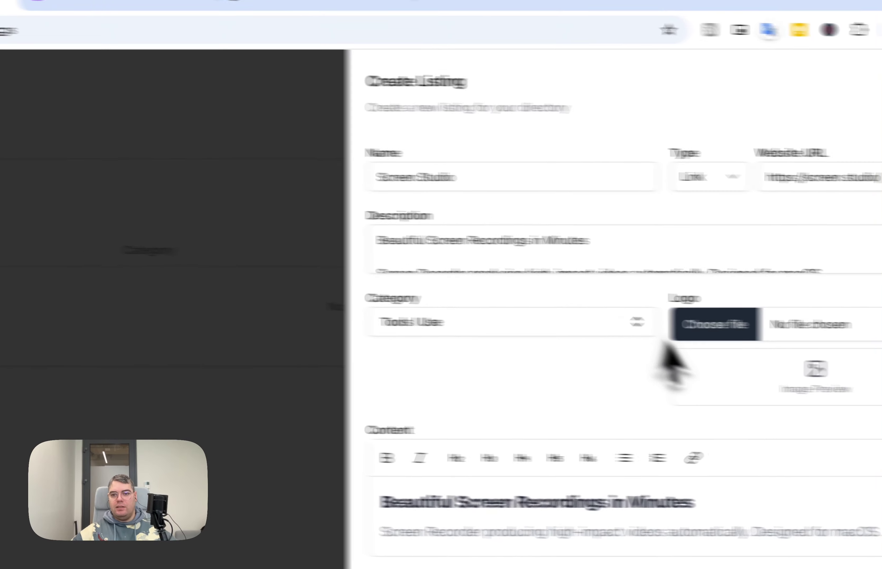
click(672, 240)
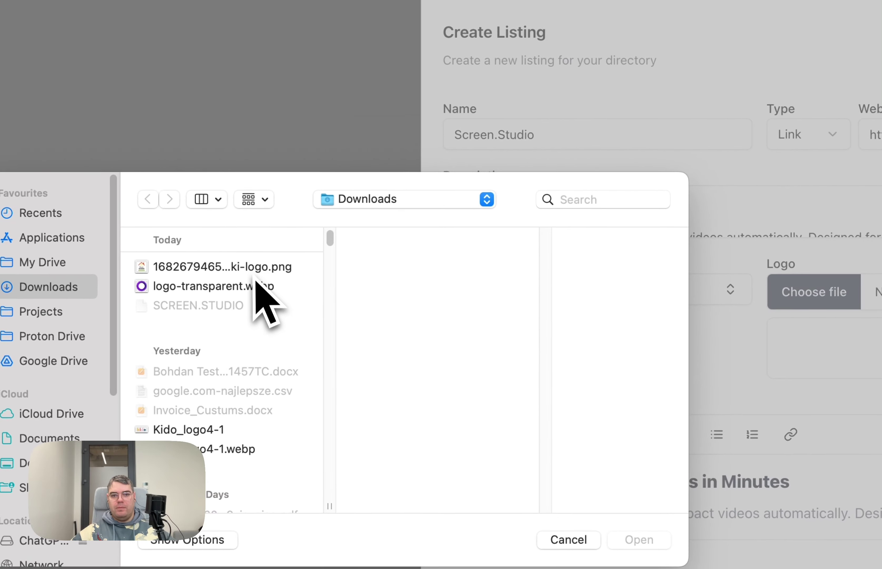
double_click(55, 309)
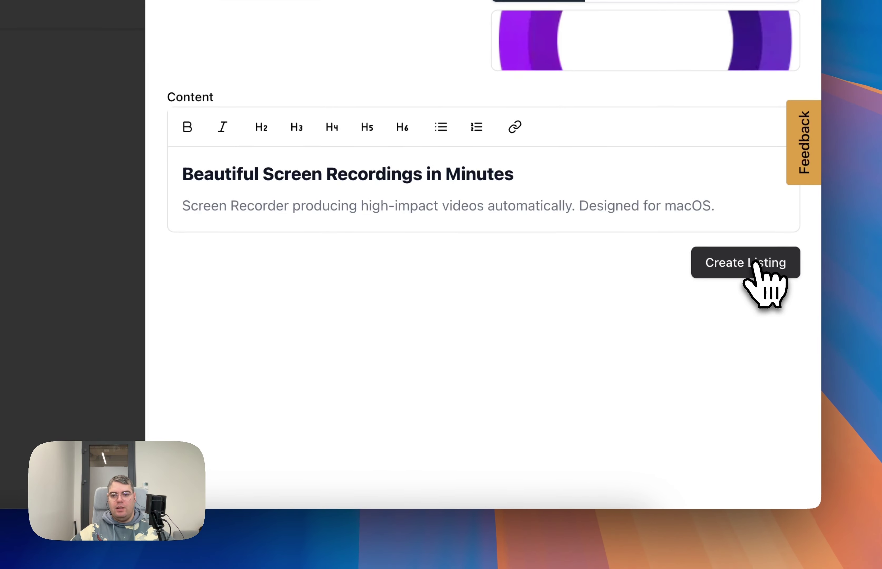
click(754, 263)
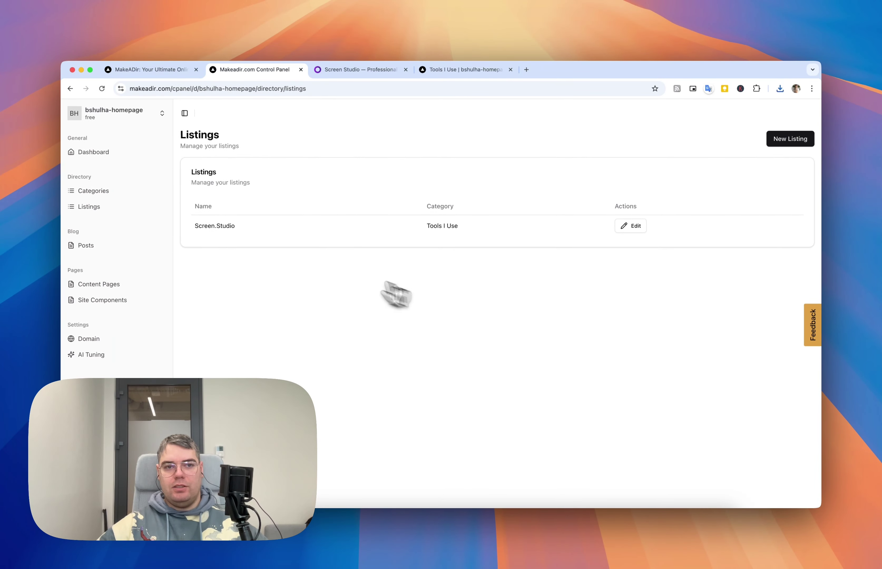
Step: Check the Screen.Studio entry and its category in the control panel's listings table
drag(199, 153, 230, 187)
click(259, 195)
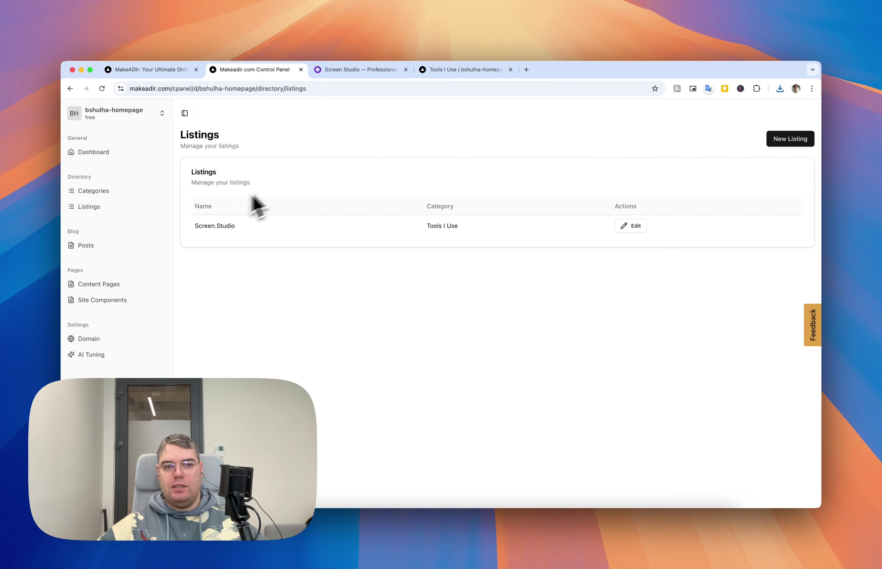
drag(193, 225, 270, 227)
click(352, 256)
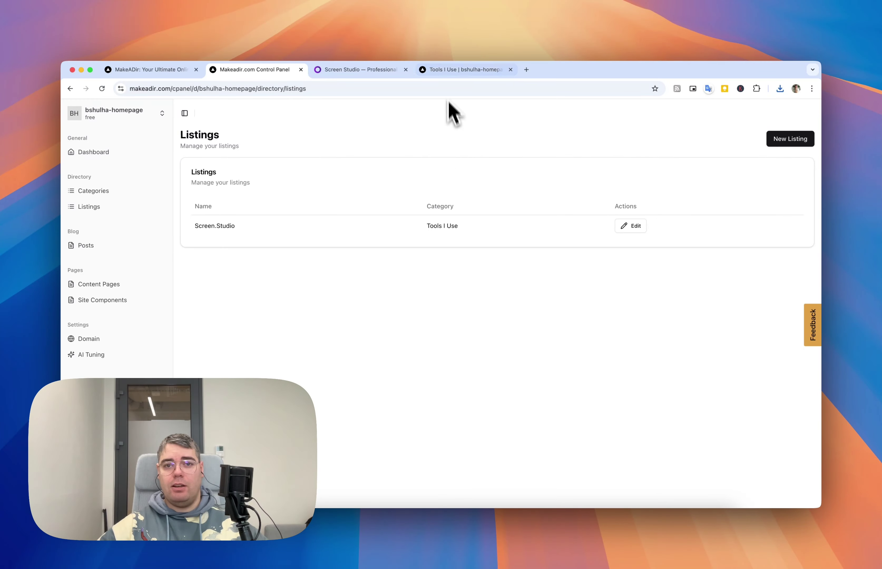
Step: Examine the published Tools I Use category page, including its address, heading and Screen.Studio card
click(446, 71)
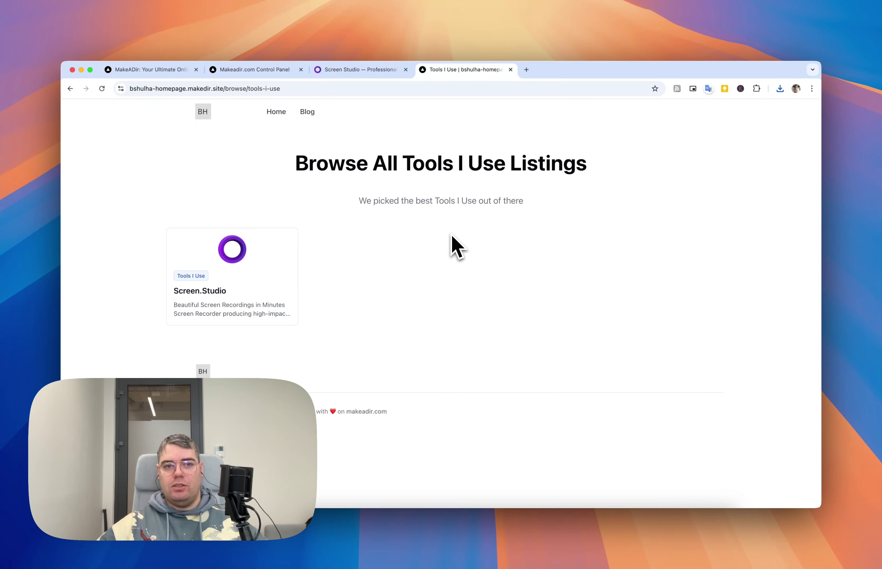
drag(251, 89, 314, 87)
click(418, 159)
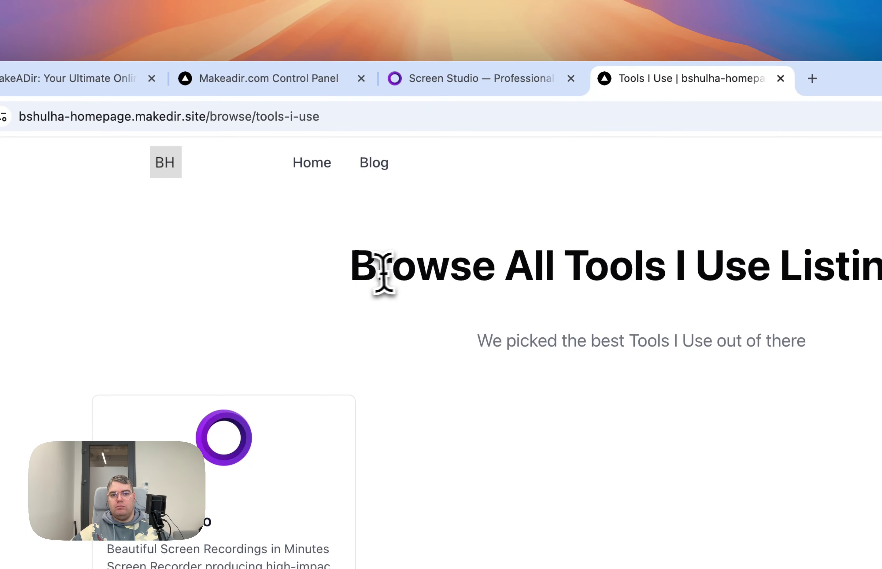
drag(382, 266, 880, 282)
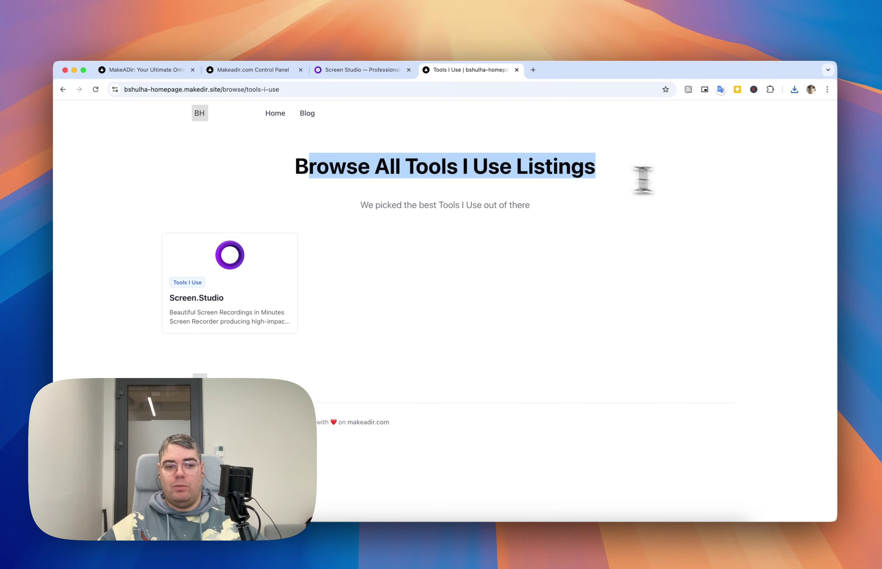
click(481, 172)
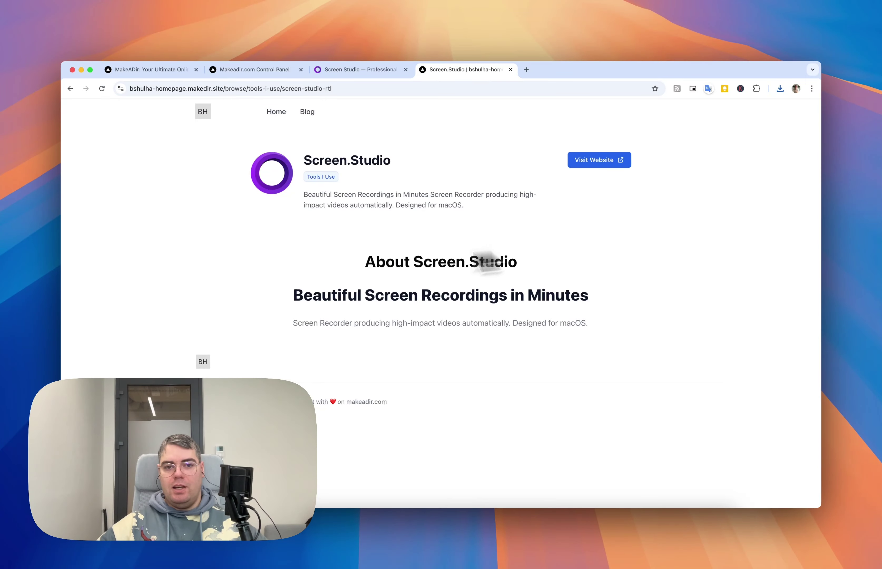
Step: Review the Screen.Studio detail page's About section and content, and follow its Tools I Use category tag
drag(300, 276, 575, 279)
drag(276, 304, 629, 338)
click(624, 342)
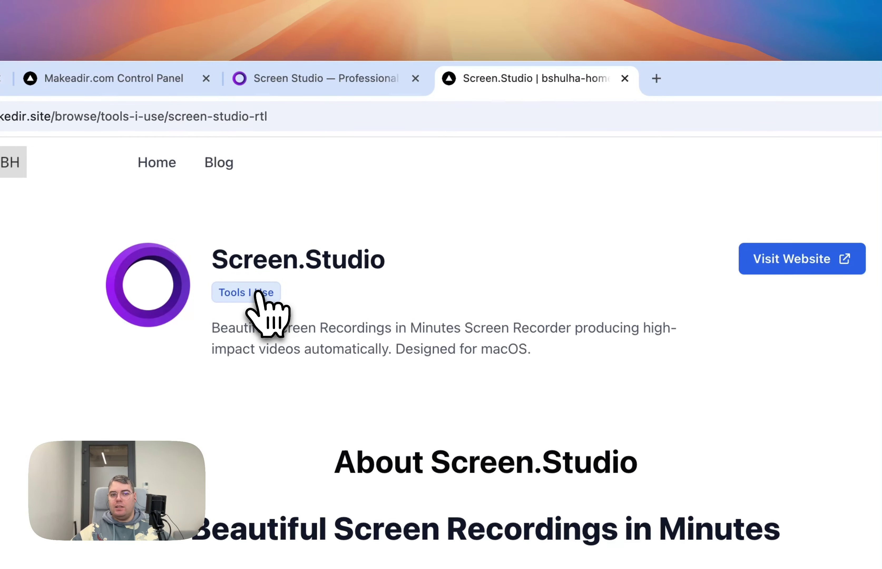
click(258, 294)
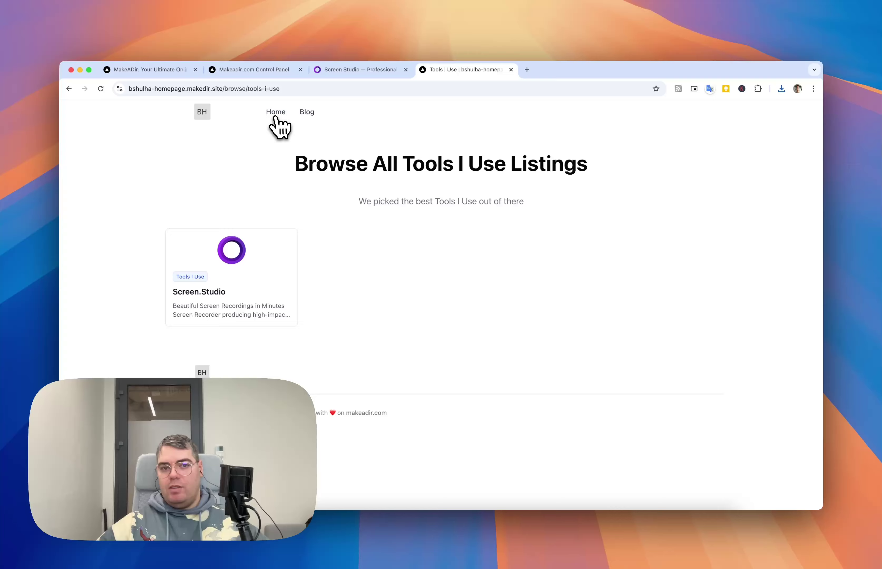
Step: Examine the published homepage's categories and latest additions, and view the site's Blog page
click(275, 115)
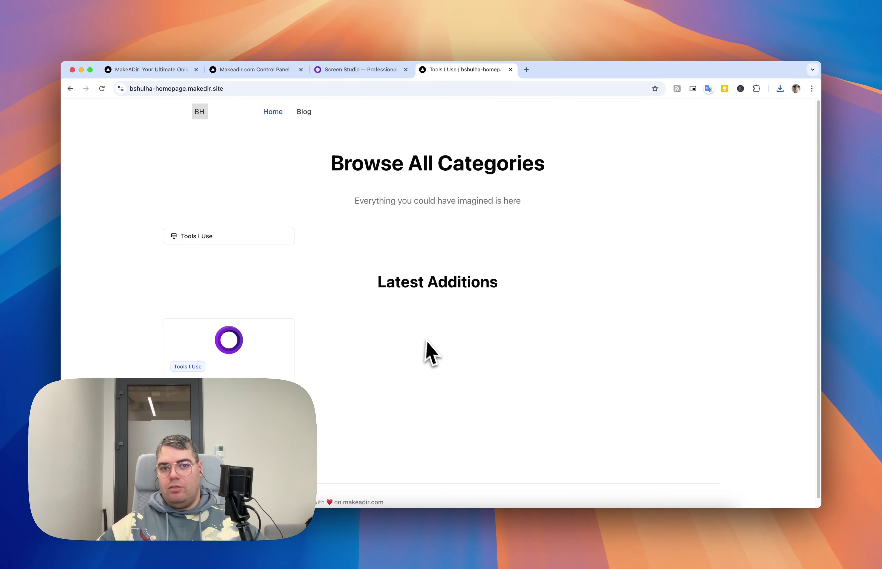
scroll(514, 361, down, 1)
scroll(511, 344, up, 1)
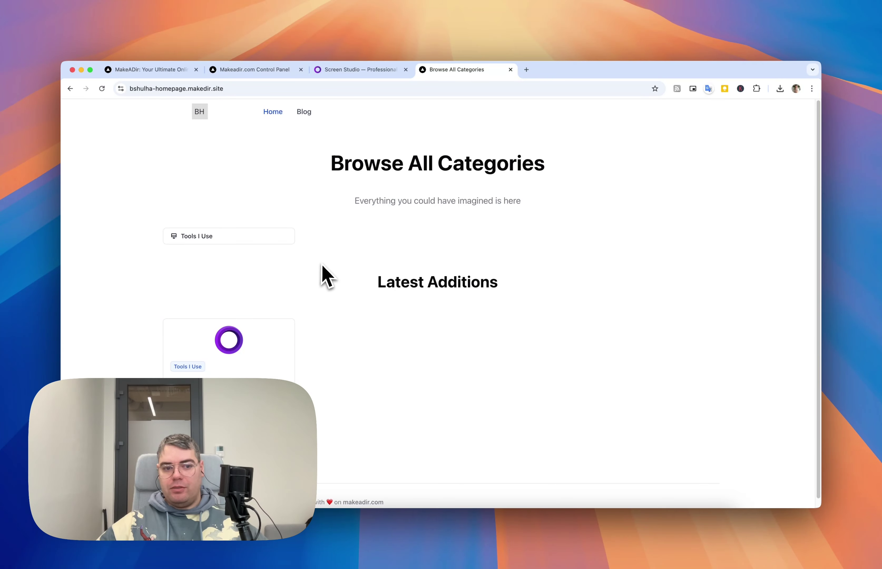
scroll(328, 277, down, 1)
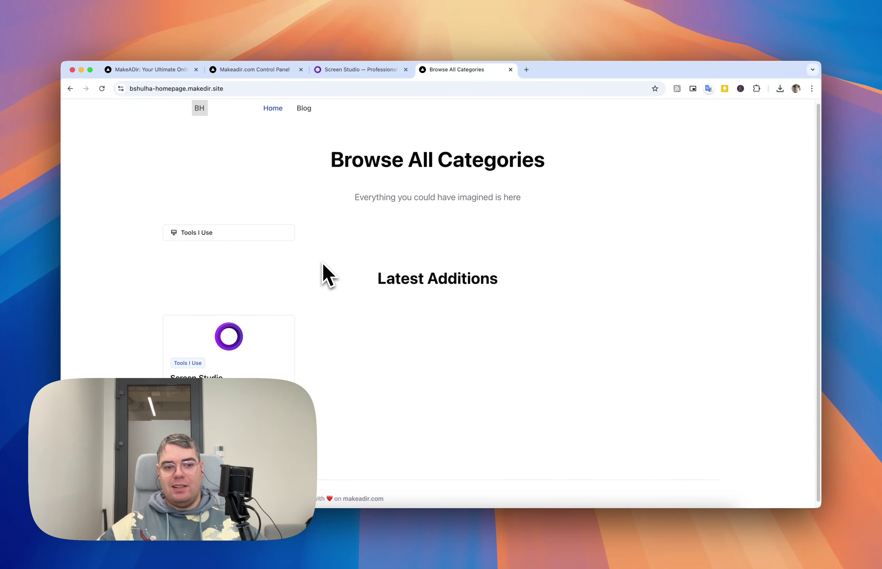
scroll(328, 276, up, 1)
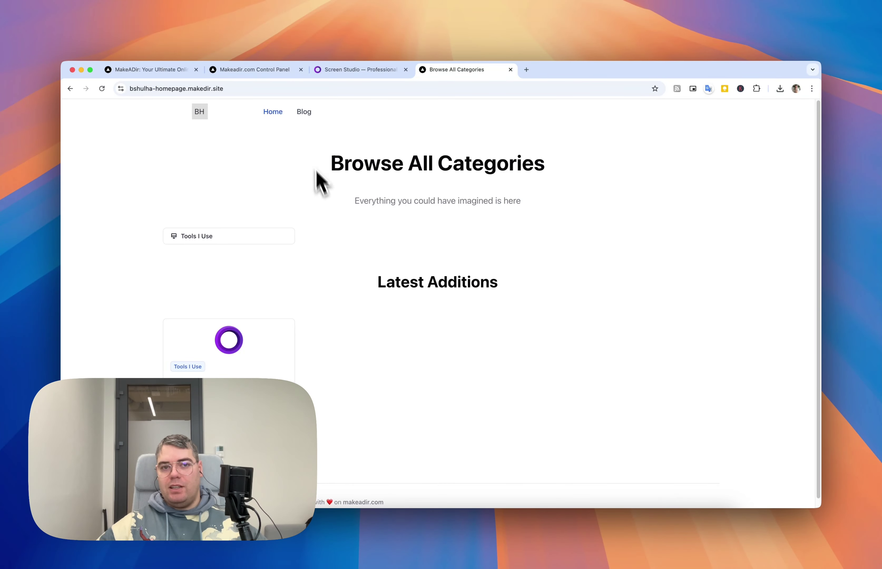
click(304, 112)
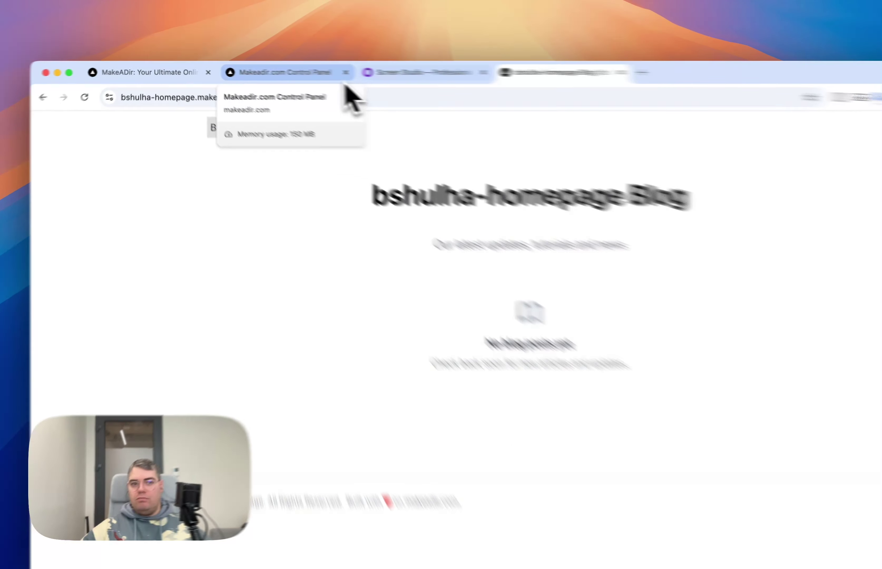
Step: Start a new blog post in the control panel and open the AI Agent for it
click(281, 69)
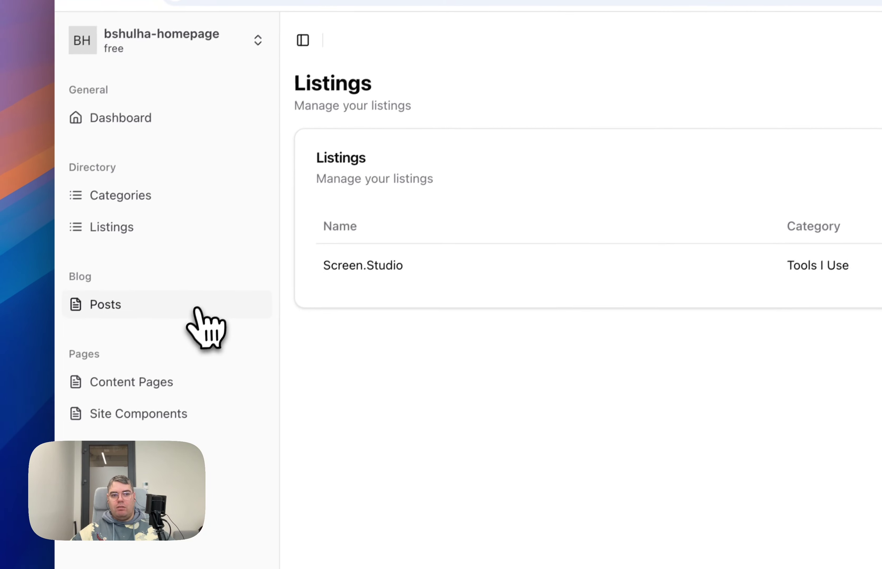
click(195, 309)
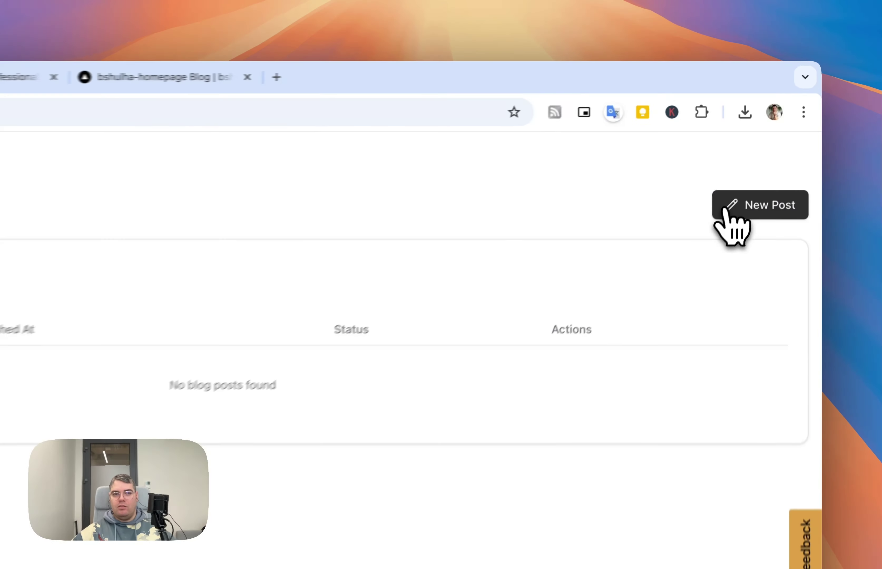
click(772, 140)
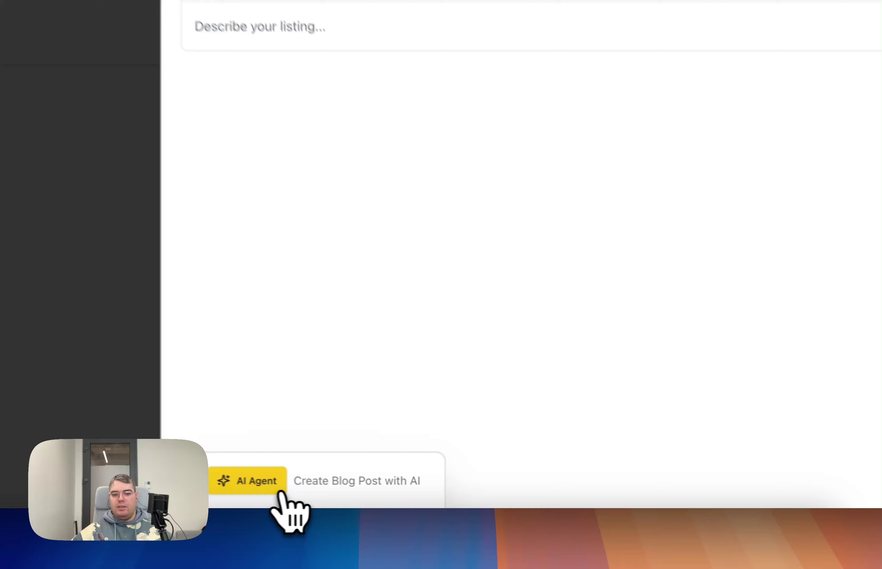
click(426, 500)
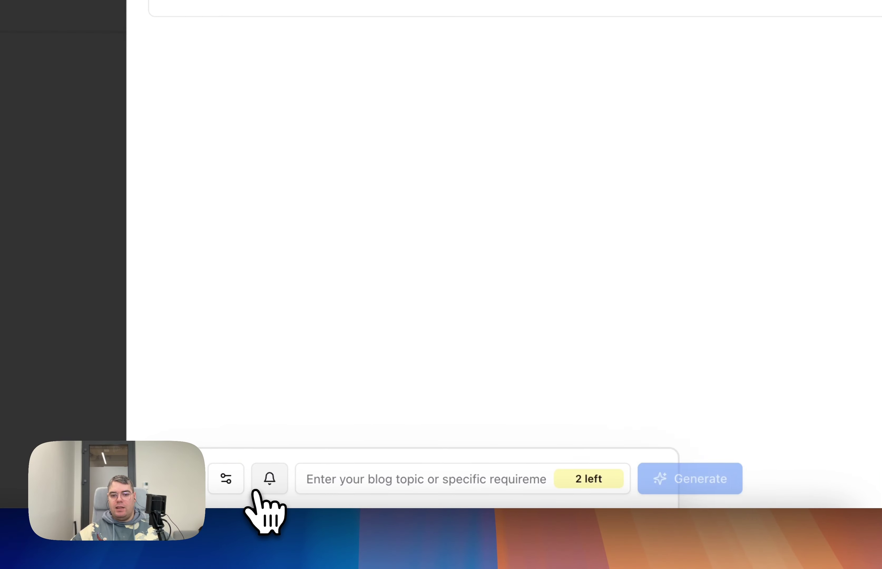
click(398, 478)
double_click(584, 477)
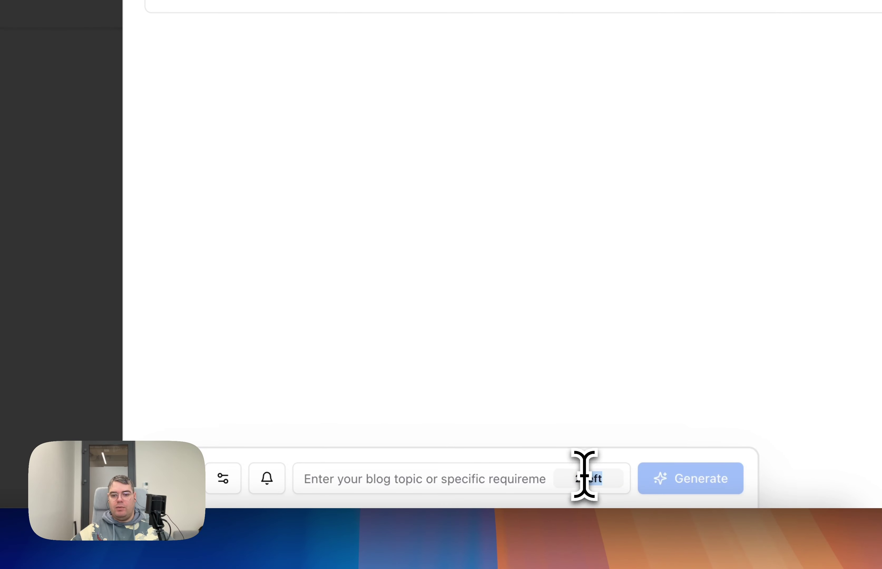
Step: Generate the blog post with the AI Agent from the prompt "please describe what is the solopreneurship"
click(496, 482)
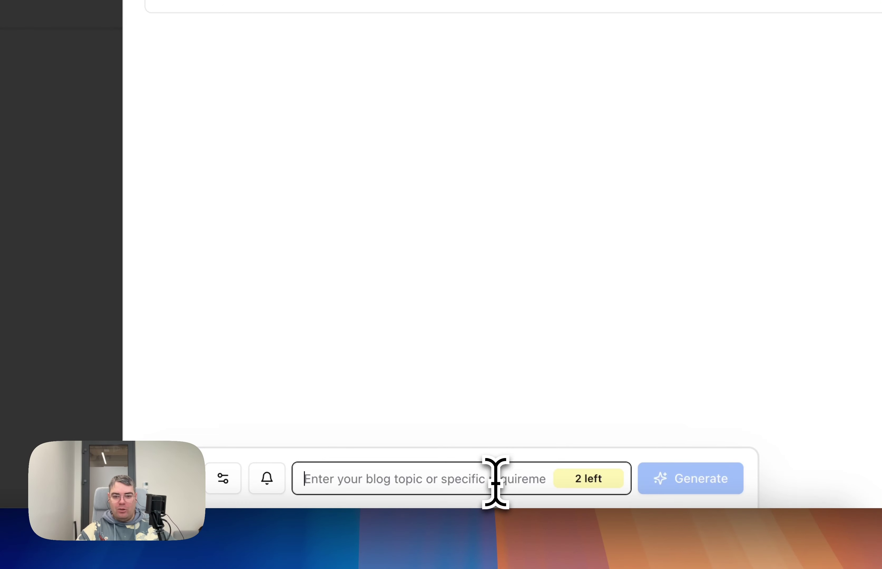
text(ple)
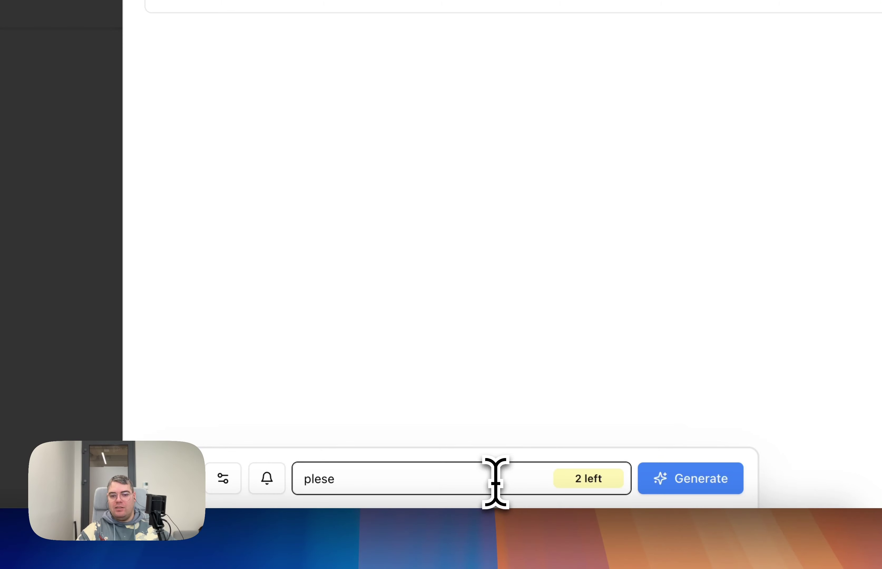
key(BackSpace)
text(ease d)
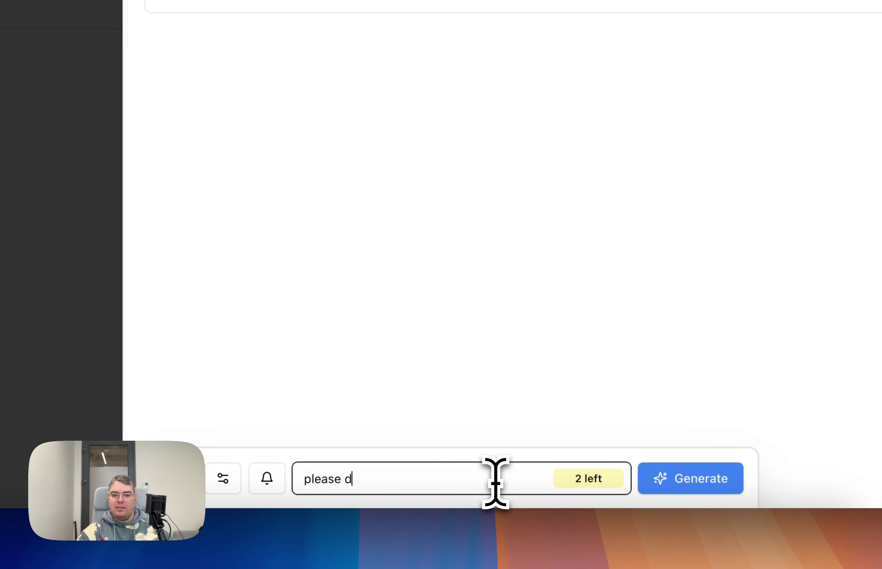
text(escribe what )
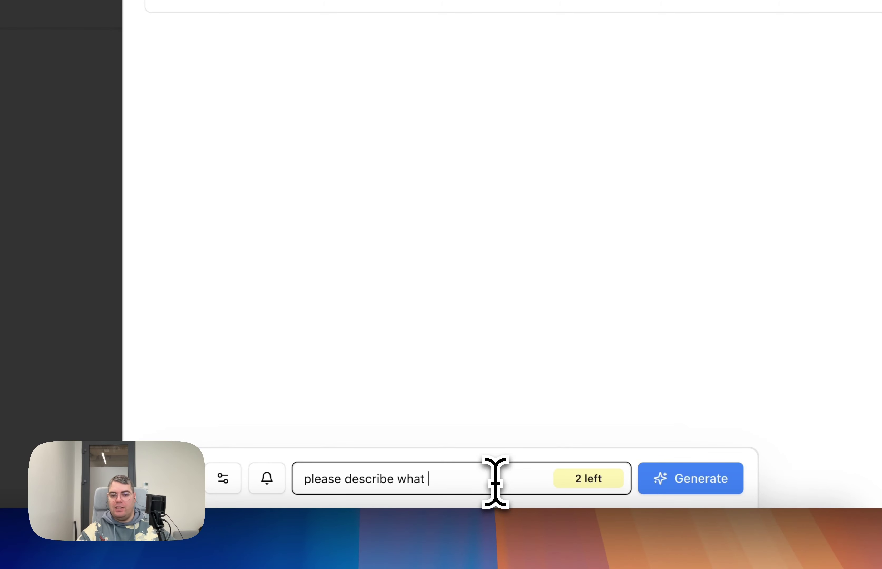
text(is the solo)
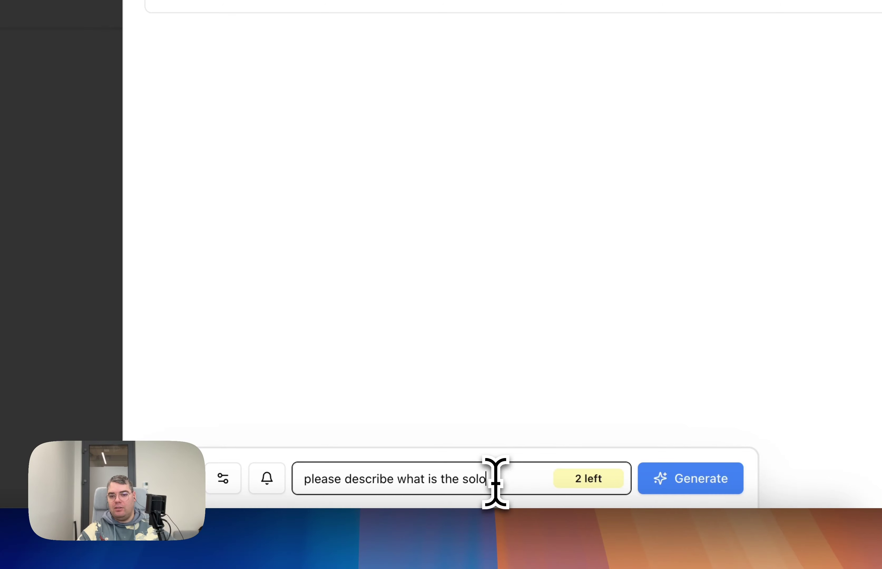
text(preneurship)
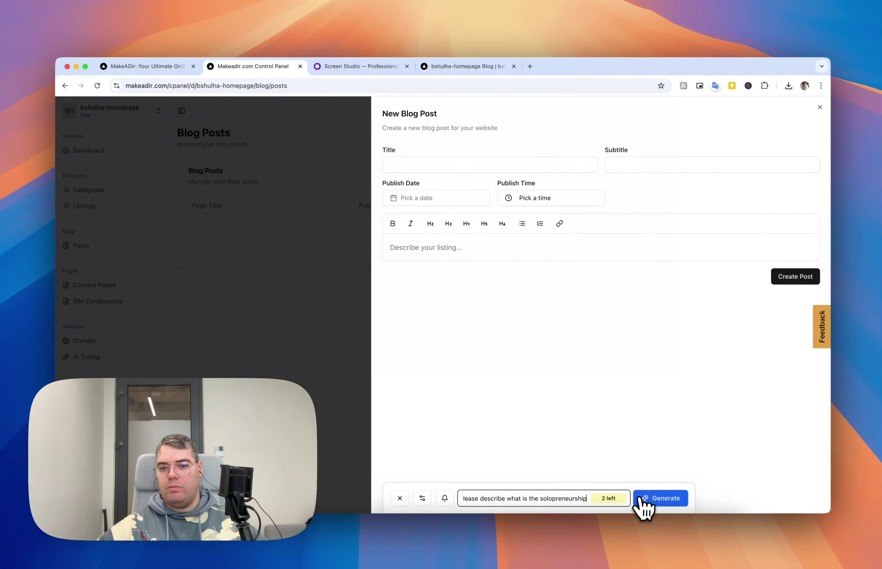
click(641, 500)
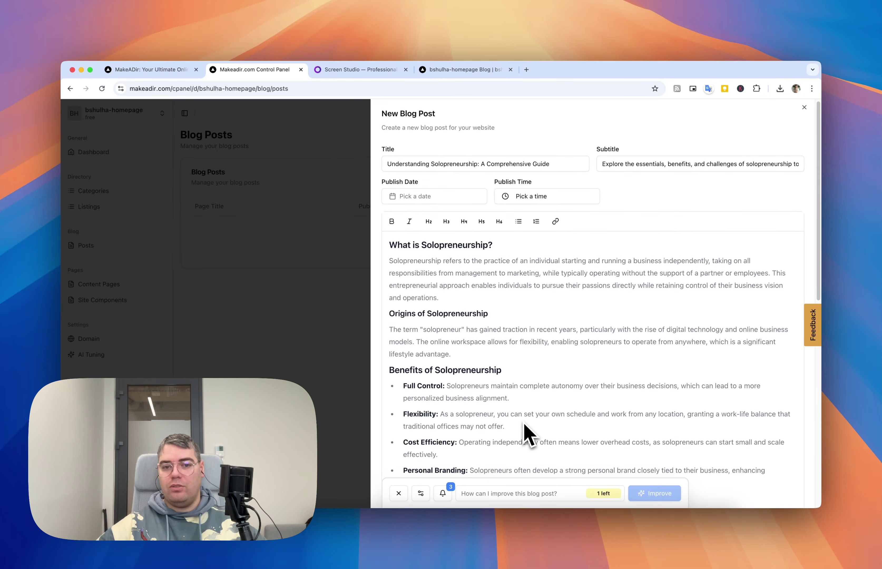
Step: Review the generated blog post's title, subtitle and body sections
scroll(524, 425, down, 2)
scroll(529, 434, down, 1)
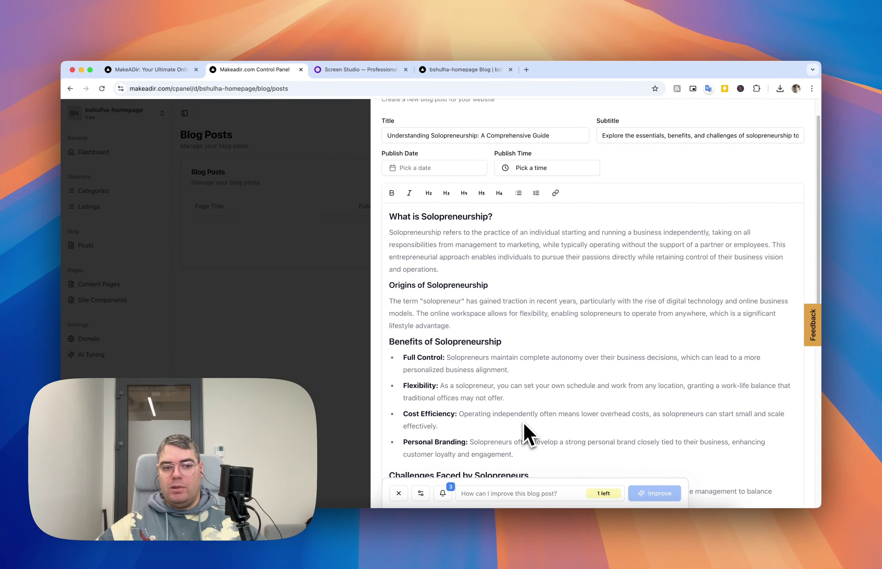
scroll(524, 424, down, 1)
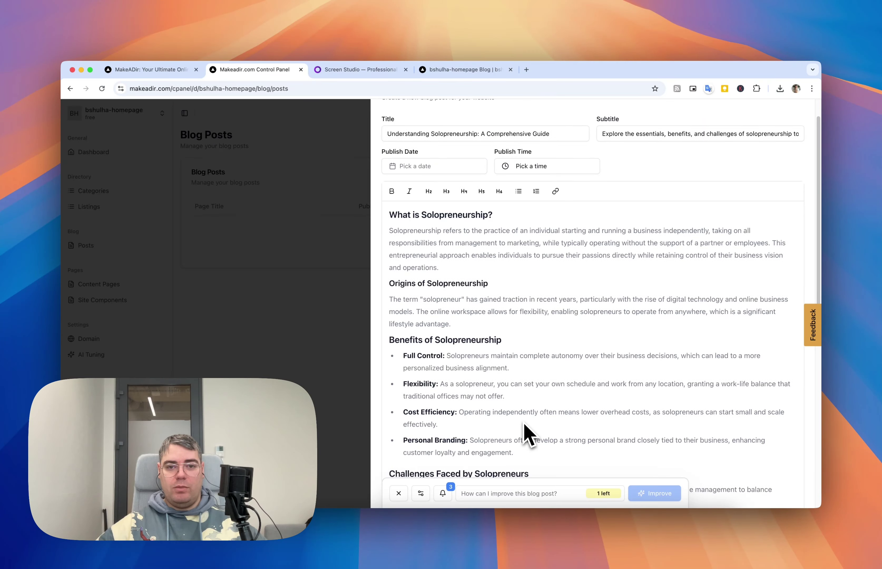
scroll(526, 431, up, 1)
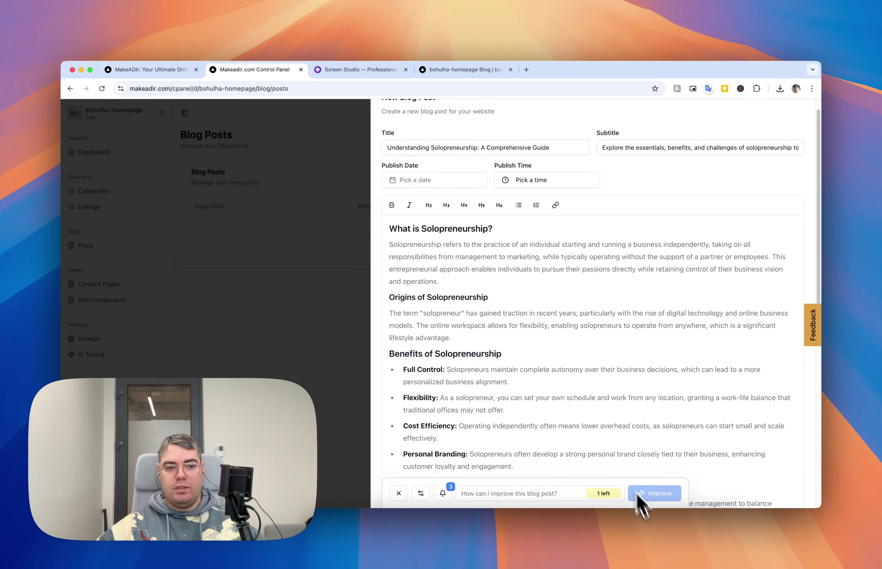
Step: Read the generated post's body through to its conclusion and view the AI Agent's recommendations for improving it
scroll(555, 370, down, 5)
click(520, 492)
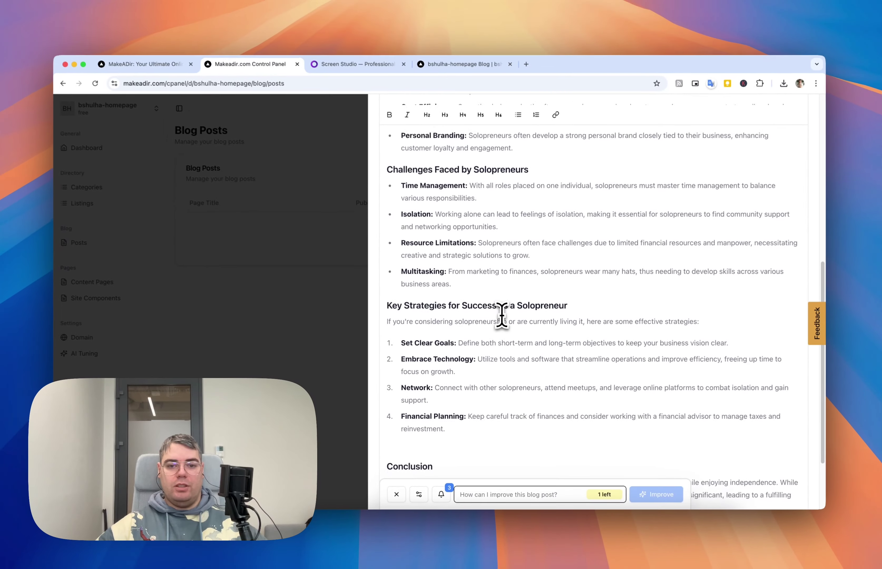
click(478, 388)
scroll(554, 322, down, 3)
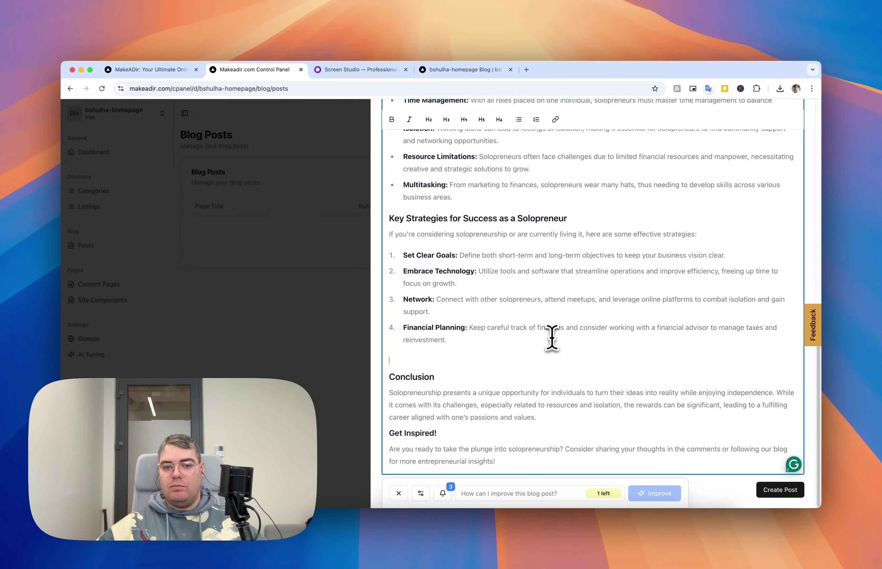
scroll(554, 322, up, 15)
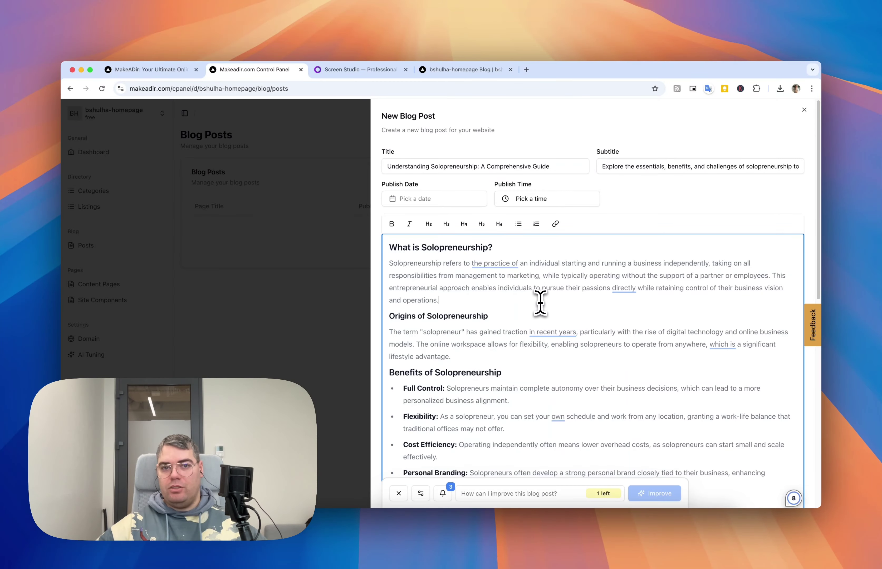
scroll(519, 334, down, 10)
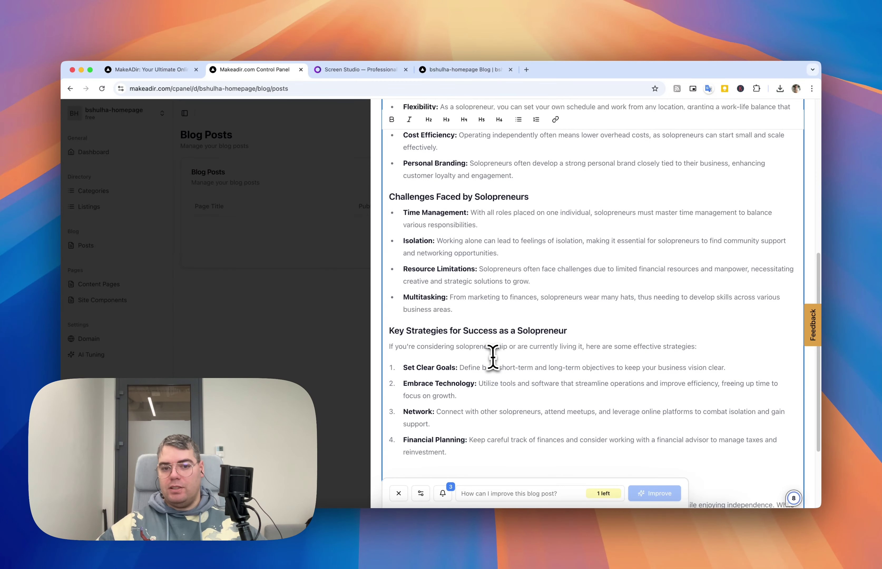
scroll(493, 339, up, 6)
scroll(492, 337, up, 5)
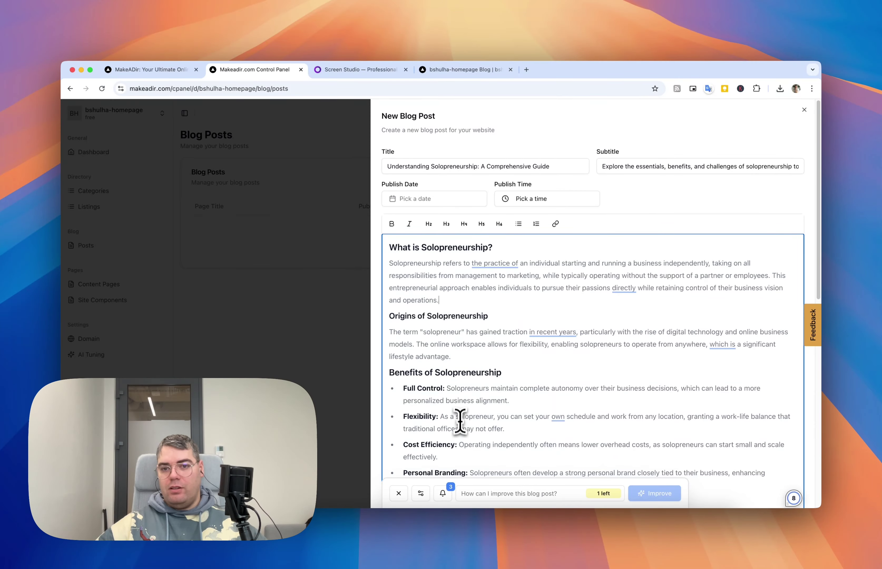
scroll(460, 421, down, 10)
scroll(461, 413, up, 10)
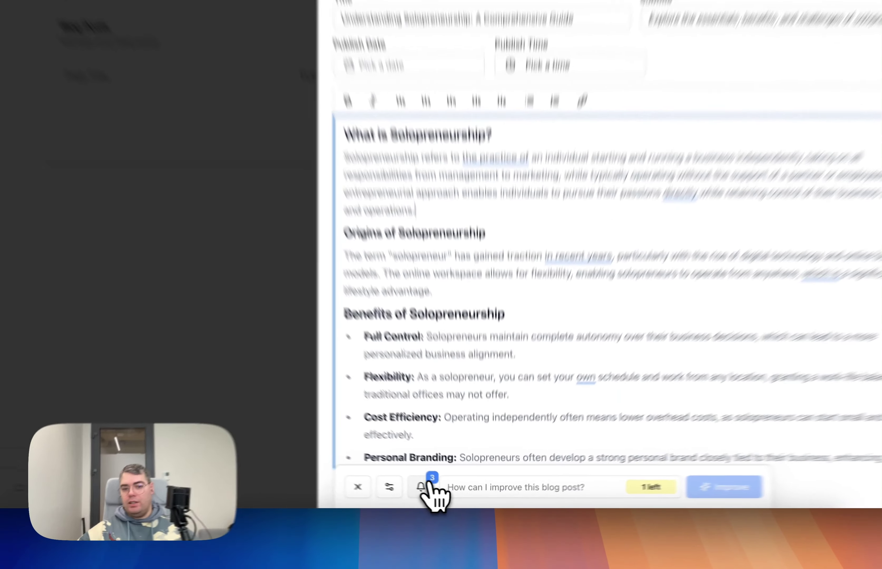
click(443, 493)
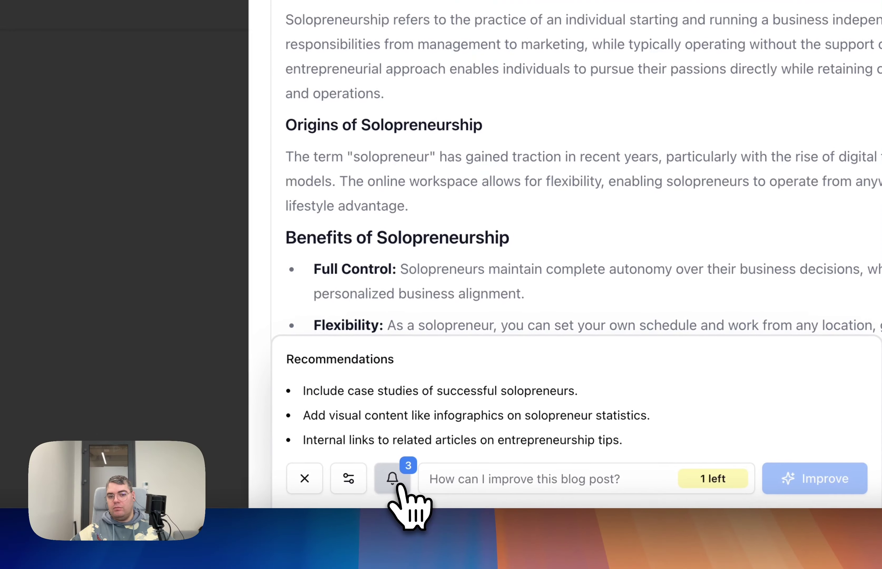
click(394, 482)
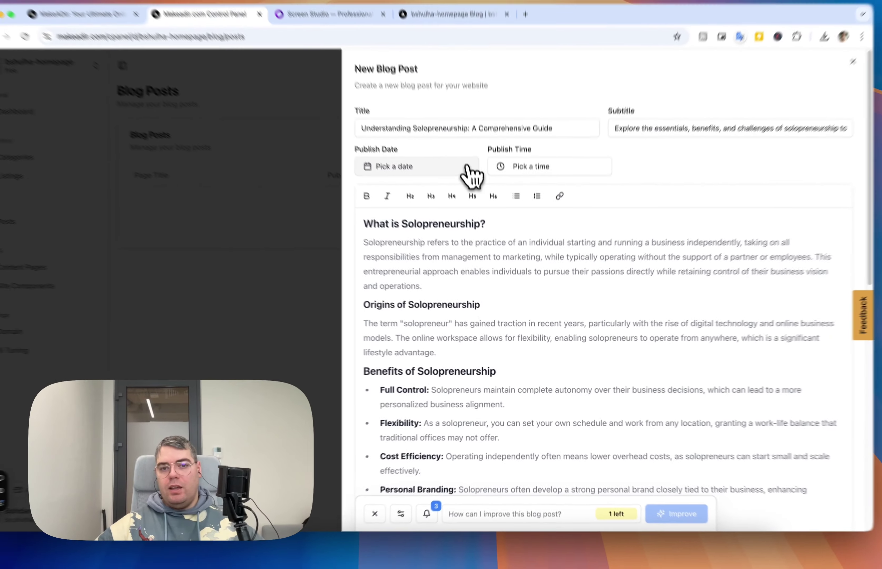
Step: Set the publish date to December 27th, 2024 and create the blog post
click(465, 173)
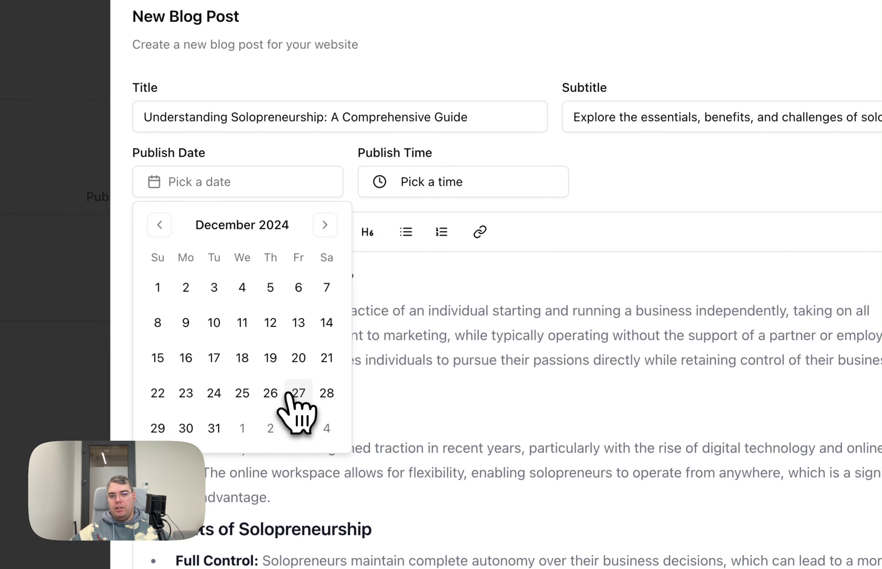
click(397, 337)
click(422, 208)
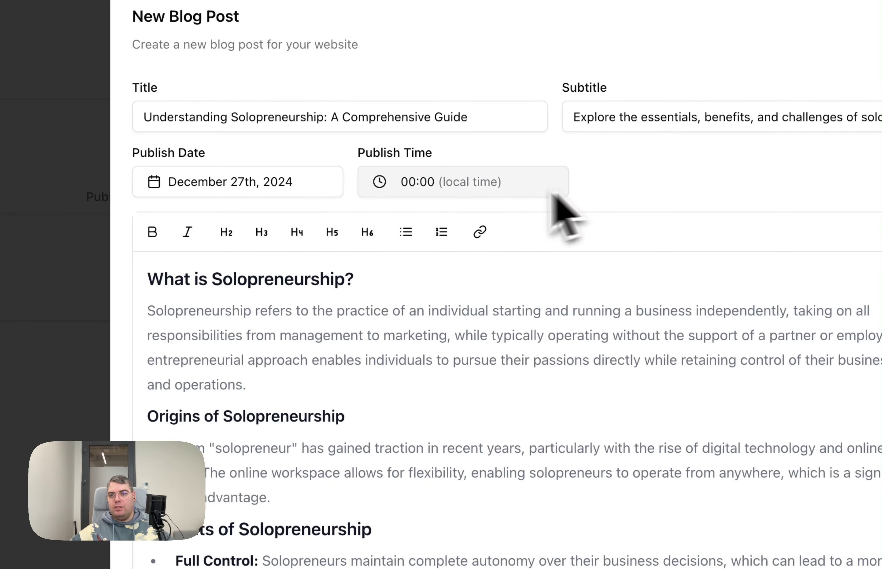
click(378, 182)
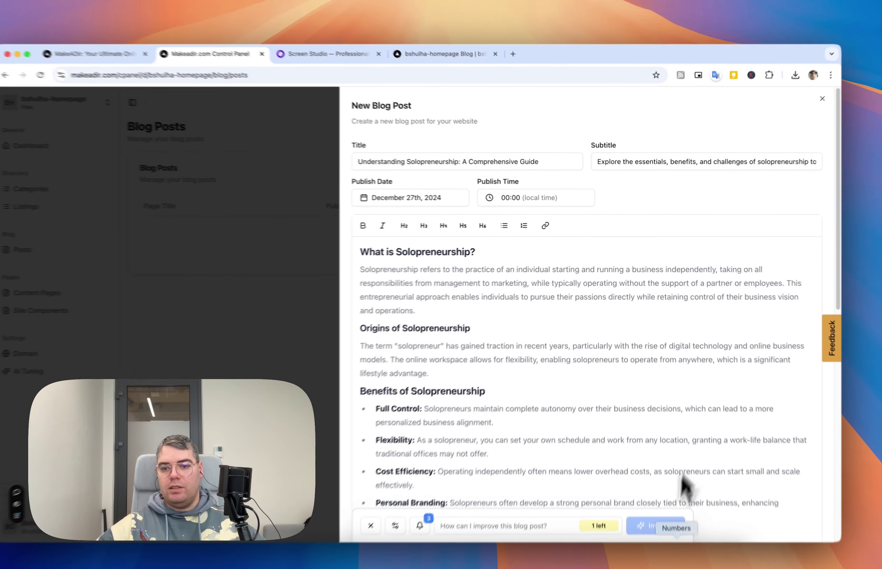
click(642, 407)
scroll(644, 347, down, 10)
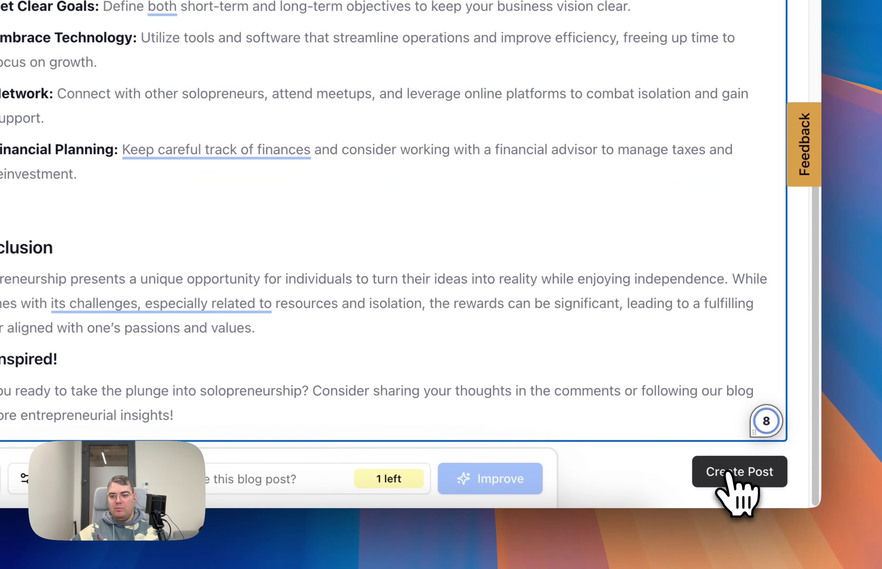
click(732, 474)
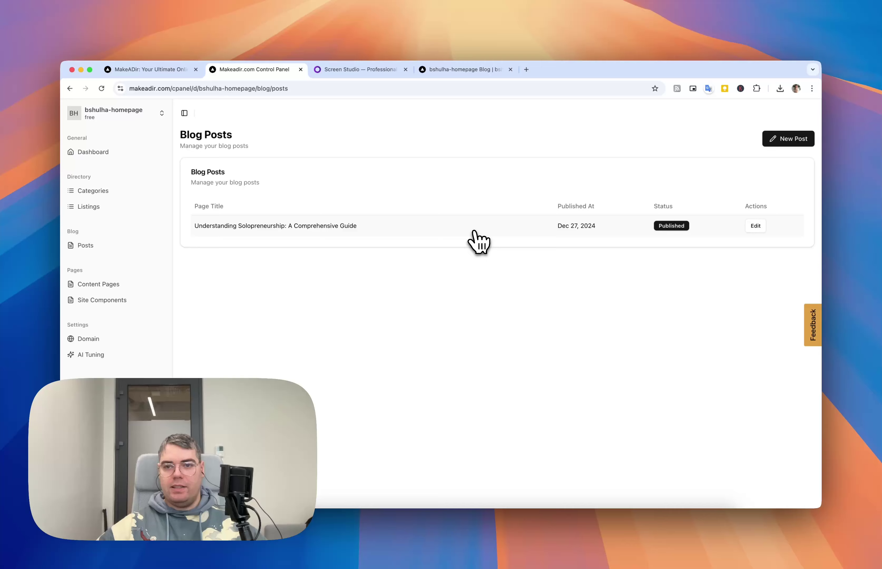
Step: Check the new post's publication date and status in the posts list, and open its article on the published blog
triple_click(586, 227)
double_click(667, 227)
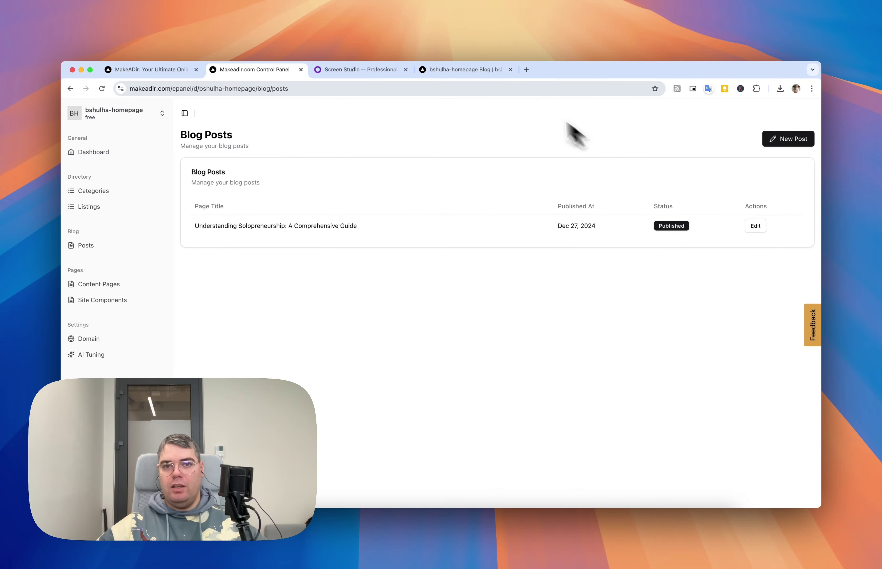
click(454, 71)
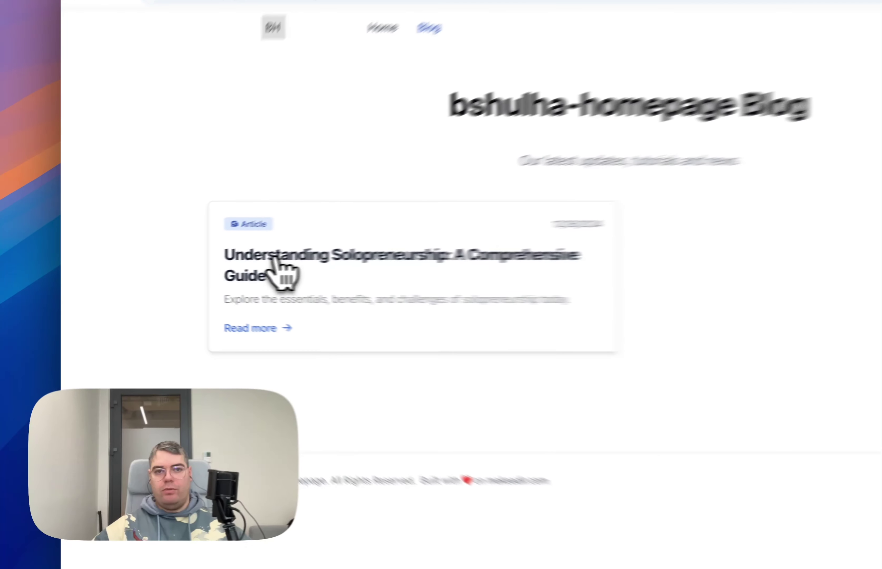
click(202, 271)
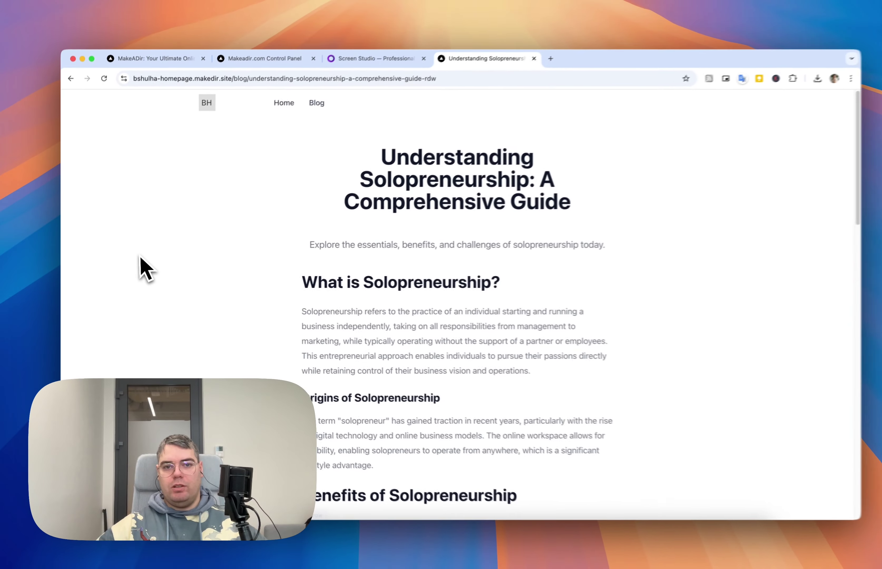
Step: Read the published solopreneurship article from its introduction to its conclusion, and return to the site's homepage
scroll(149, 274, down, 15)
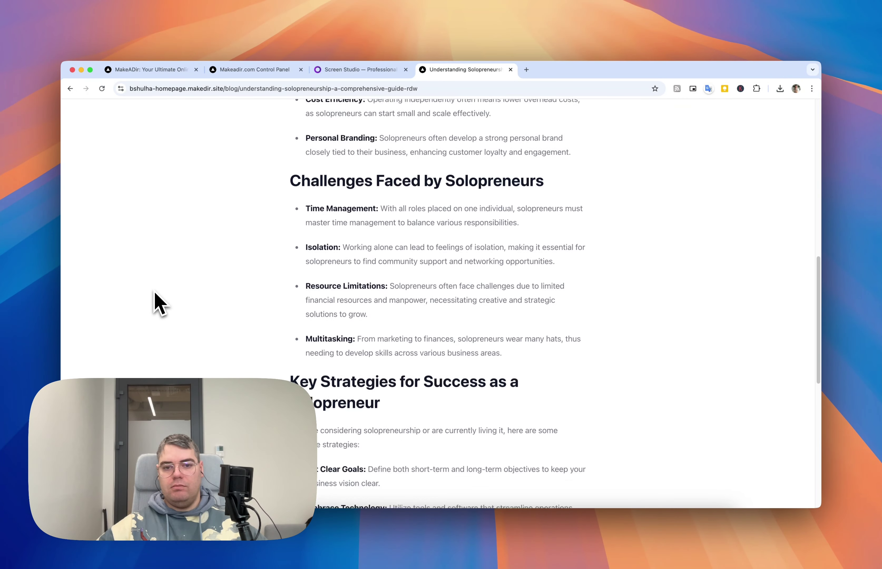
scroll(156, 294, down, 10)
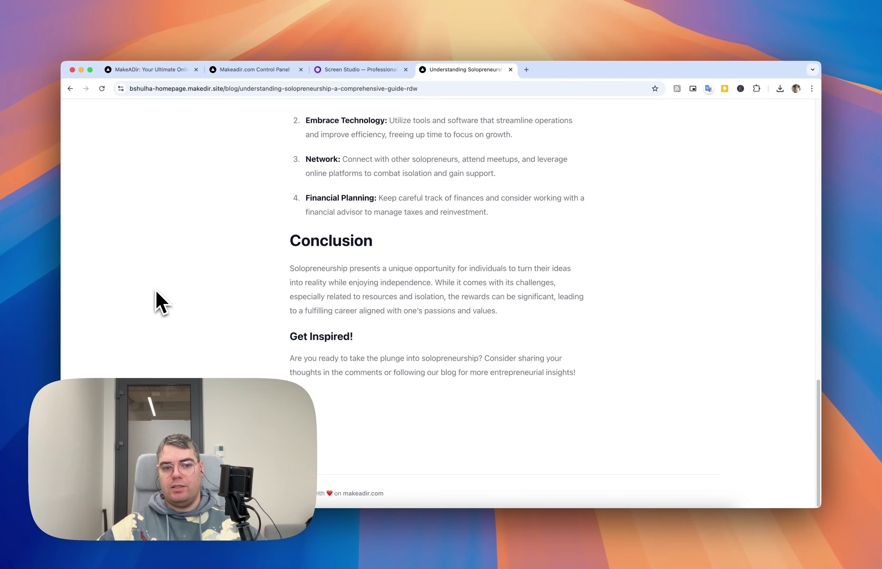
scroll(163, 300, up, 7)
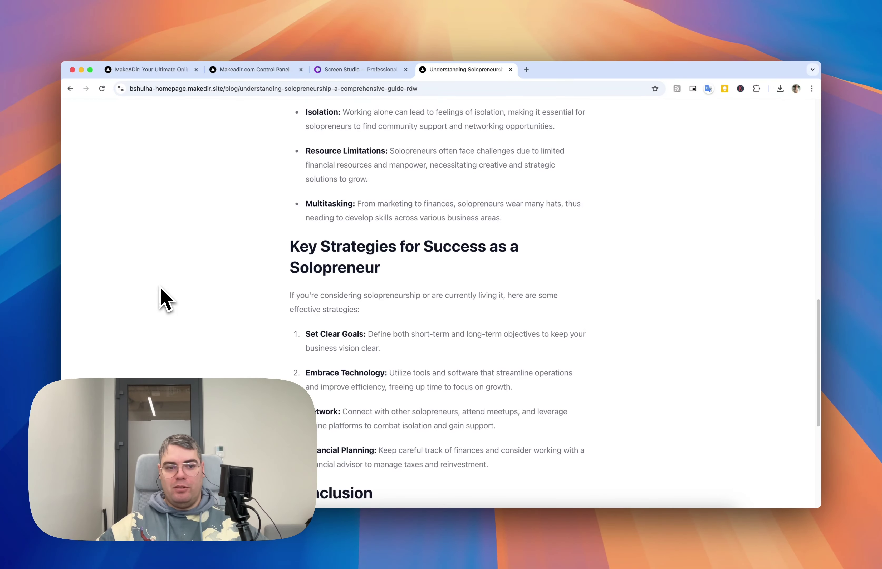
scroll(160, 287, up, 12)
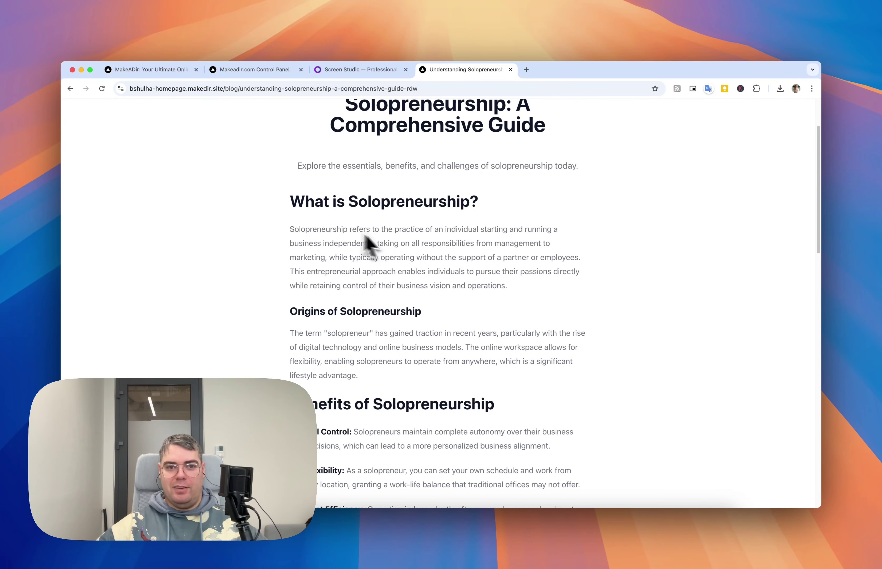
scroll(246, 268, down, 12)
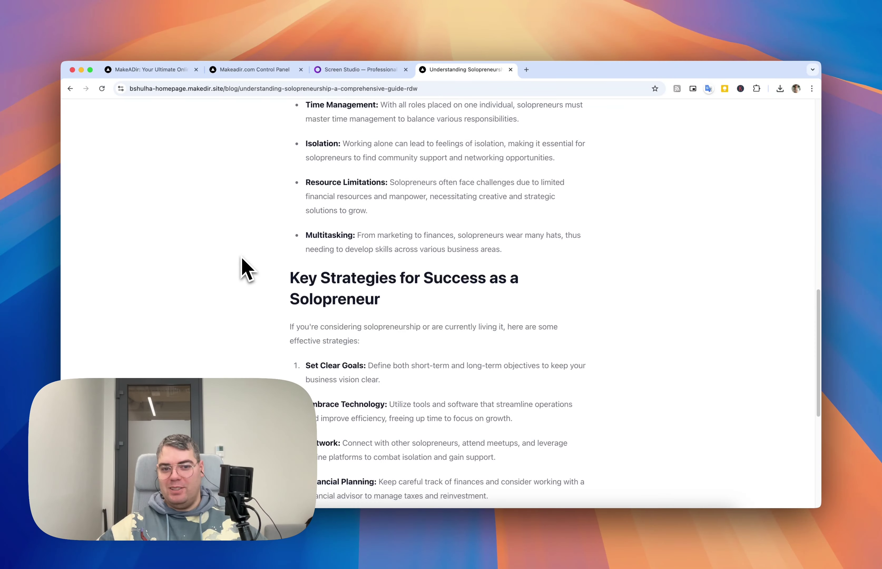
scroll(246, 267, down, 3)
scroll(246, 267, up, 15)
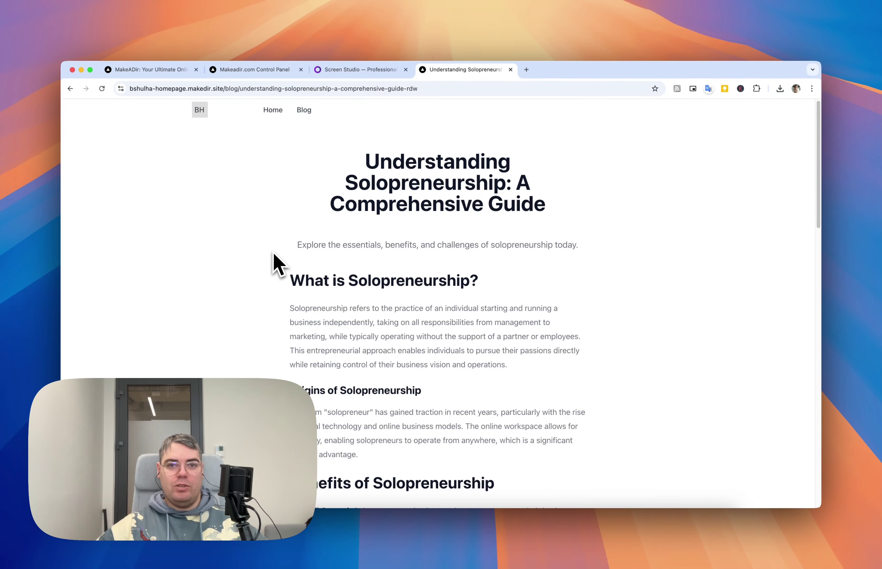
scroll(274, 252, up, 1)
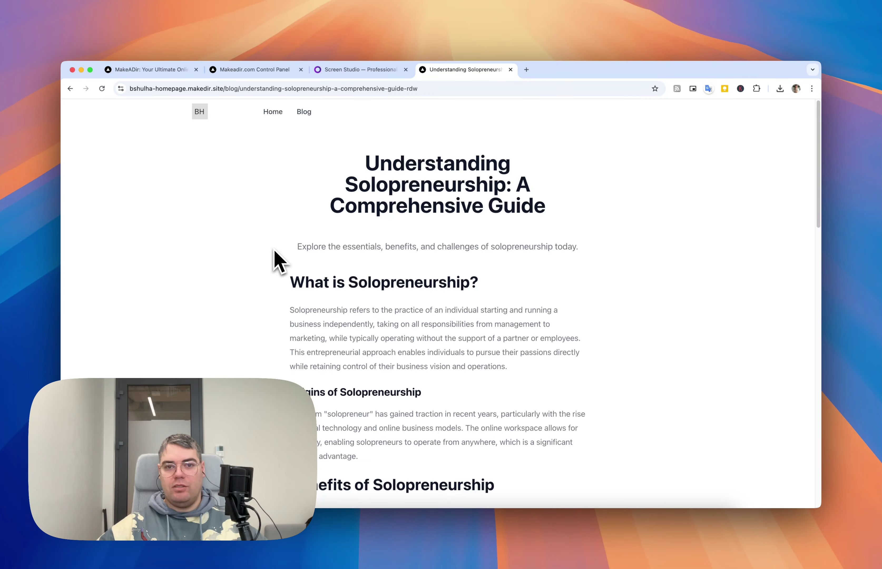
scroll(274, 251, down, 10)
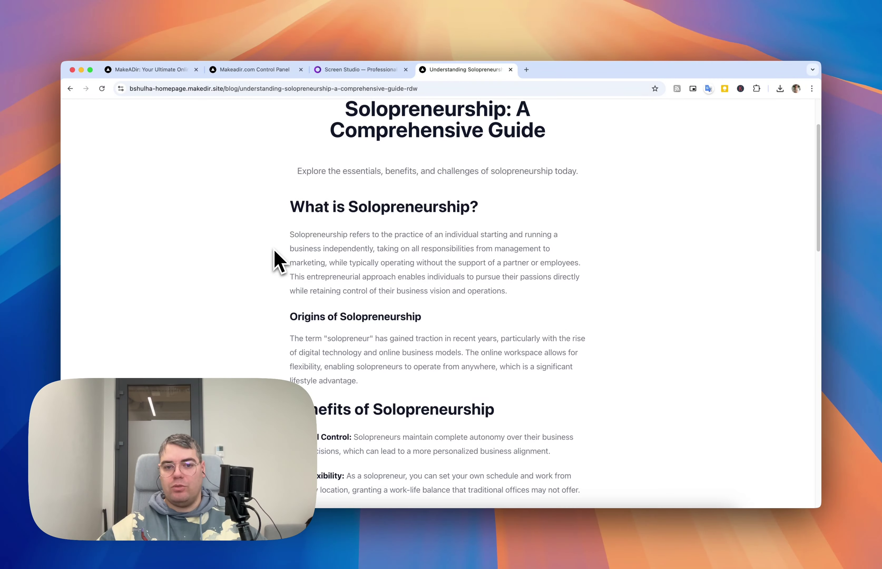
scroll(248, 271, down, 8)
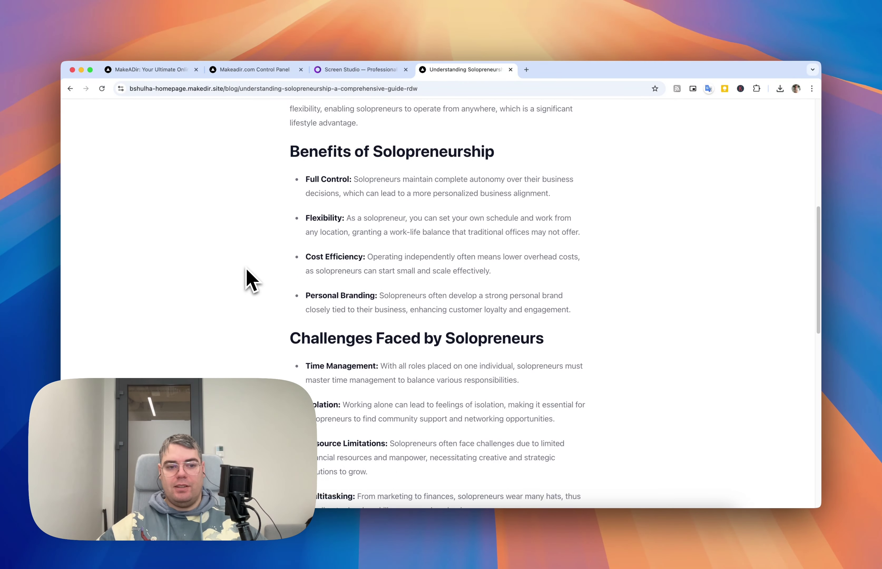
scroll(248, 280, down, 12)
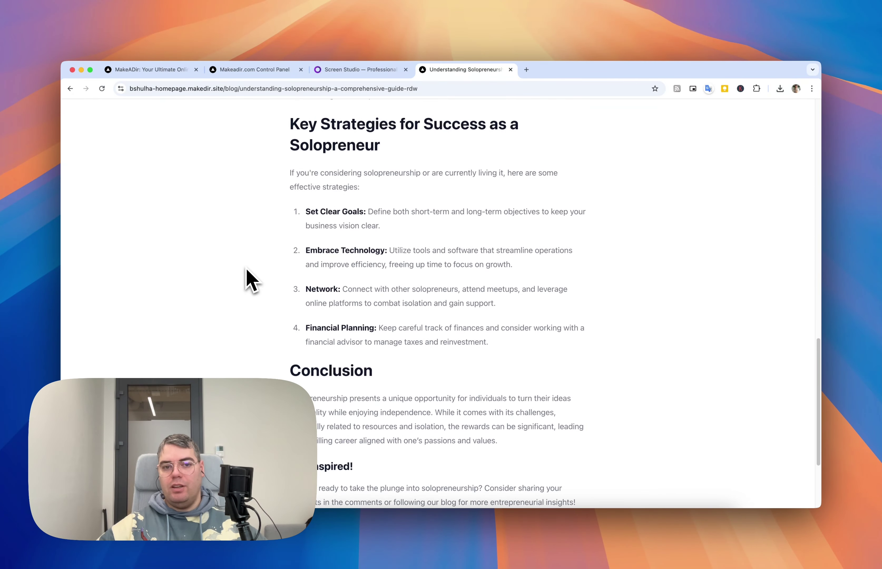
key(Home)
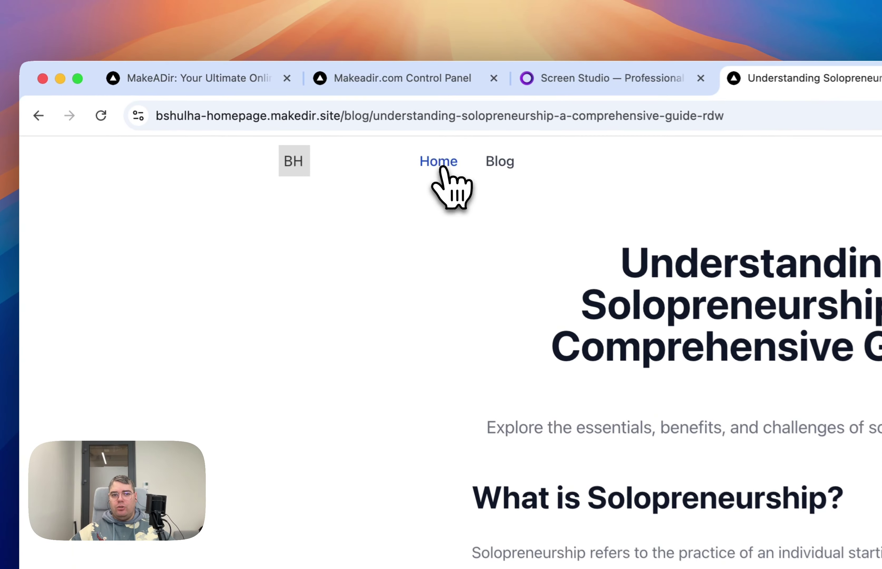
click(272, 112)
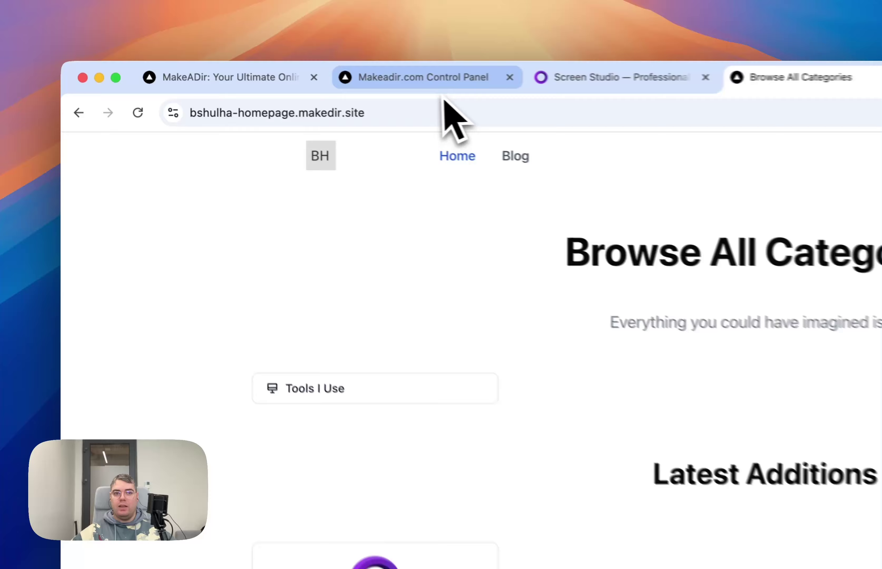
Step: Open the control panel's Content Pages and examine the blog, category details and listing details page paths
click(443, 83)
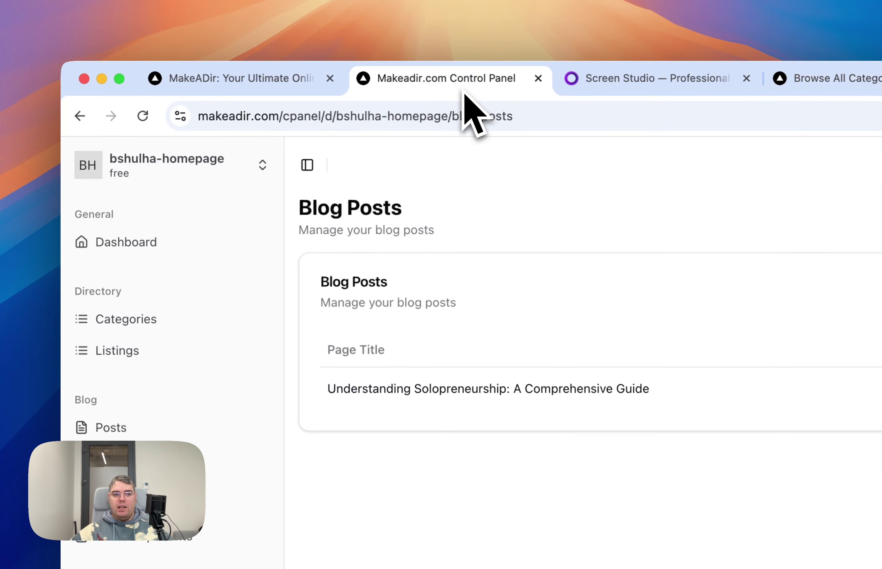
click(210, 337)
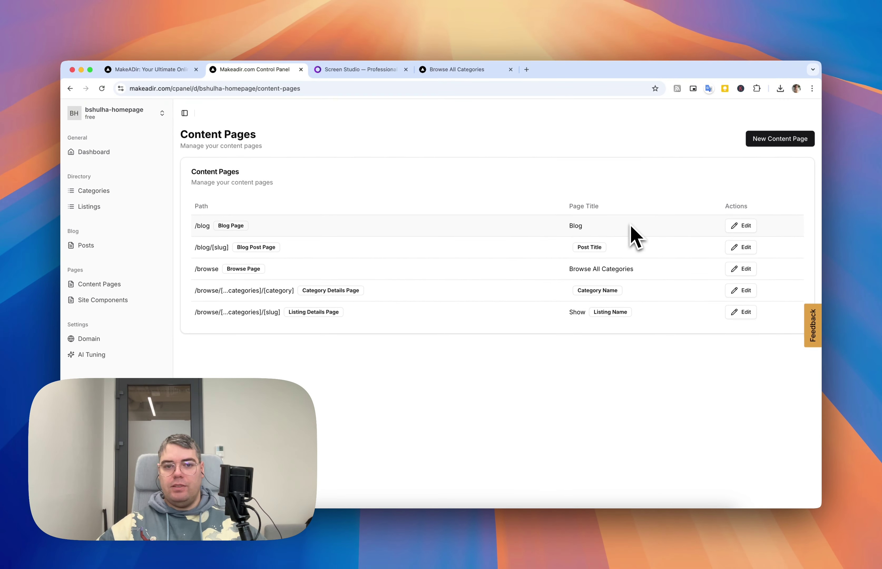
triple_click(227, 227)
click(279, 226)
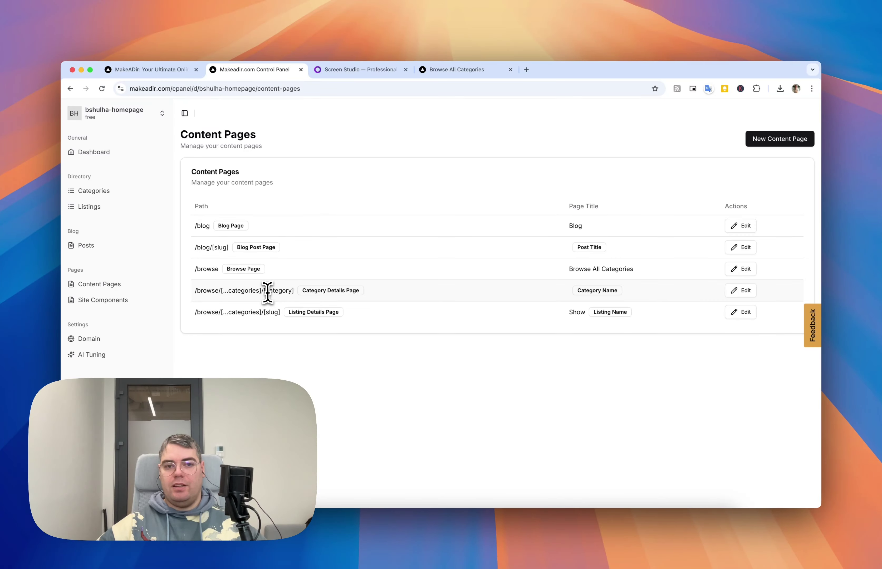
triple_click(338, 291)
click(423, 304)
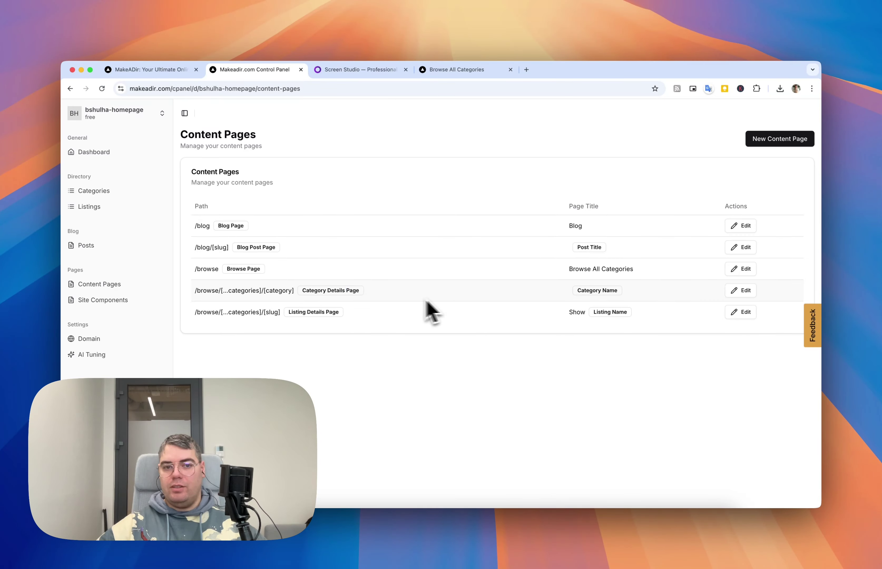
click(309, 323)
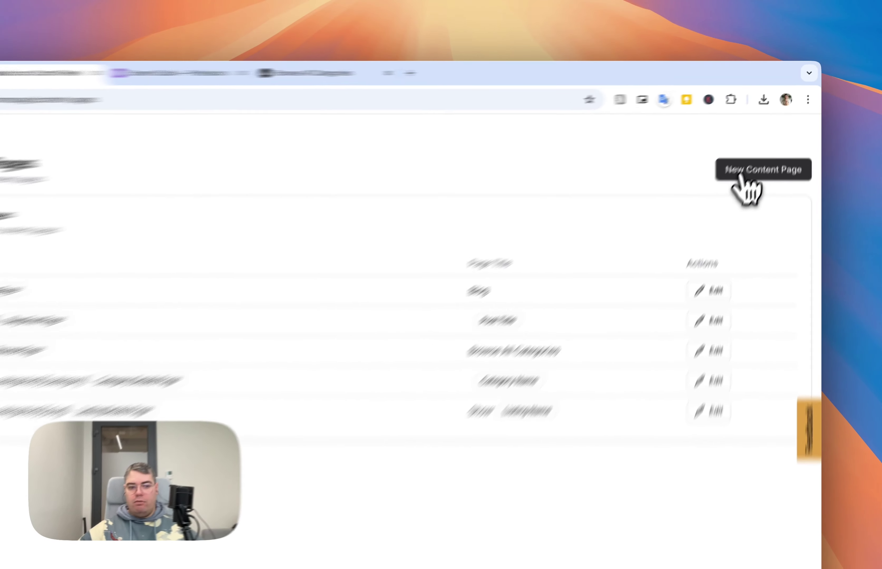
Step: Start a content page with path /home and a page title of the owner's full name followed by "- solopreneur and Indie Hacker!"
click(759, 143)
click(561, 274)
text(/)
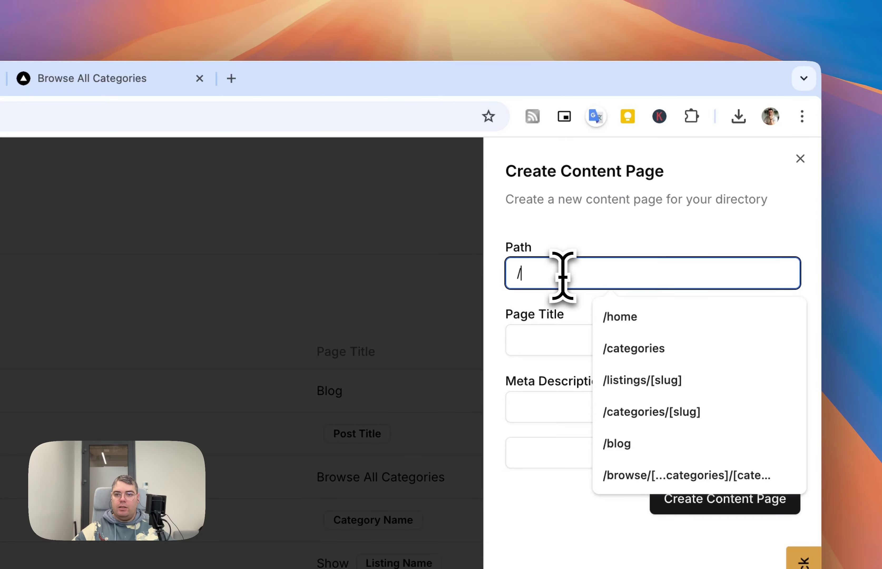
click(608, 315)
click(605, 338)
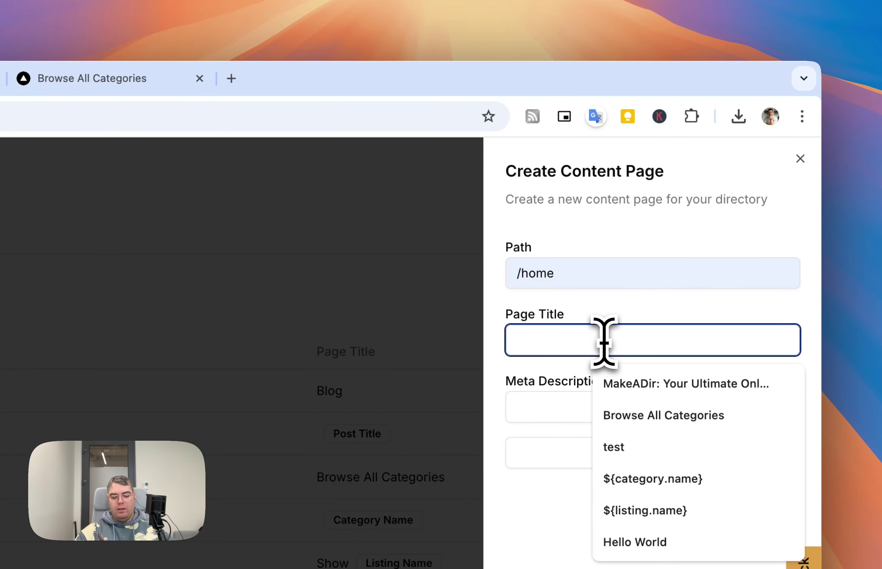
text(Bohdan Shulha - solopreneur and Indie Hacker)
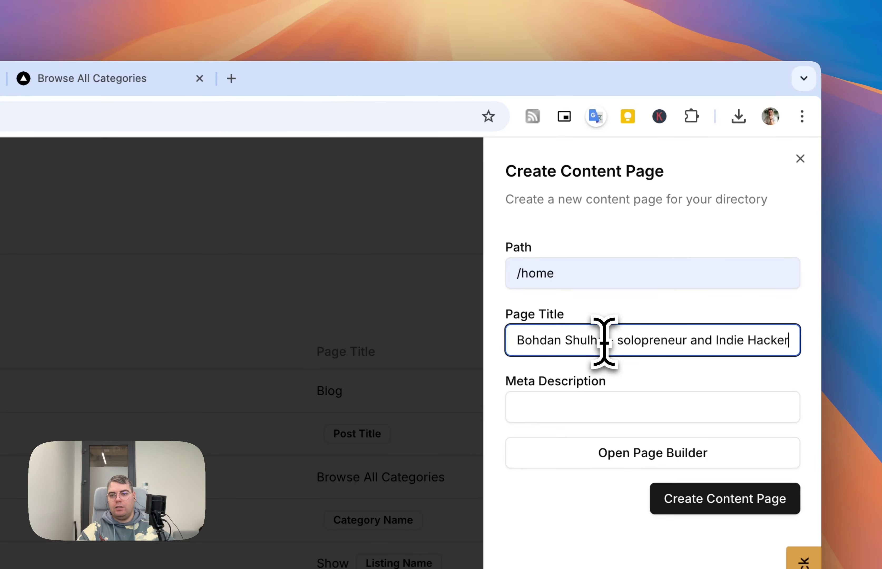
text(!)
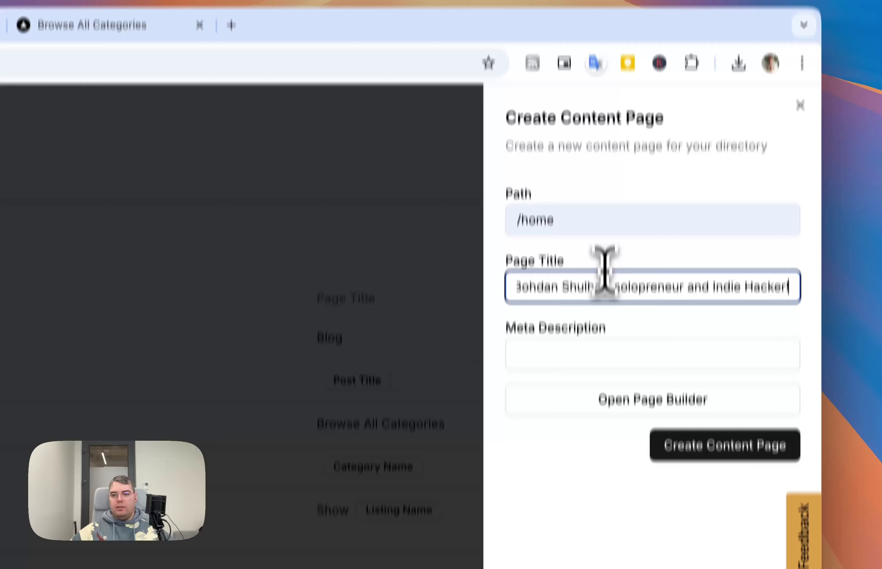
Step: Copy the whole page title into the new content page's meta description
key(super+a)
key(super+c)
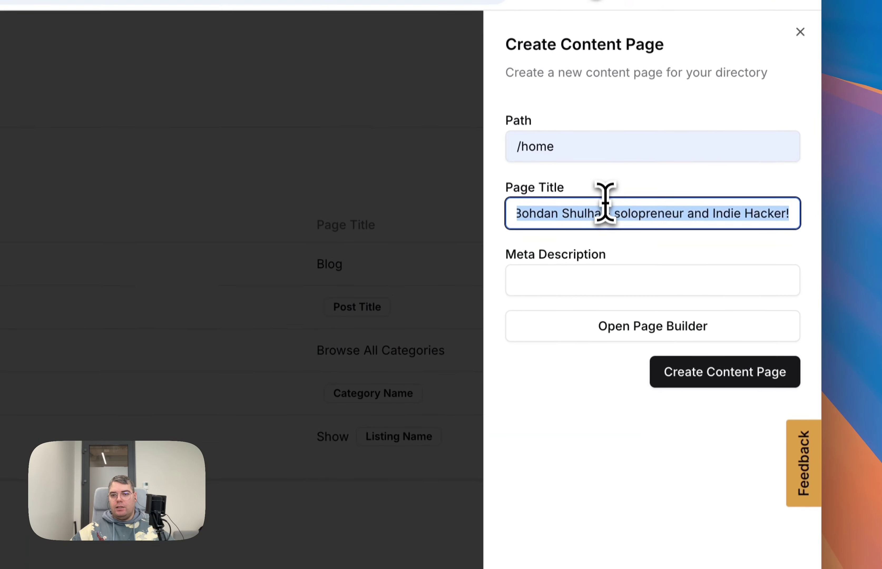
click(579, 397)
key(super+v)
click(560, 398)
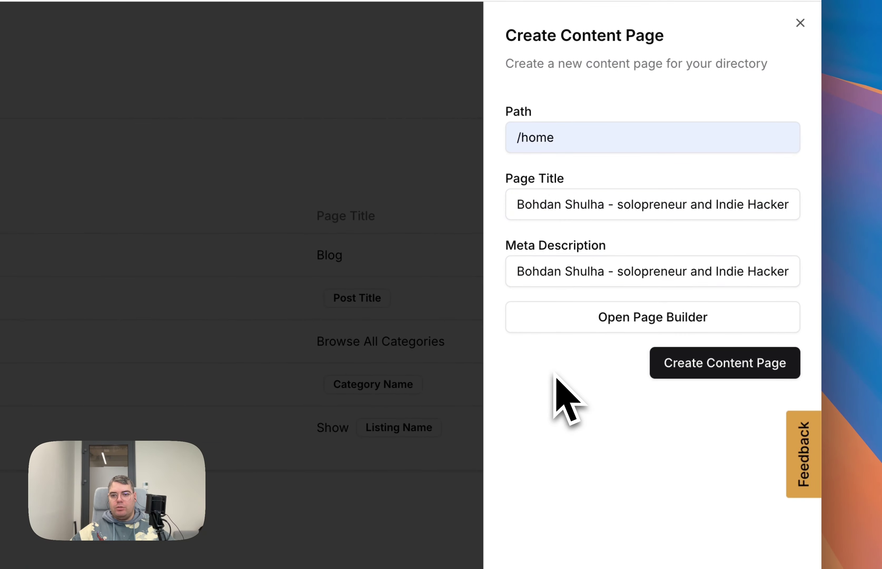
Step: Open the page builder for the /home page and add a Hero Section to the empty canvas
click(565, 328)
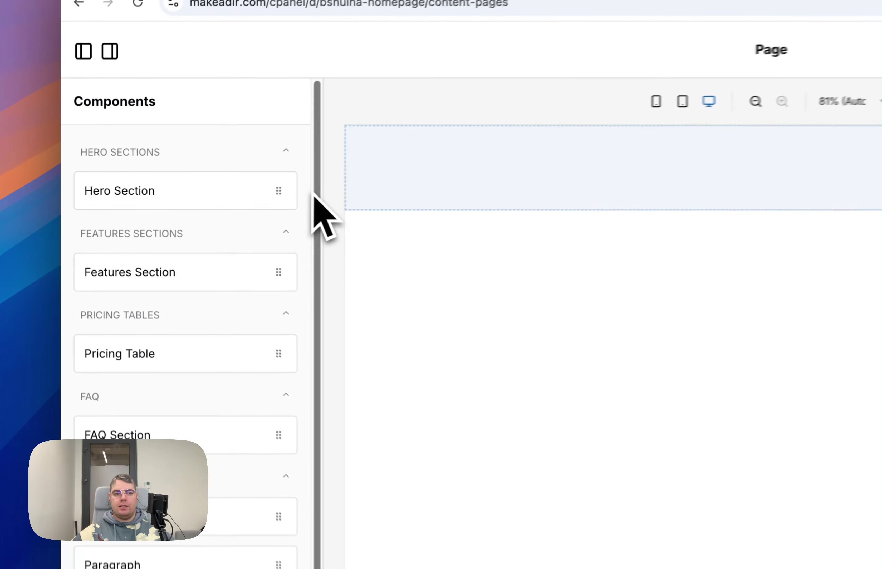
scroll(199, 288, down, 3)
drag(338, 385, 355, 187)
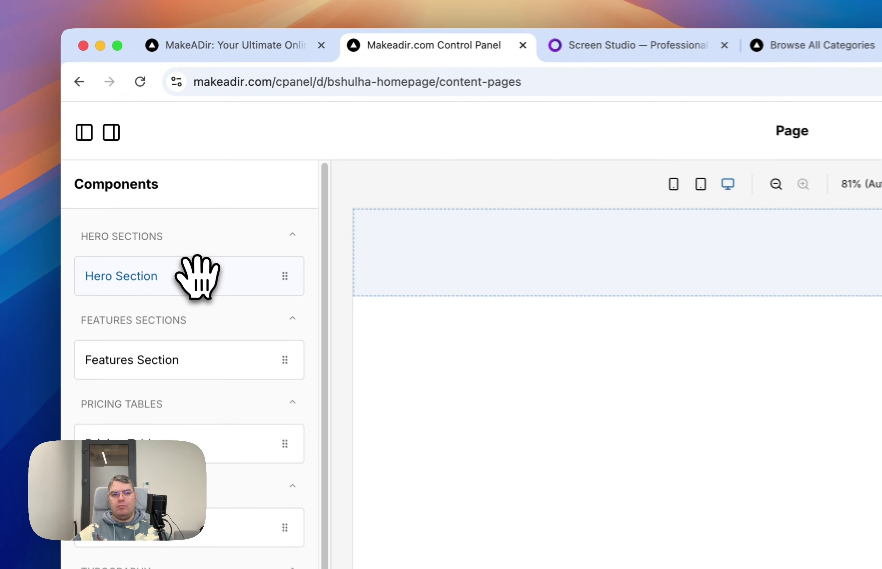
drag(131, 188, 274, 183)
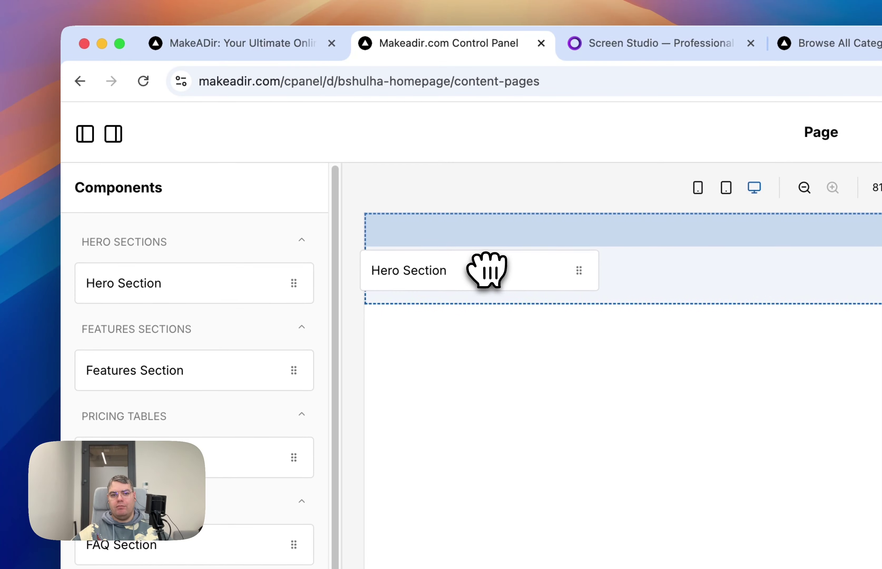
drag(487, 271, 487, 271)
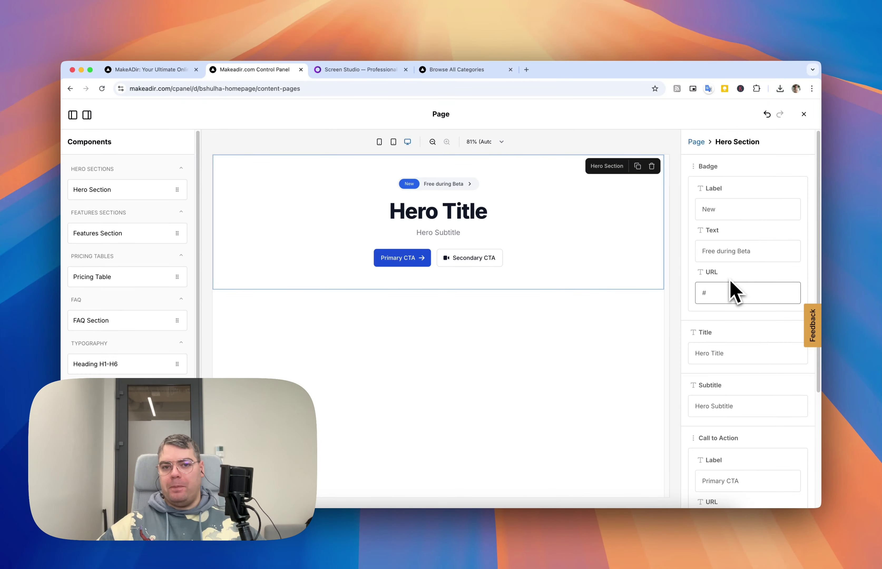
Step: Set the hero section's badge text to "Welcome to my new Site"
triple_click(738, 250)
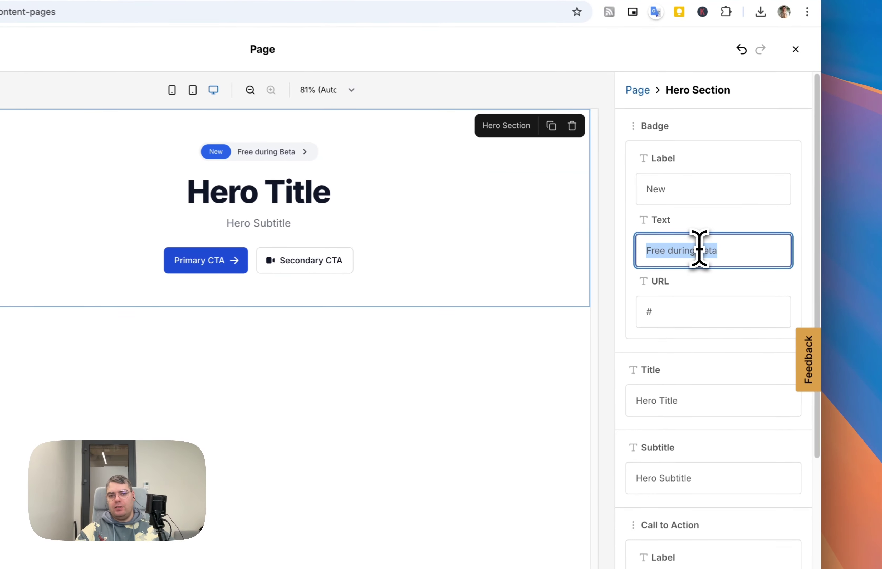
text(Welcome)
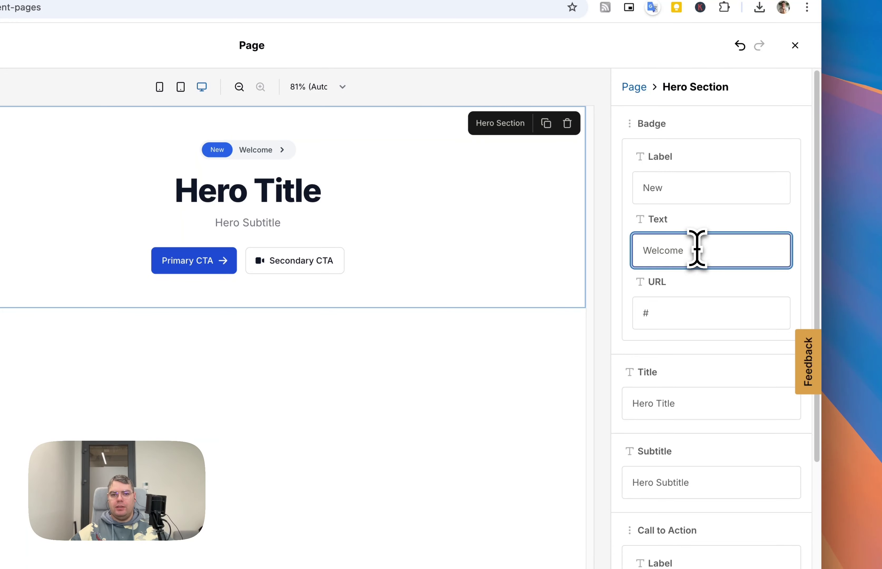
text( to my new Site)
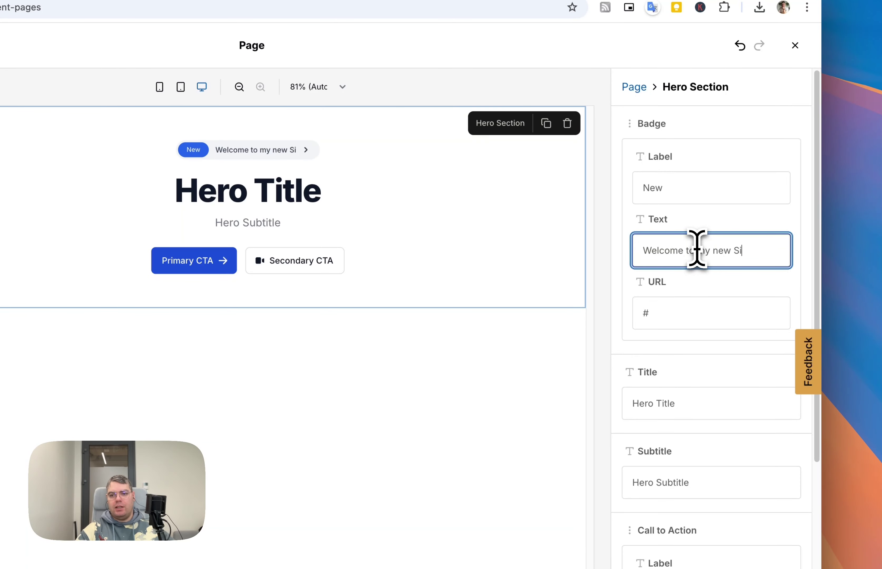
scroll(721, 295, down, 4)
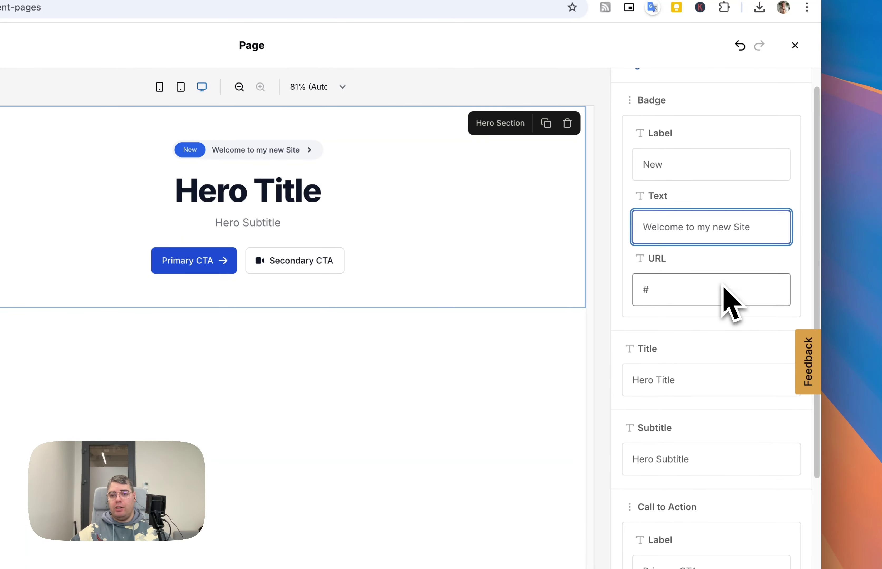
Step: Set the hero title to the owner's full name and the subtitle to "The Solopreneur and Indie Hacker"
click(708, 289)
triple_click(703, 246)
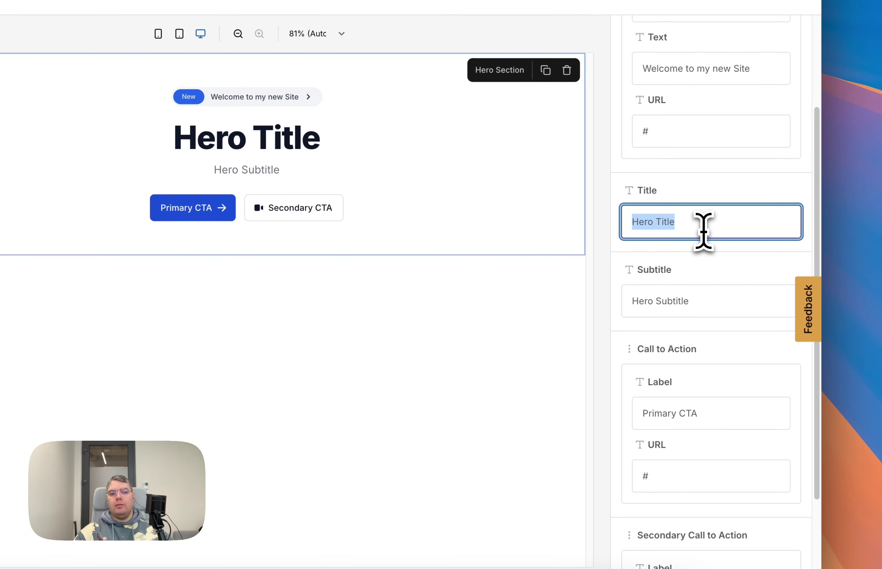
text(Bohdan Shulha)
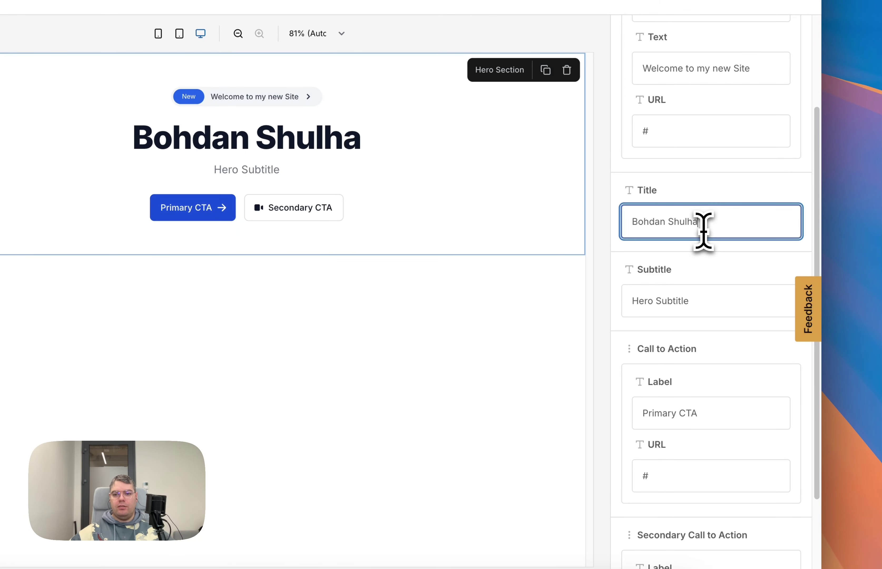
double_click(689, 309)
triple_click(689, 311)
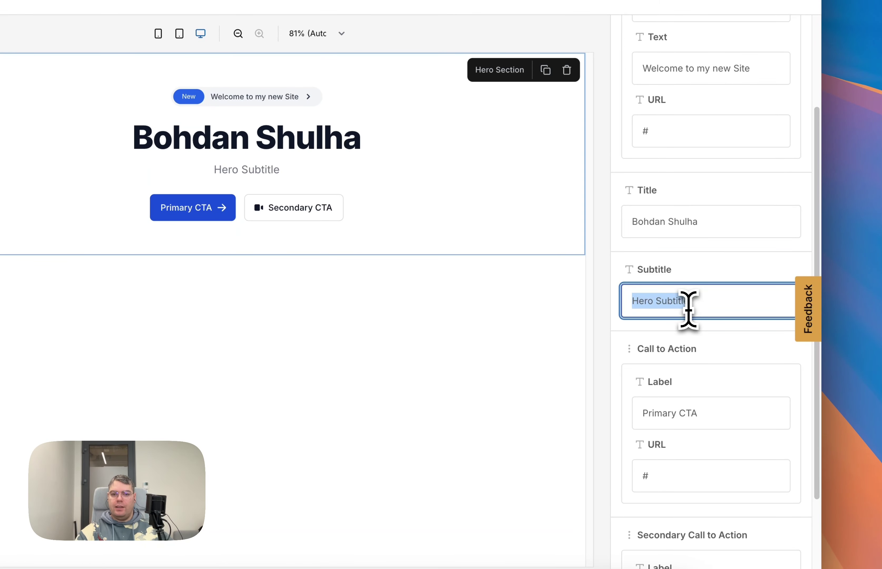
text(The )
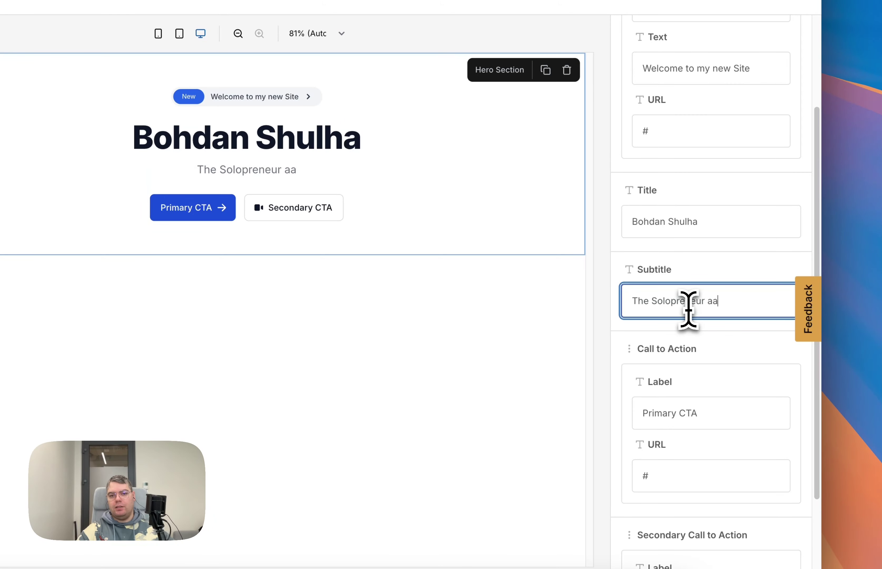
text(Solopreneur and Indie Hacker)
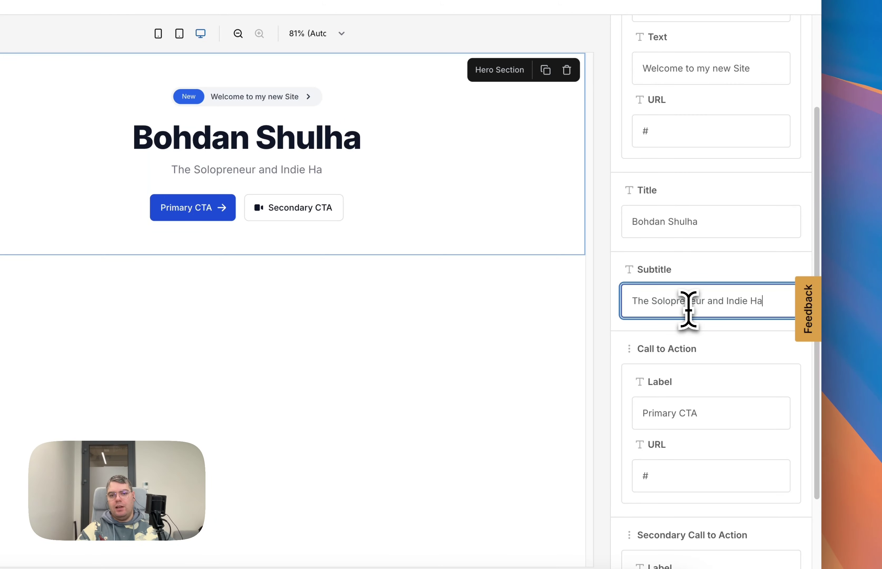
Step: Set the label of the hero's primary call to action to "Book a Call"
scroll(729, 339, down, 1)
click(732, 393)
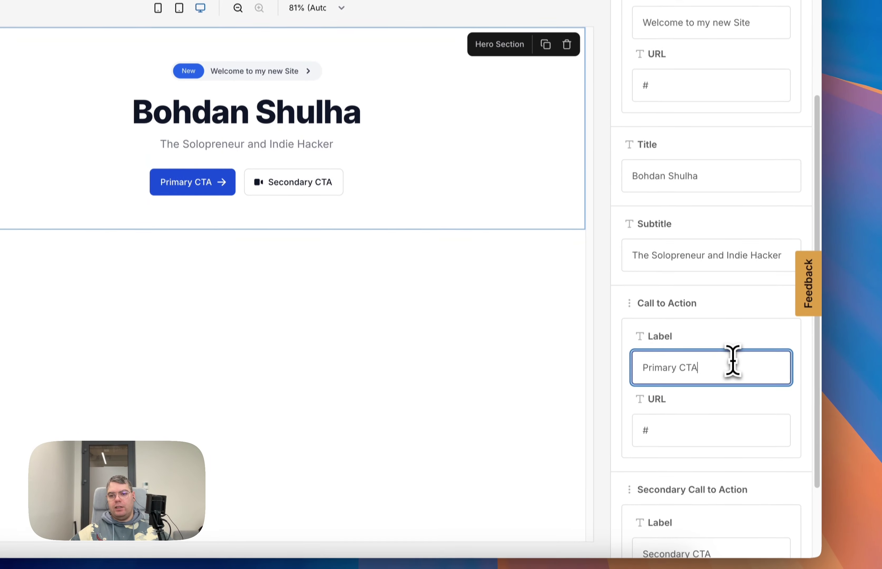
triple_click(732, 393)
scroll(728, 342, down, 2)
scroll(721, 282, down, 1)
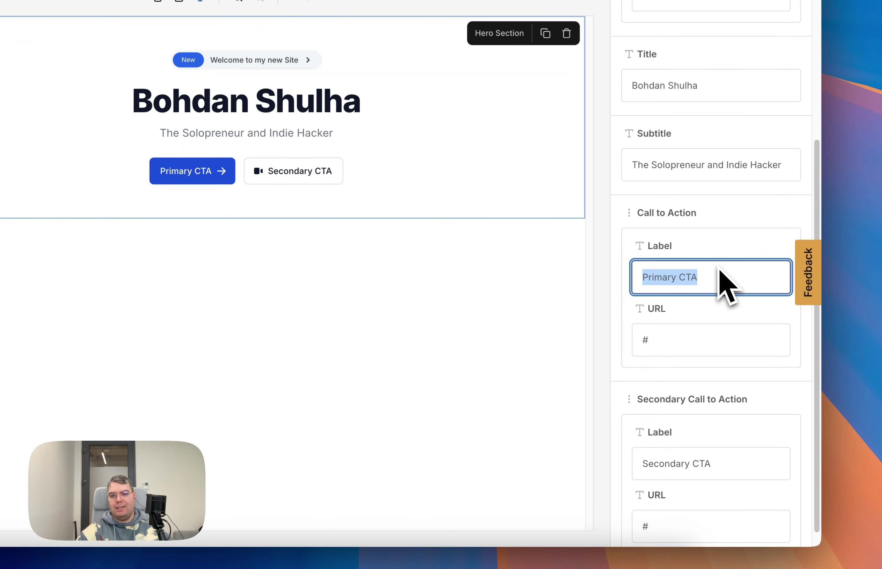
text(Book a Call)
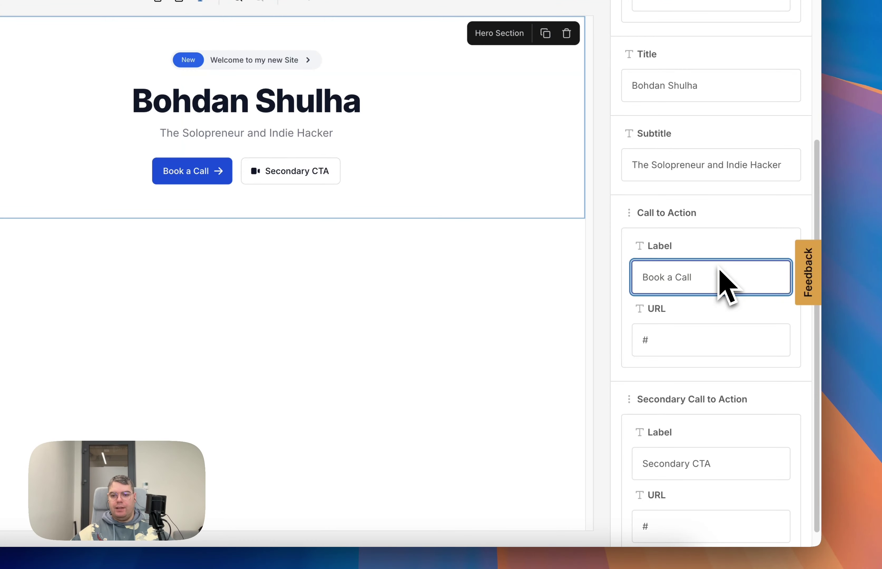
Step: Set the label of the hero's secondary call to action to "See My Work"
scroll(722, 285, down, 1)
click(703, 443)
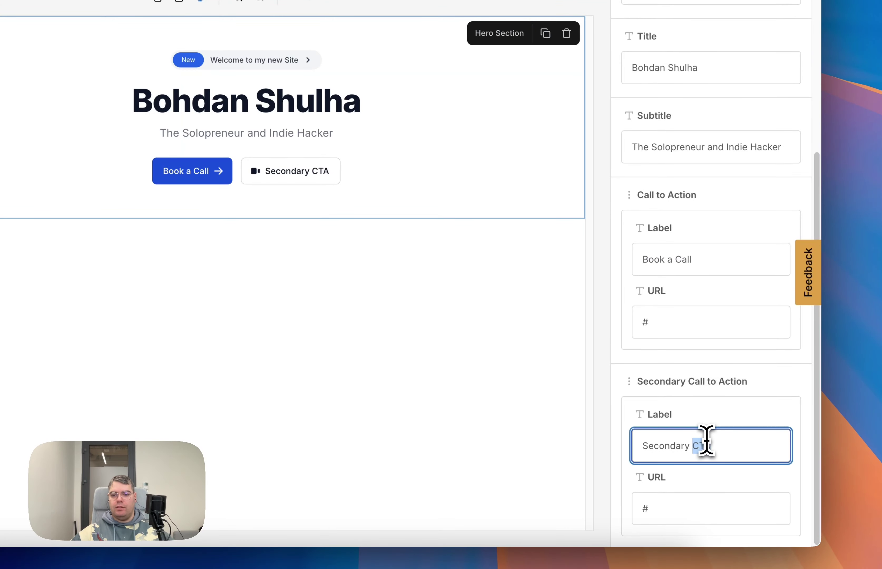
triple_click(703, 445)
text(S)
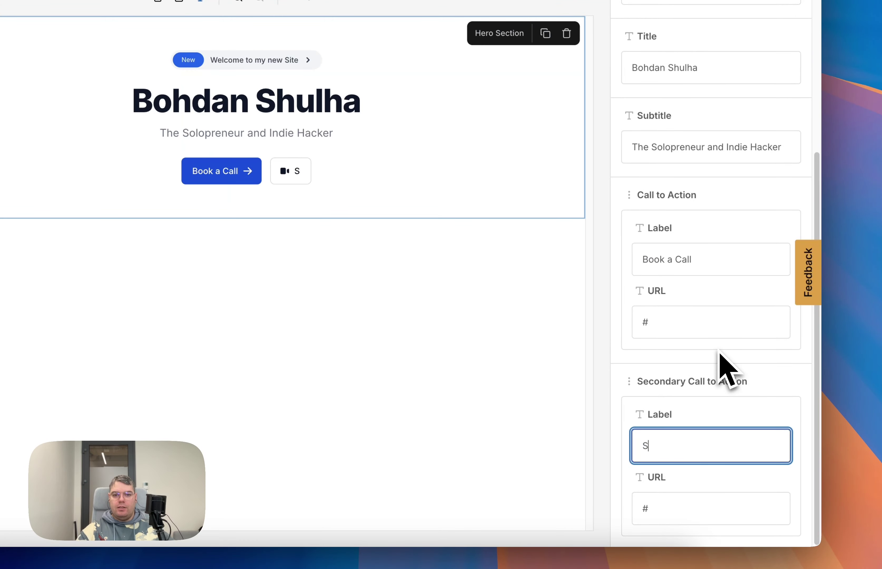
text(ee My Work)
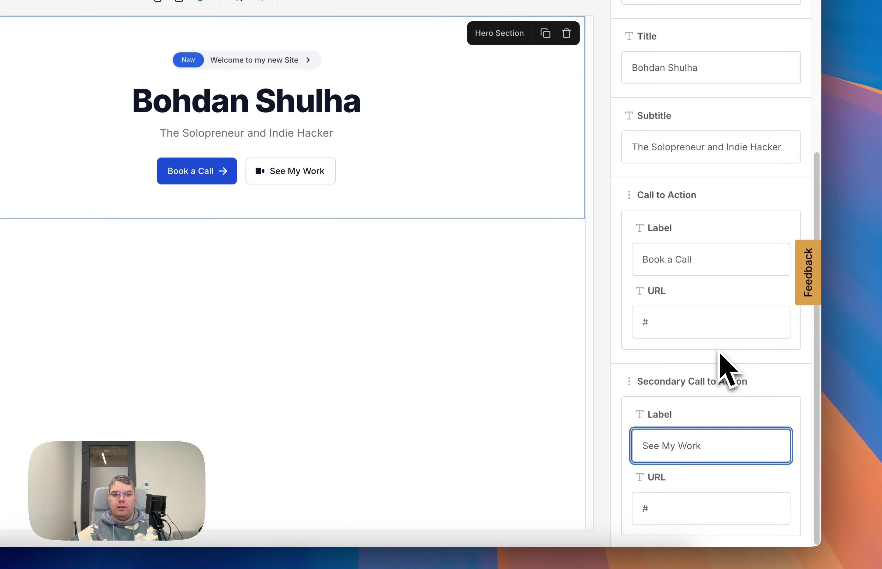
scroll(746, 261, up, 5)
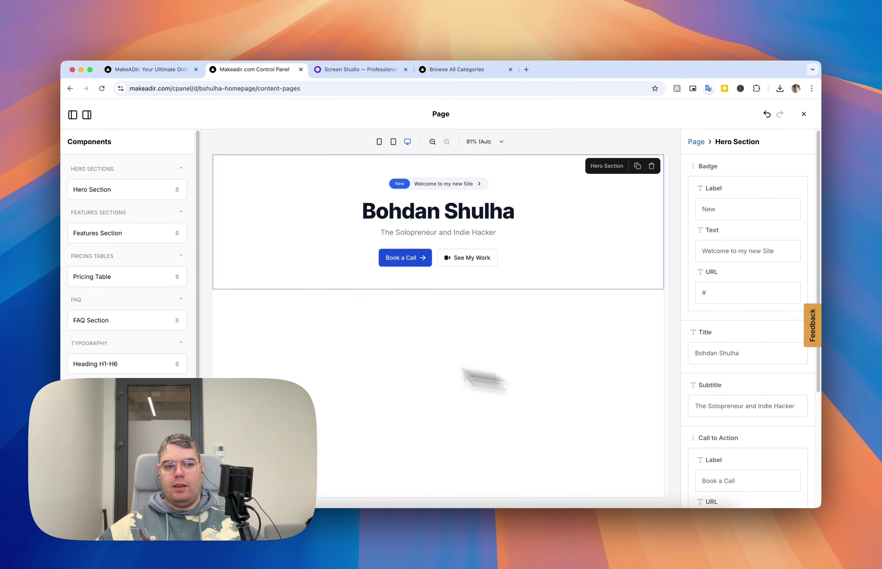
Step: Add an FAQ Section below the hero and place a Pricing Table between the two
drag(127, 321, 360, 321)
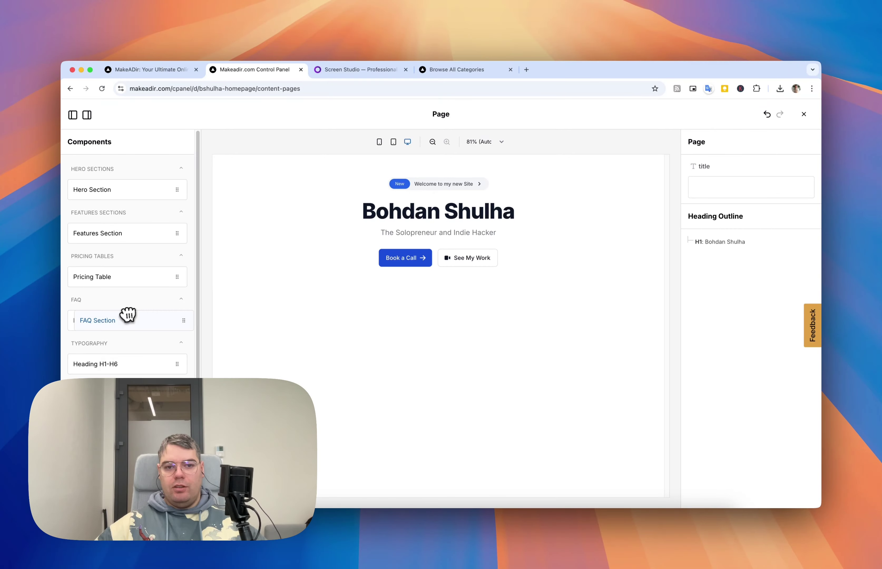
drag(125, 319, 315, 288)
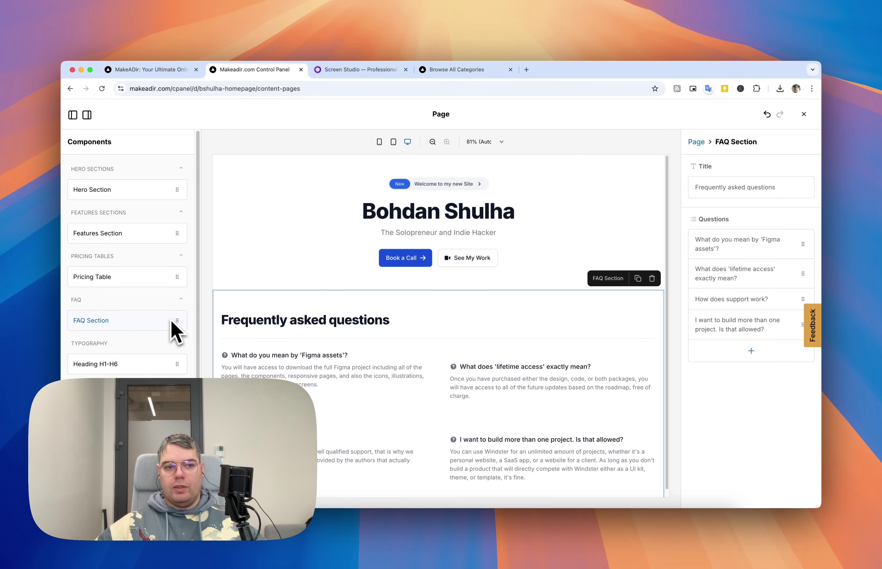
drag(138, 277, 247, 293)
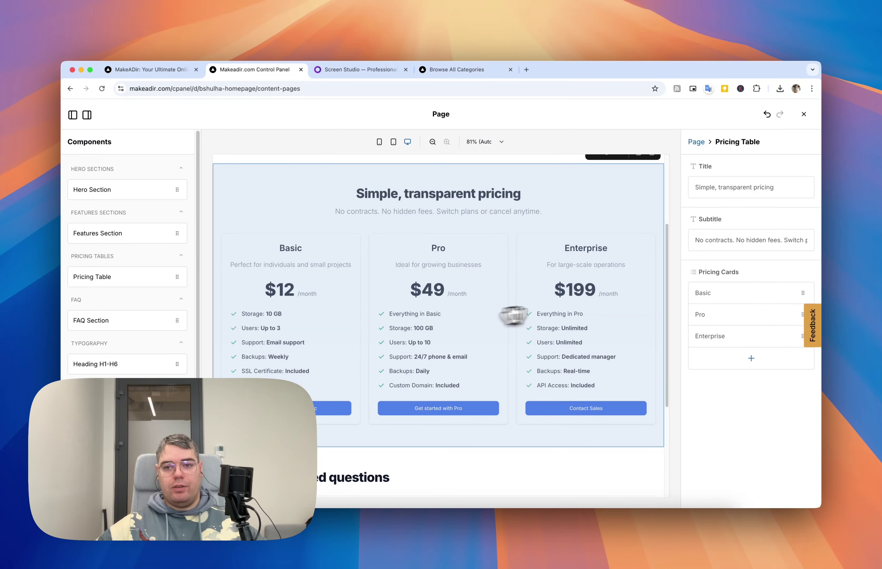
Step: Look through the Basic pricing card's fields and remove the Enterprise card from the pricing table
click(726, 295)
scroll(754, 289, down, 3)
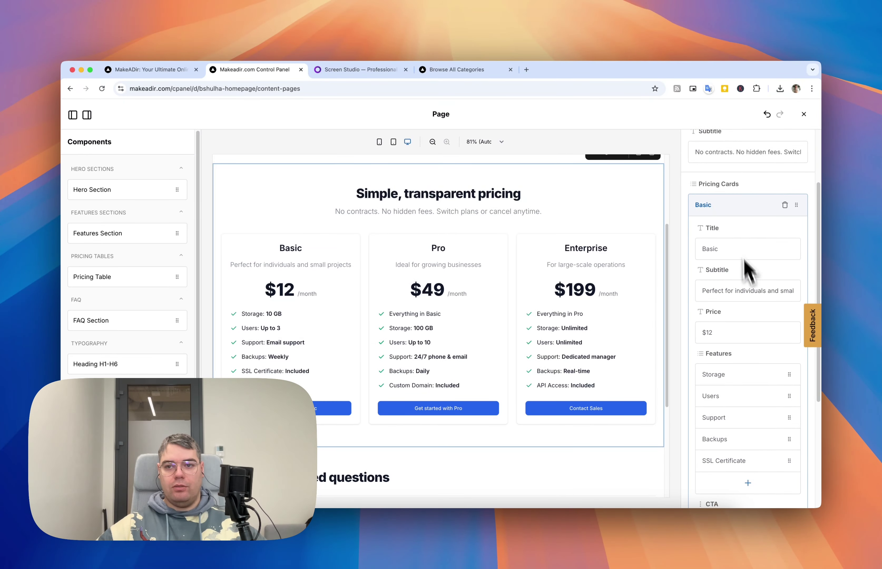
click(737, 210)
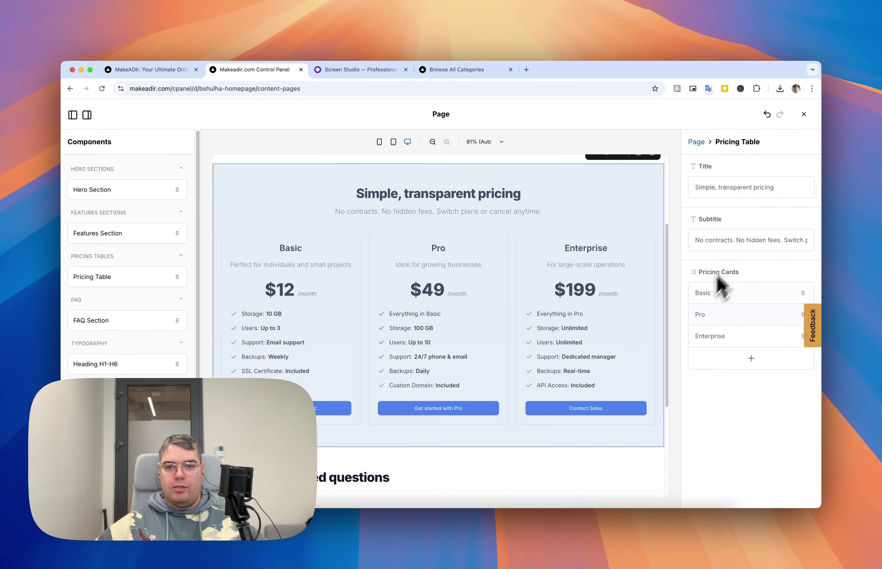
click(791, 336)
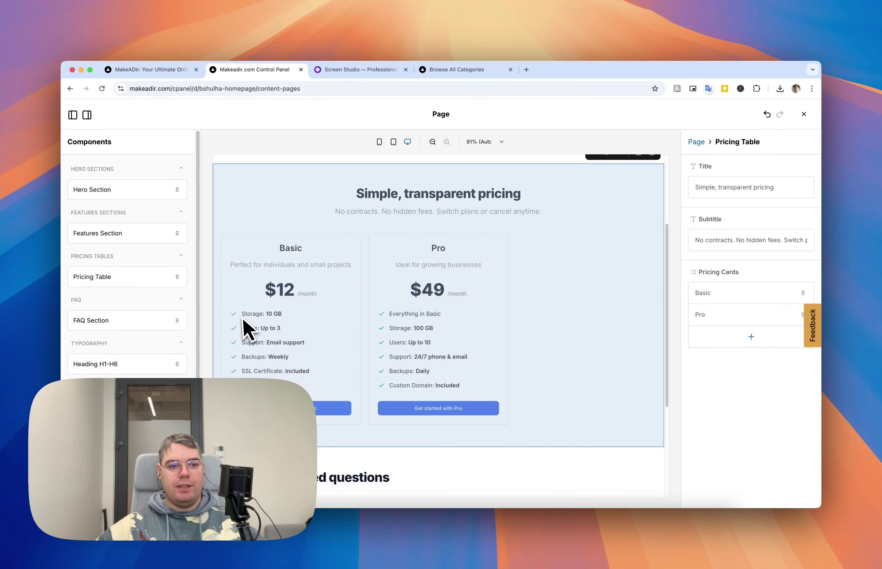
Step: Insert a heading and a paragraph below it, both above the pricing table, and open each one's settings
scroll(149, 352, down, 5)
drag(129, 259, 476, 211)
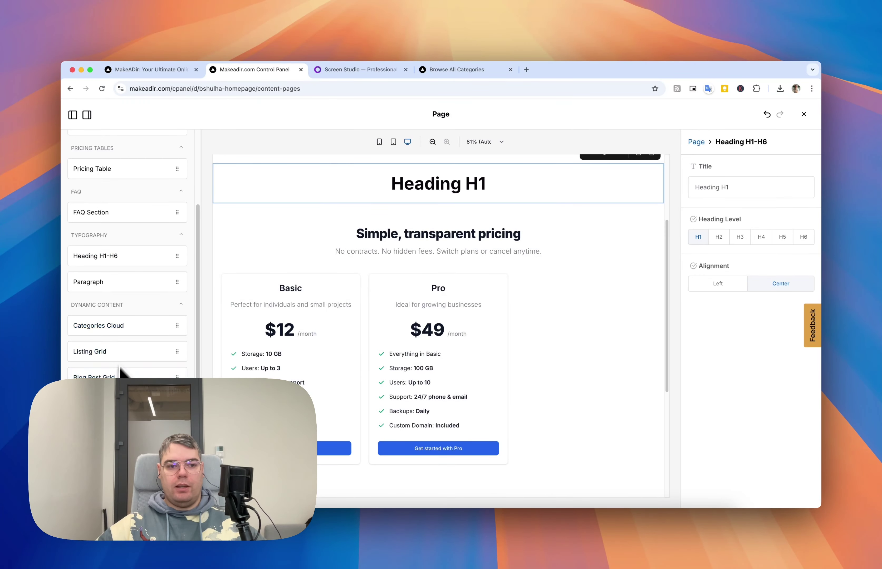
drag(125, 293, 512, 221)
click(494, 191)
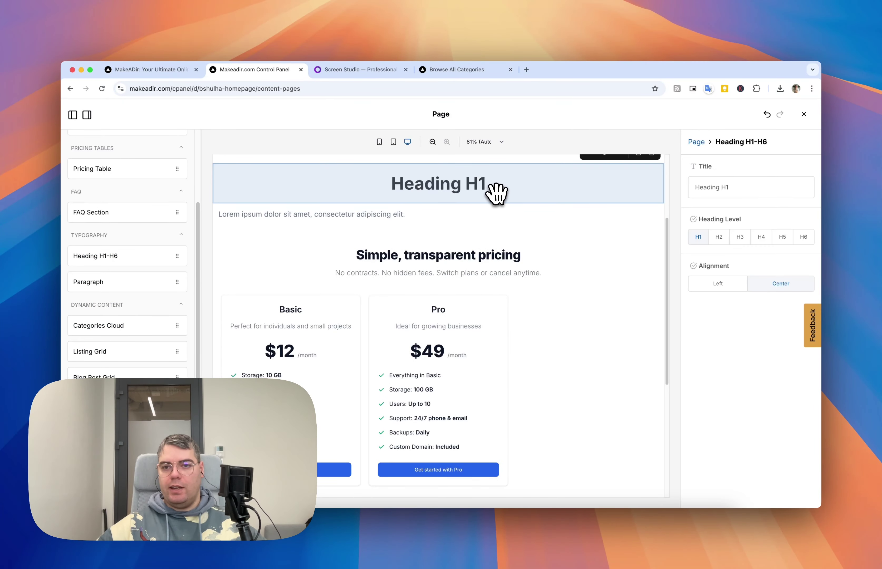
click(508, 214)
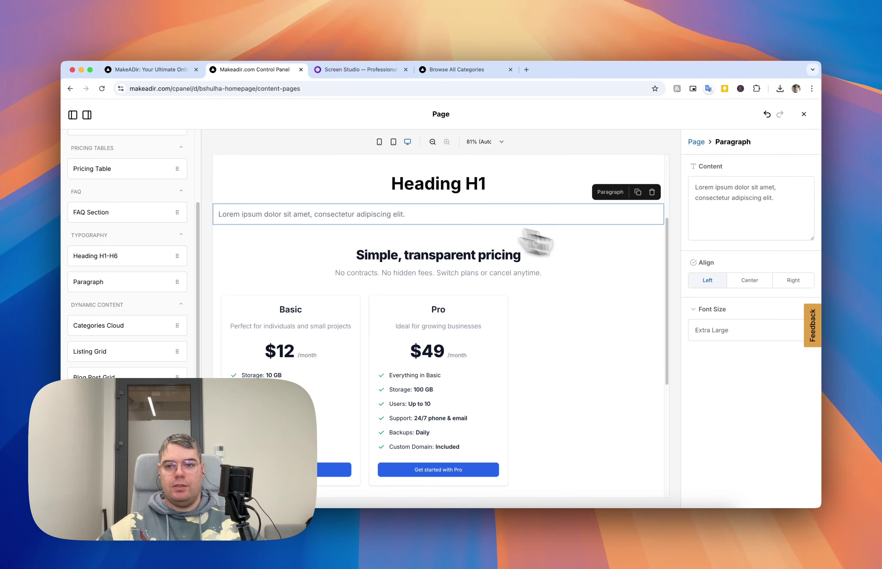
Step: Centre-align the paragraph and add Custom HTML and YouTube blocks between it and the pricing table, with the Custom HTML block first
click(737, 286)
scroll(156, 333, down, 3)
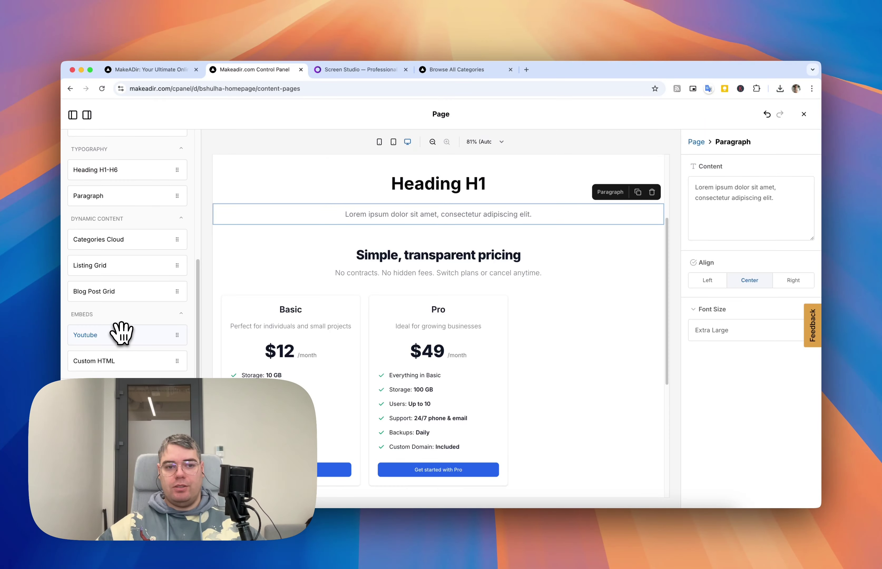
drag(115, 339, 323, 284)
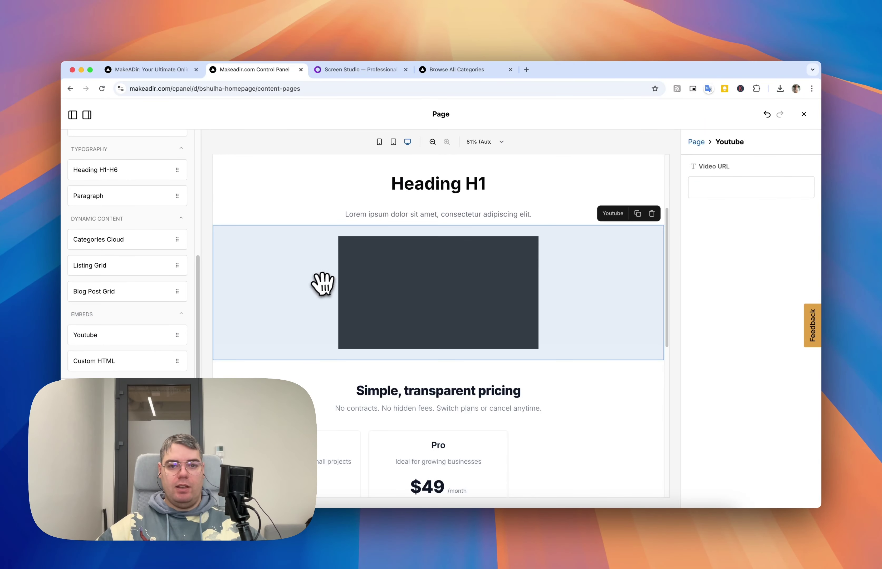
drag(96, 361, 503, 280)
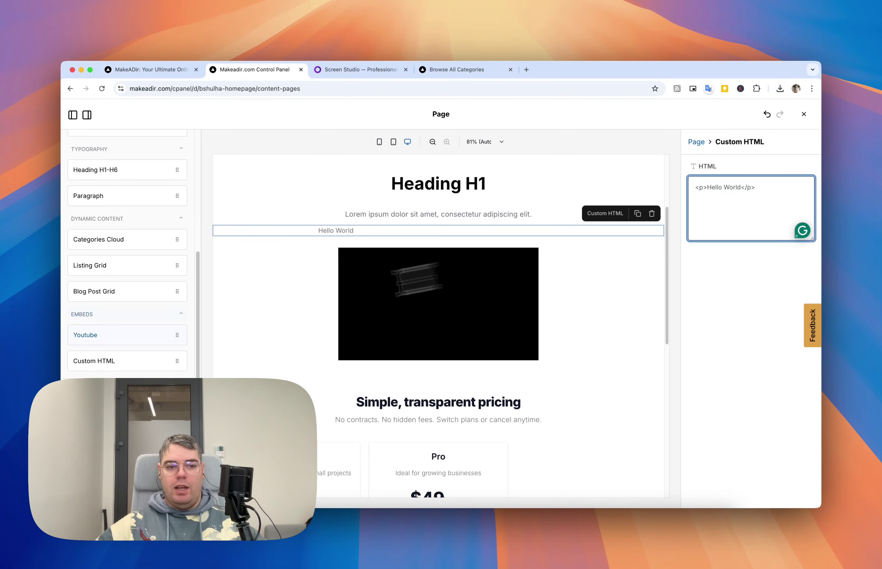
Step: Look over the composed page down to the FAQ section and the list of available blocks in the page builder
scroll(338, 326, down, 4)
scroll(315, 324, down, 4)
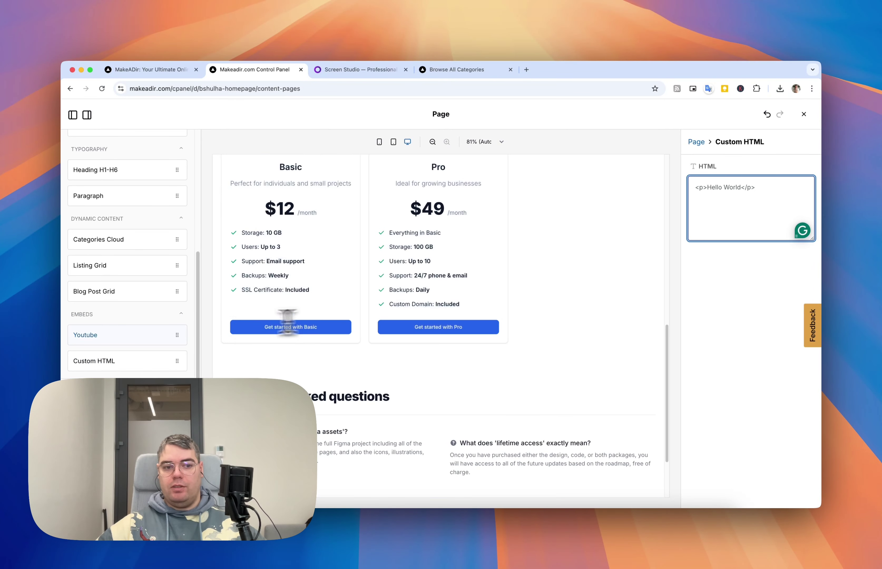
scroll(144, 334, down, 1)
scroll(141, 334, up, 6)
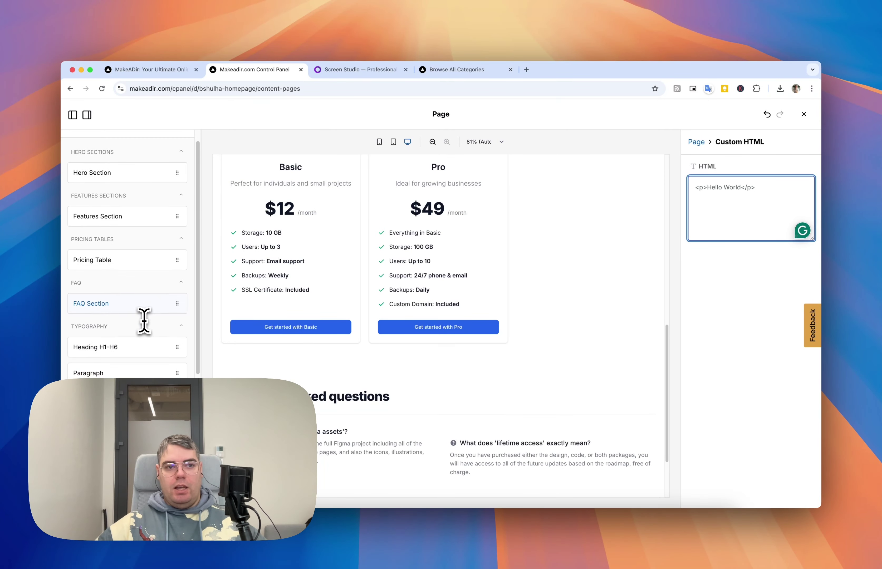
scroll(445, 296, up, 8)
click(504, 249)
Step: Switch to the published site and review the /home page from the hero down to the FAQ section
click(463, 69)
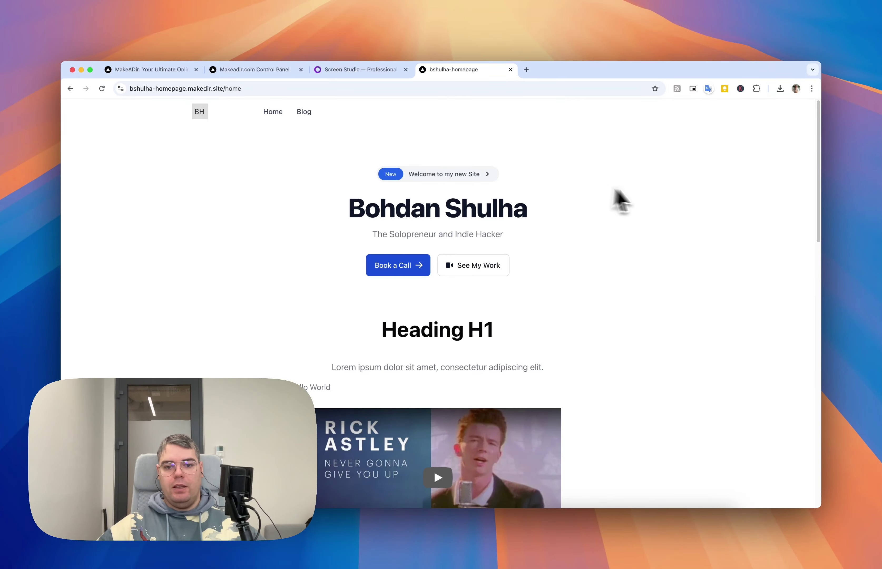
scroll(674, 207, down, 3)
scroll(673, 200, down, 10)
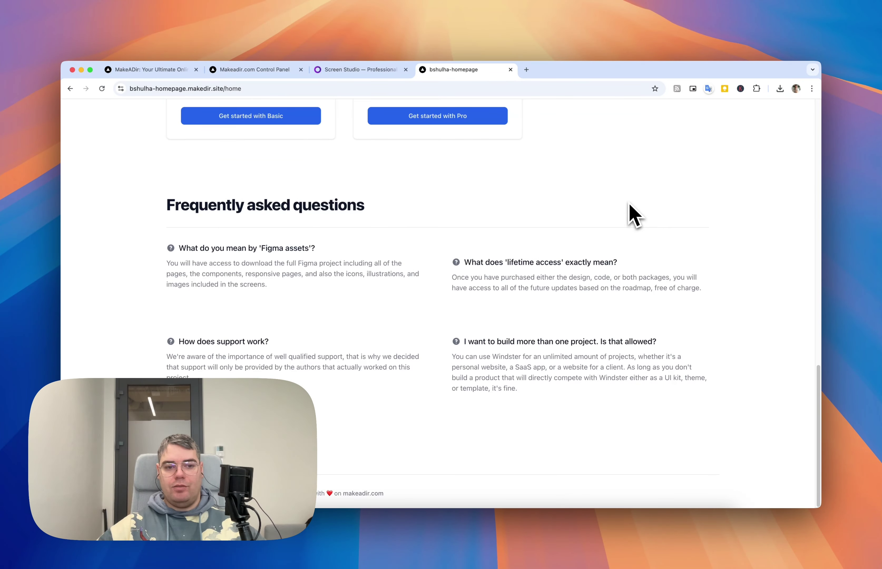
scroll(626, 211, up, 20)
drag(503, 265, 454, 265)
click(336, 288)
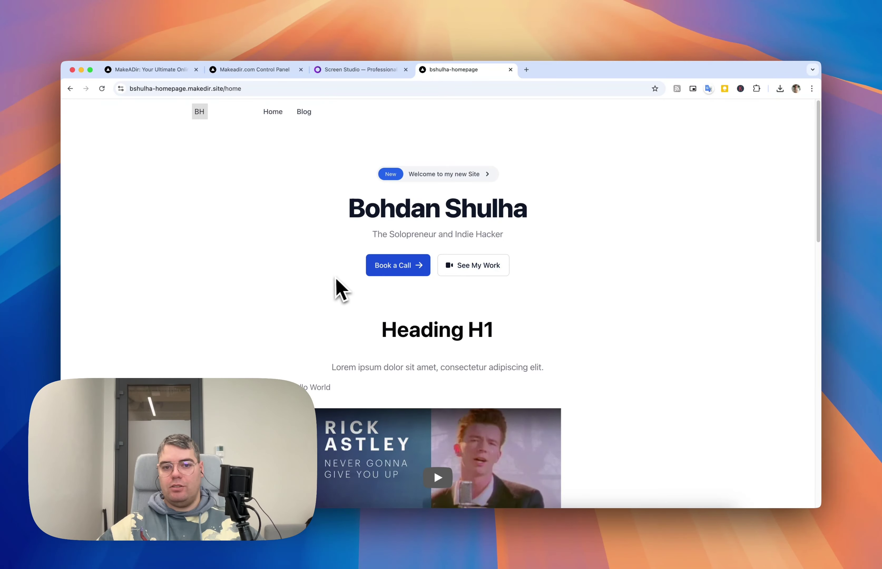
scroll(337, 288, down, 5)
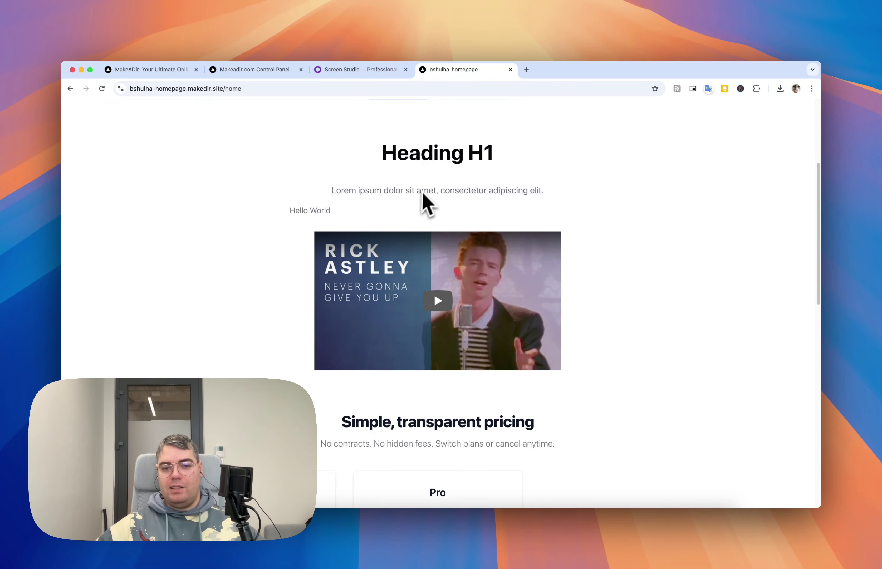
scroll(425, 262, down, 3)
scroll(453, 230, down, 4)
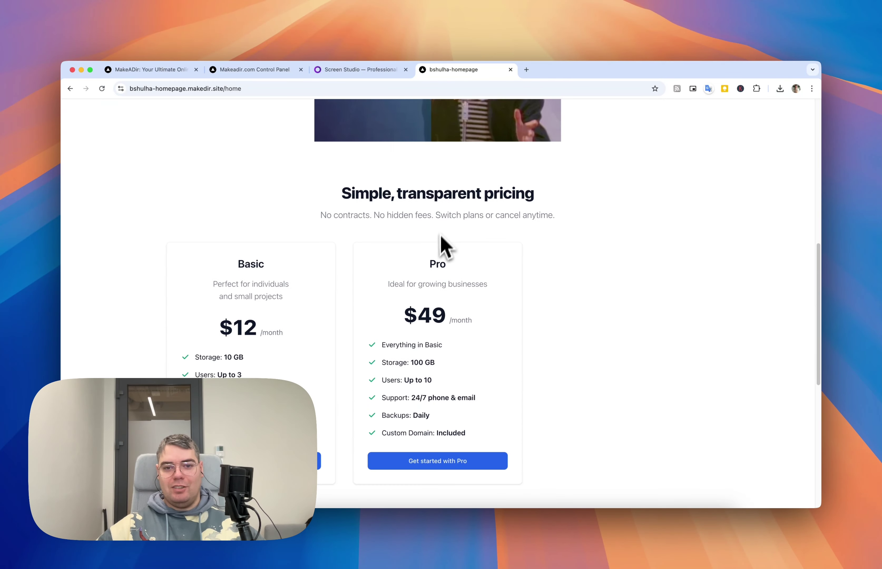
Step: Check where the published site's Home link leads and return to the Makeadir control panel
scroll(444, 246, up, 10)
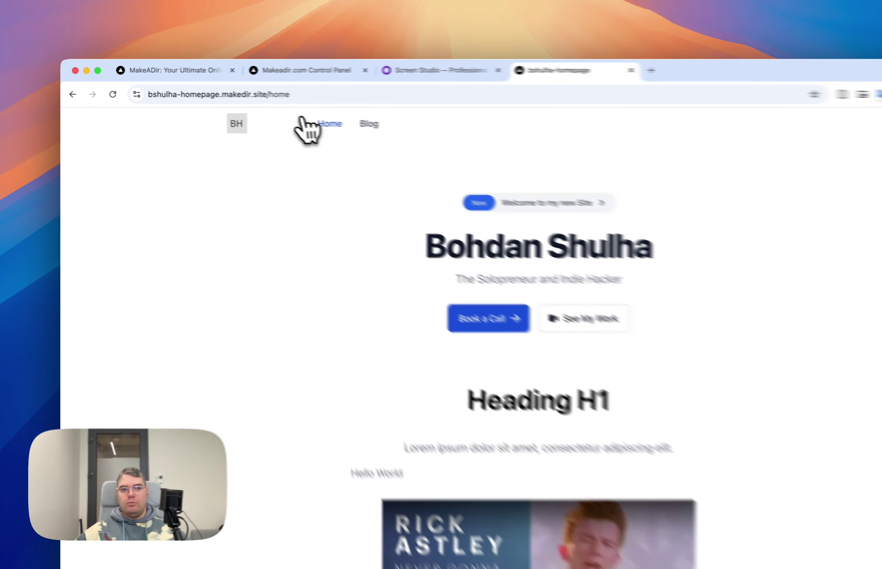
click(307, 124)
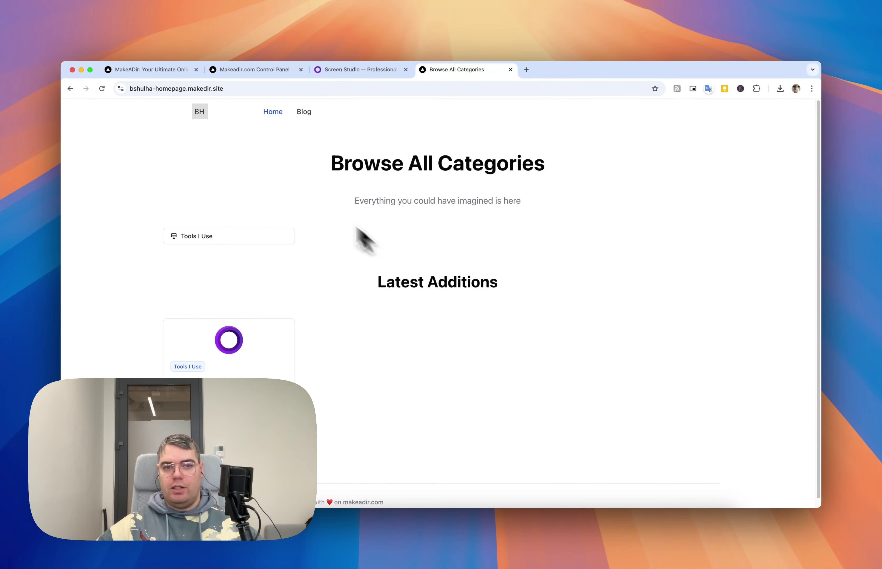
click(254, 69)
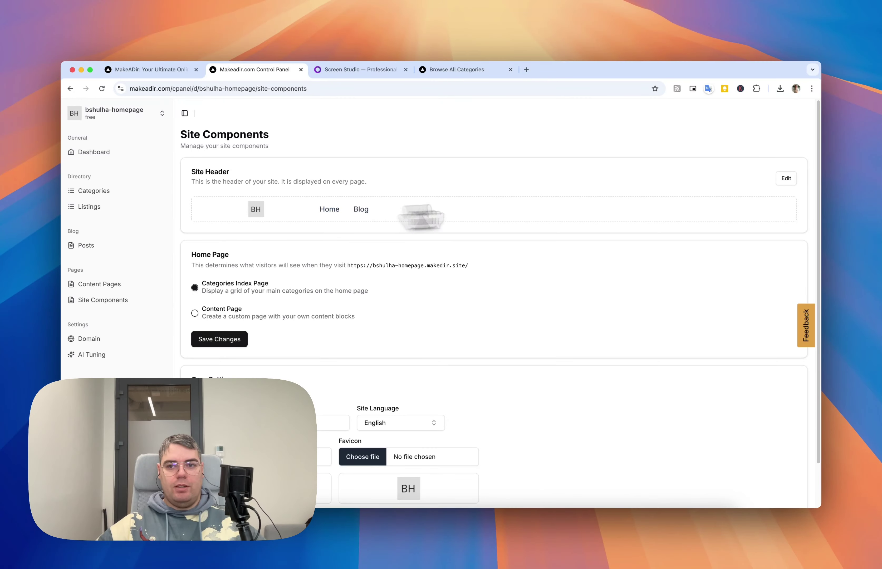
click(786, 178)
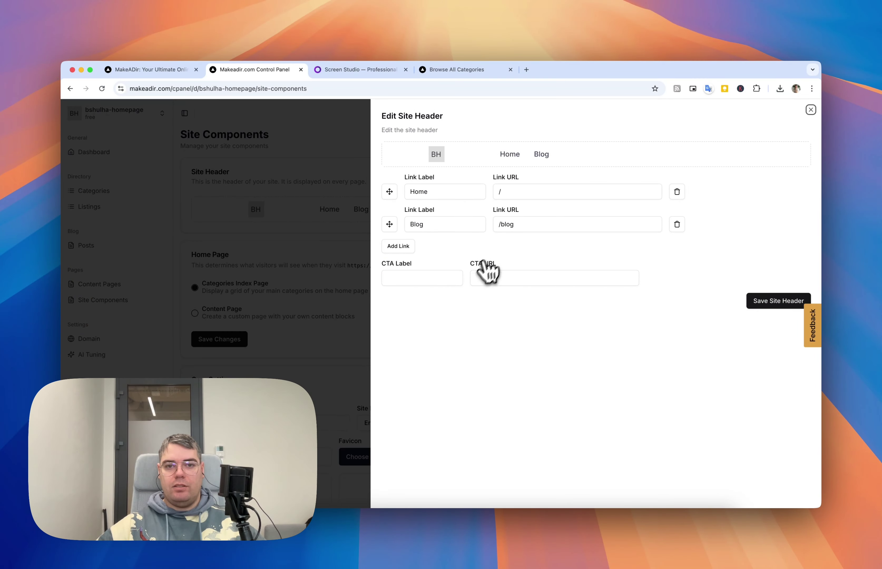
click(414, 276)
text(sadfasf)
click(527, 277)
text(asfdsdf)
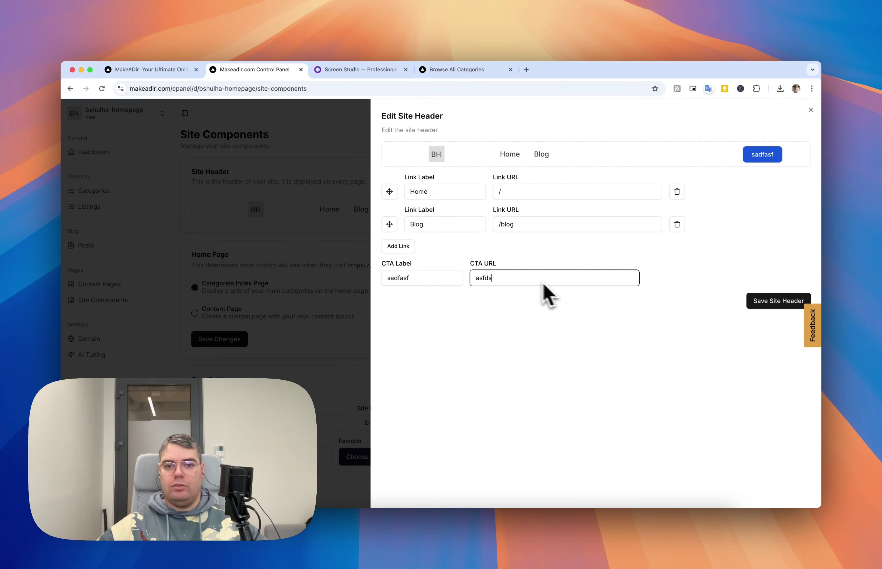
click(634, 324)
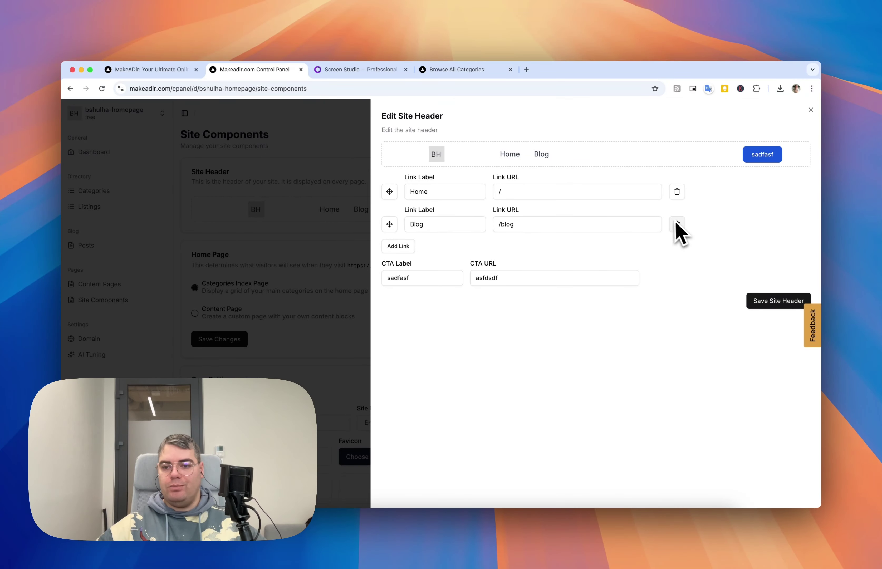
click(811, 111)
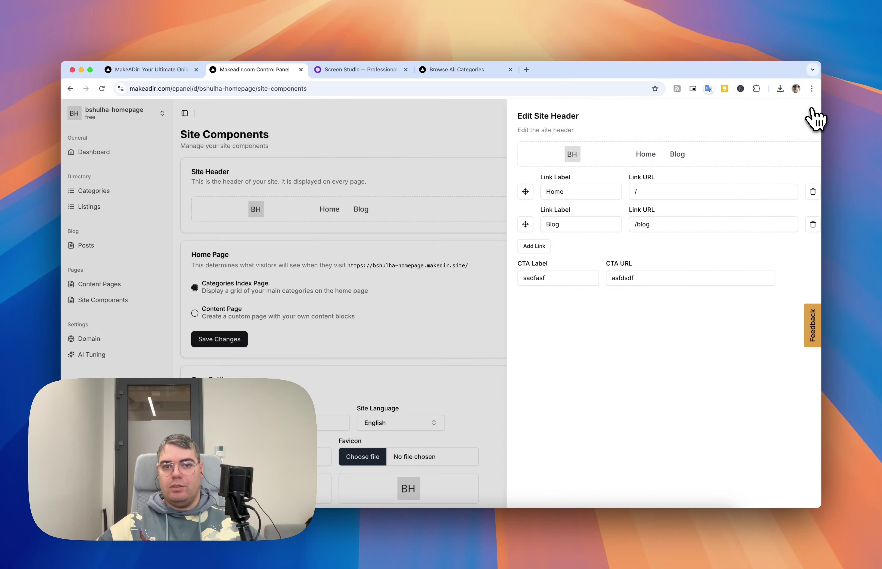
Step: Set the site's Home Page to Content Page, choose the page at /home, and save the changes
scroll(468, 273, down, 1)
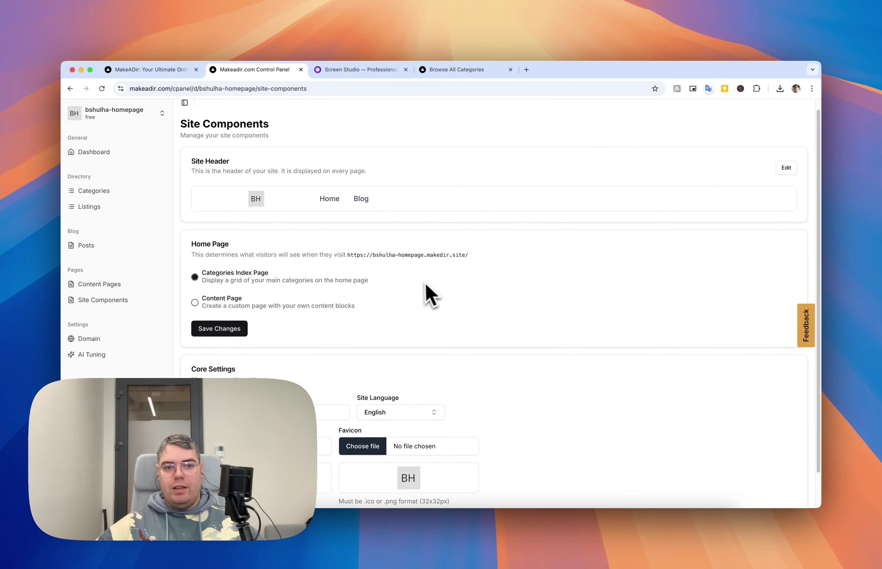
scroll(422, 294, down, 1)
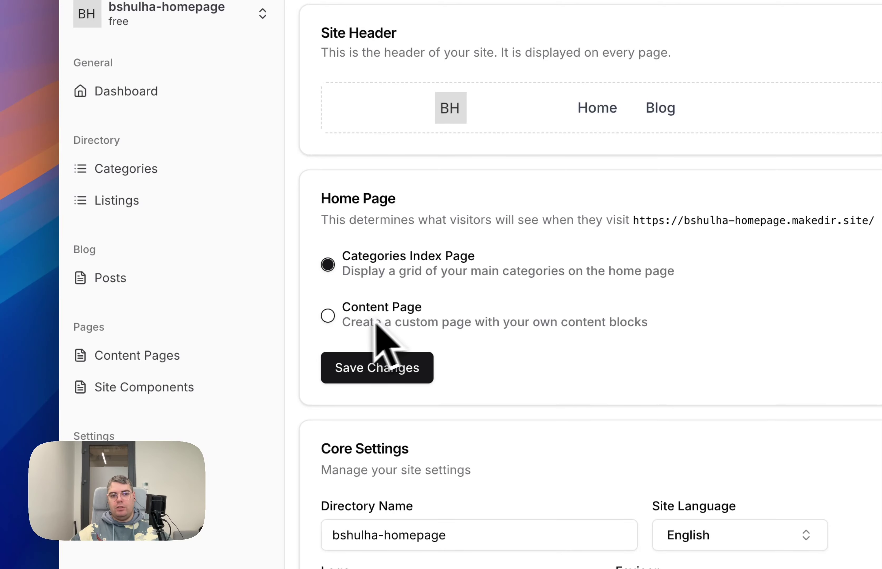
click(330, 315)
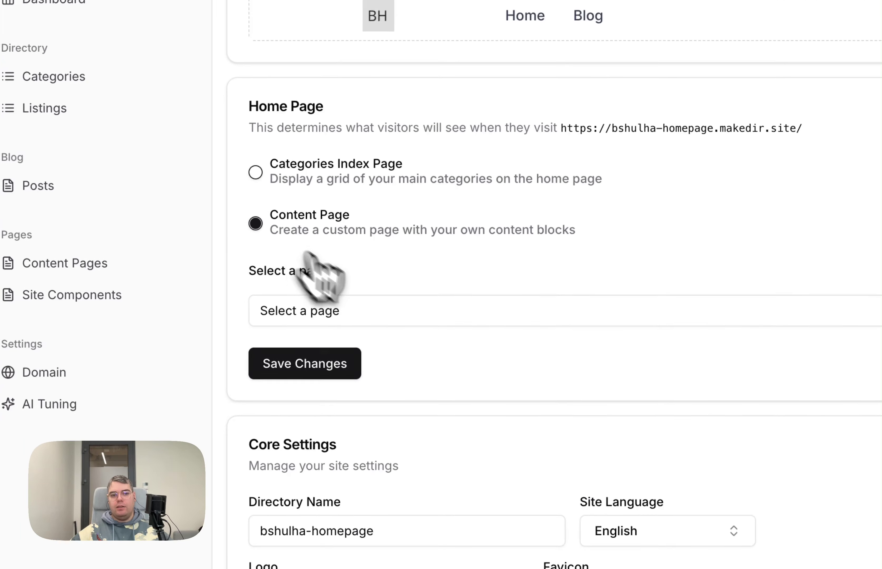
click(371, 311)
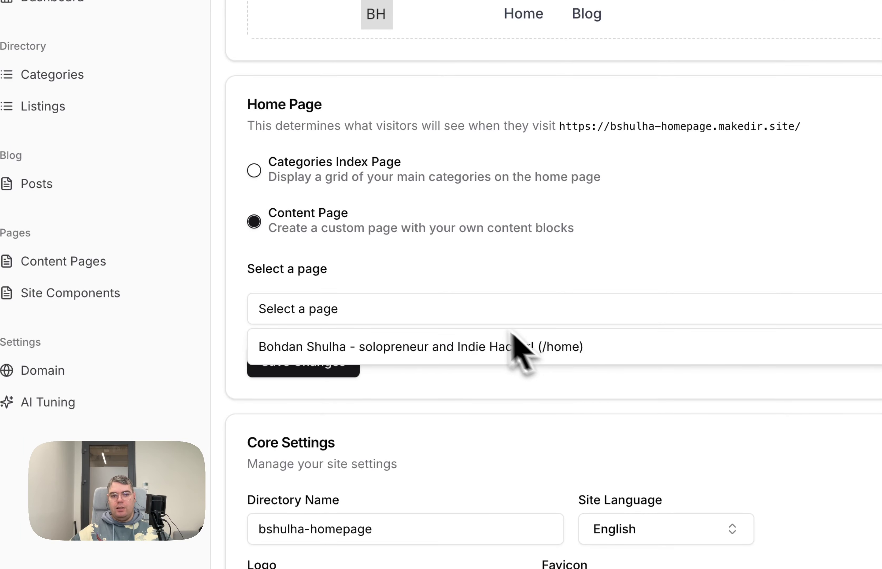
key(Escape)
drag(277, 214, 544, 237)
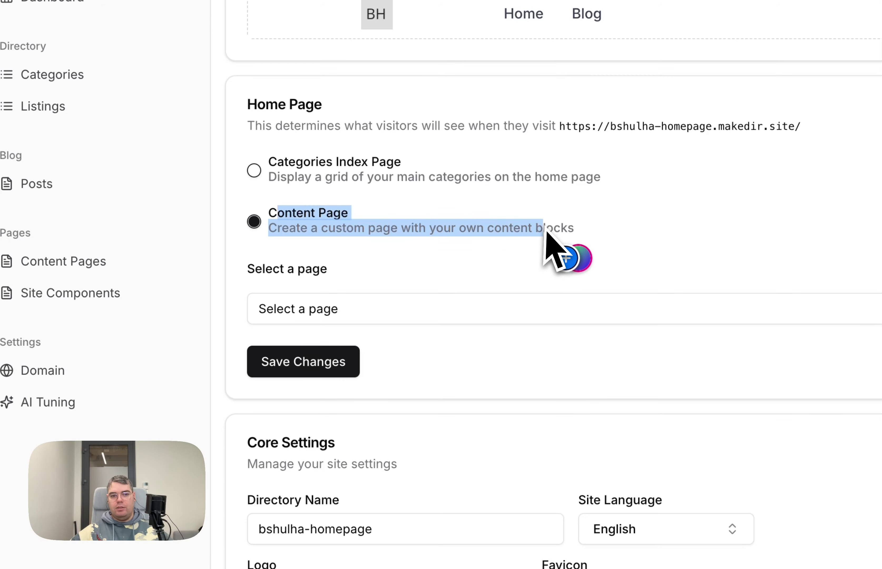
click(727, 259)
click(451, 301)
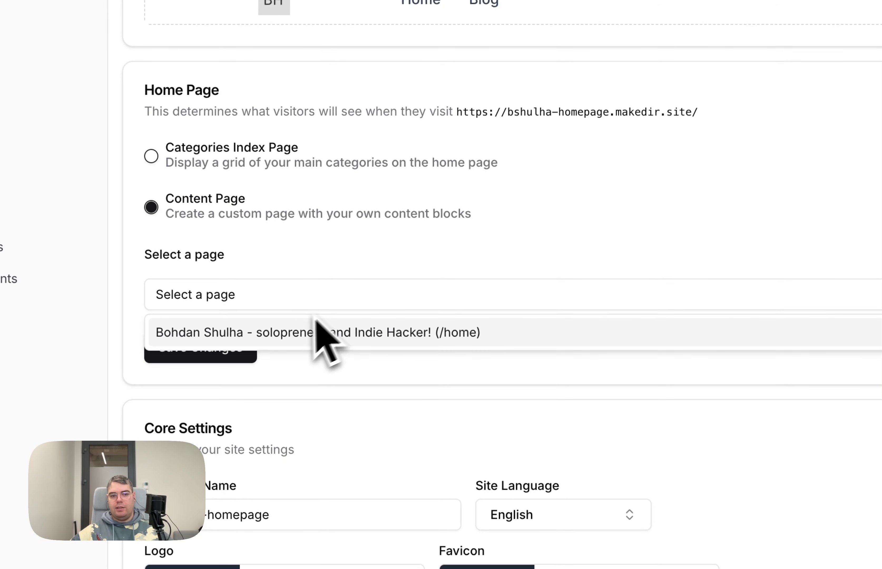
click(317, 328)
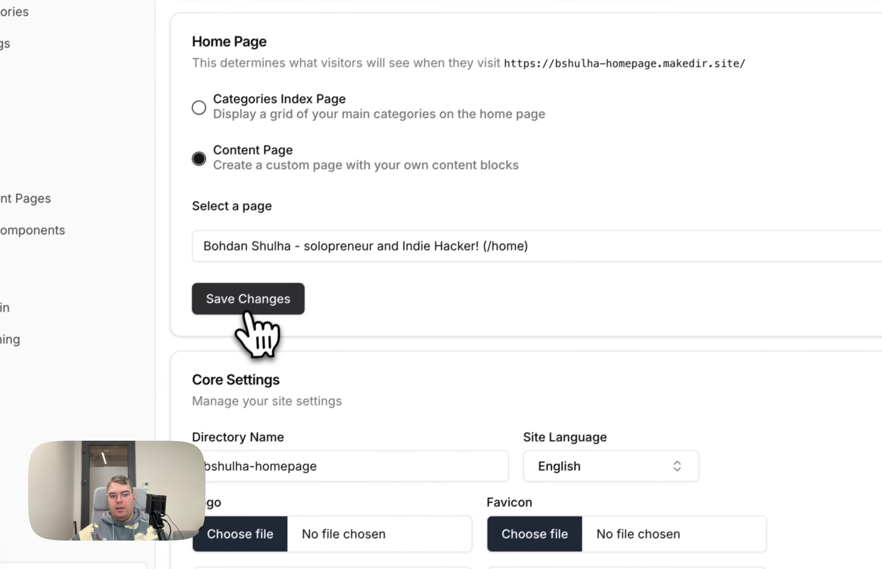
click(202, 353)
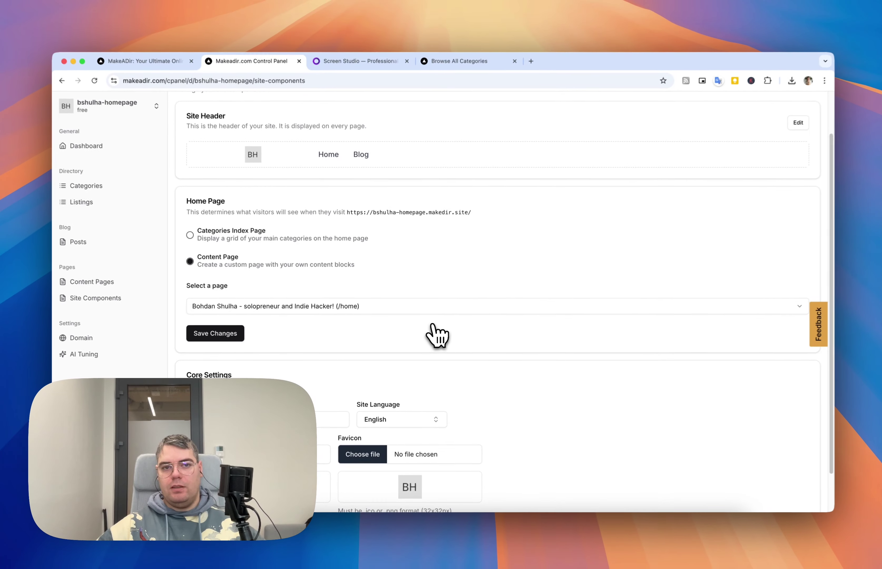
Step: Reload the published site at its root address and review the custom home page from hero to FAQ
scroll(454, 322, up, 3)
click(468, 74)
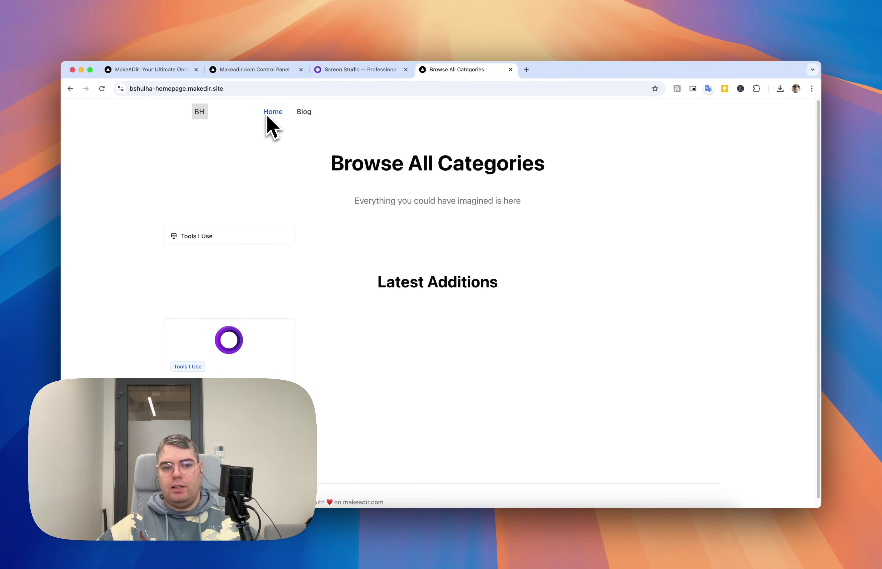
click(102, 88)
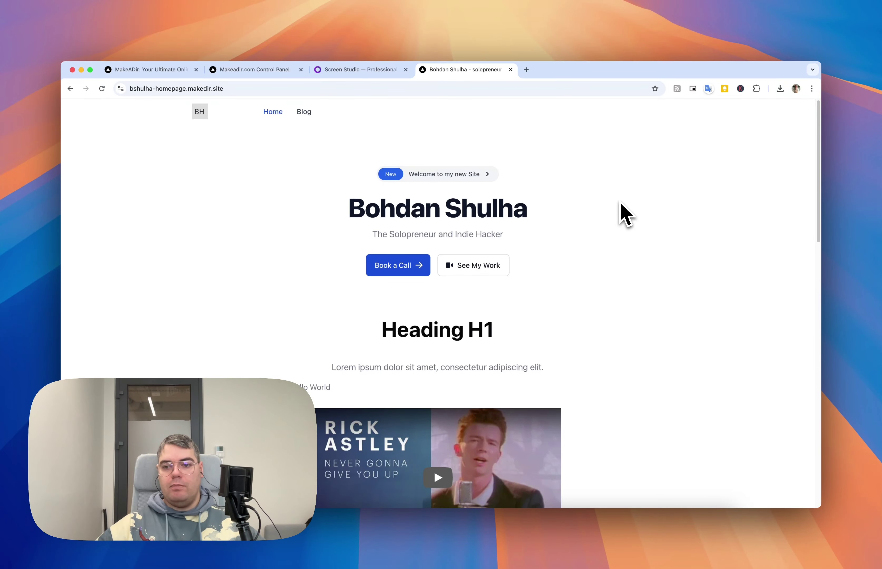
scroll(623, 212, down, 1)
scroll(624, 221, down, 20)
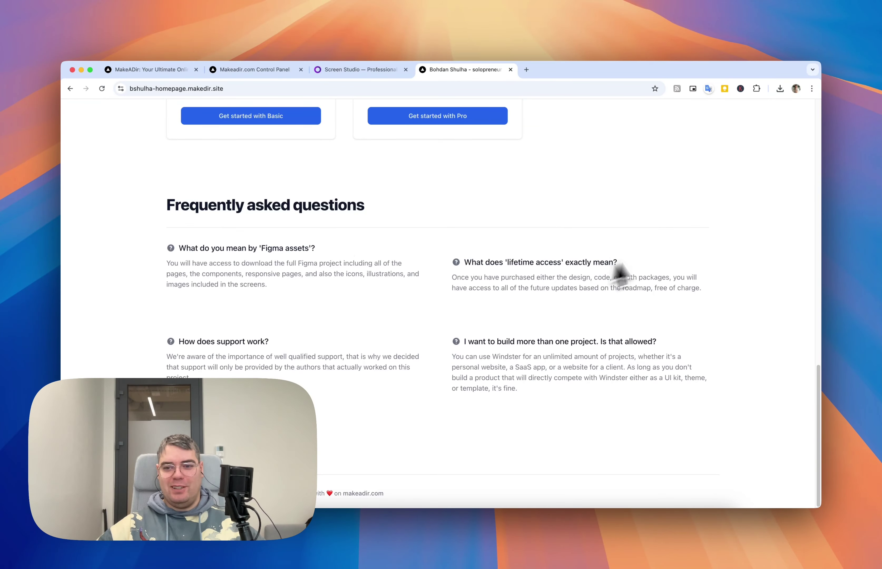
scroll(634, 255, up, 10)
scroll(650, 220, up, 8)
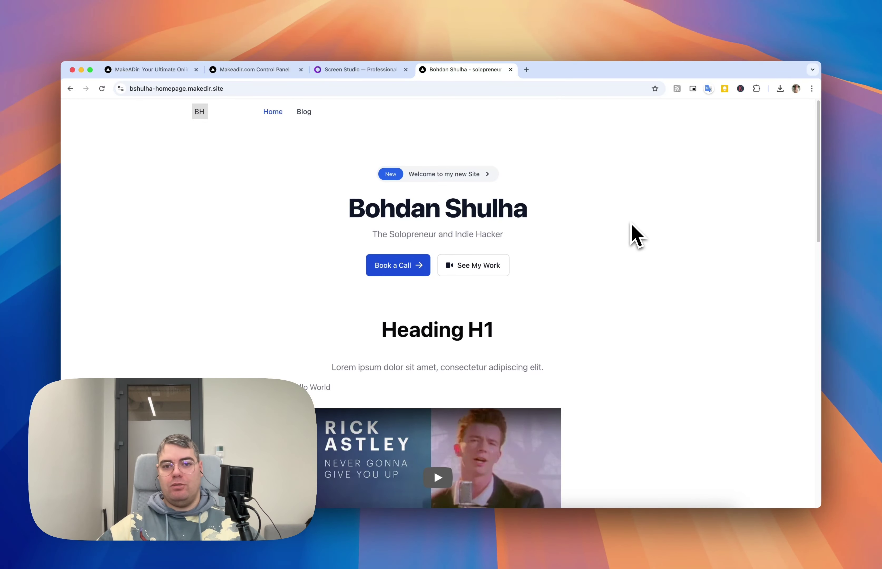
scroll(636, 237, down, 10)
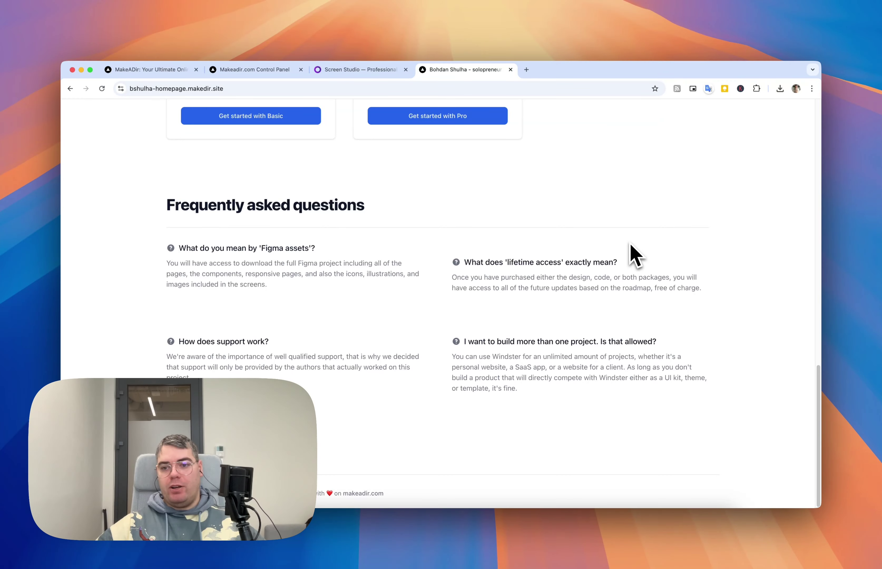
Step: Visit the published site's Blog page, return to Home, and look through the home page once more
scroll(629, 243, up, 10)
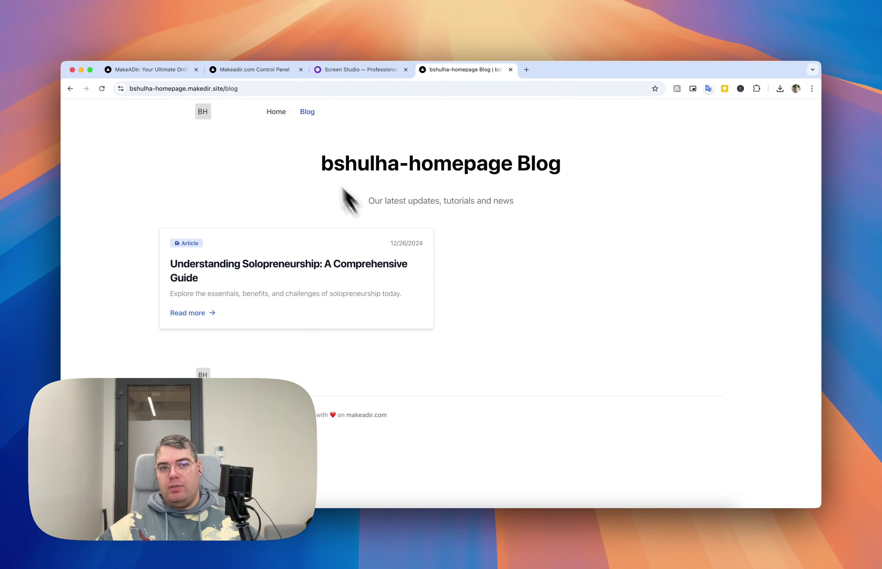
click(281, 117)
scroll(217, 272, down, 10)
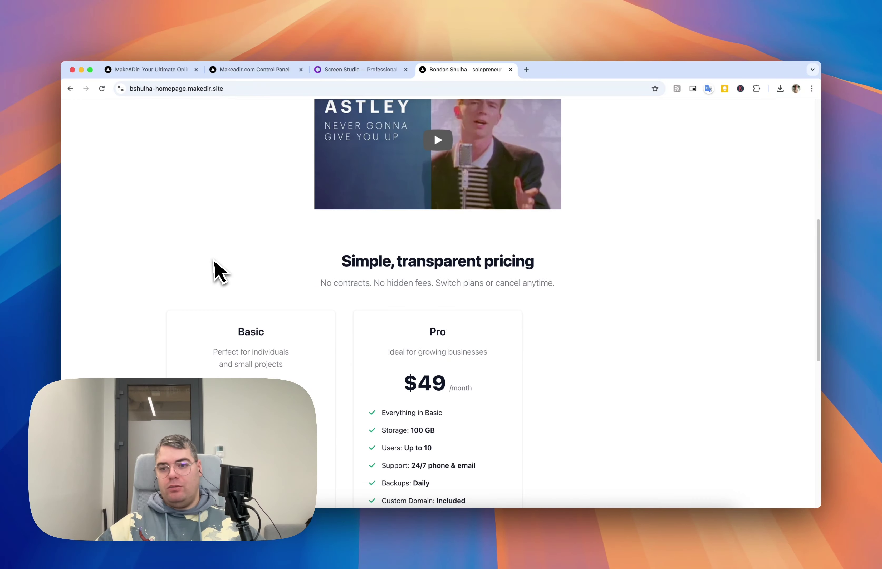
scroll(217, 270, down, 5)
scroll(216, 269, up, 15)
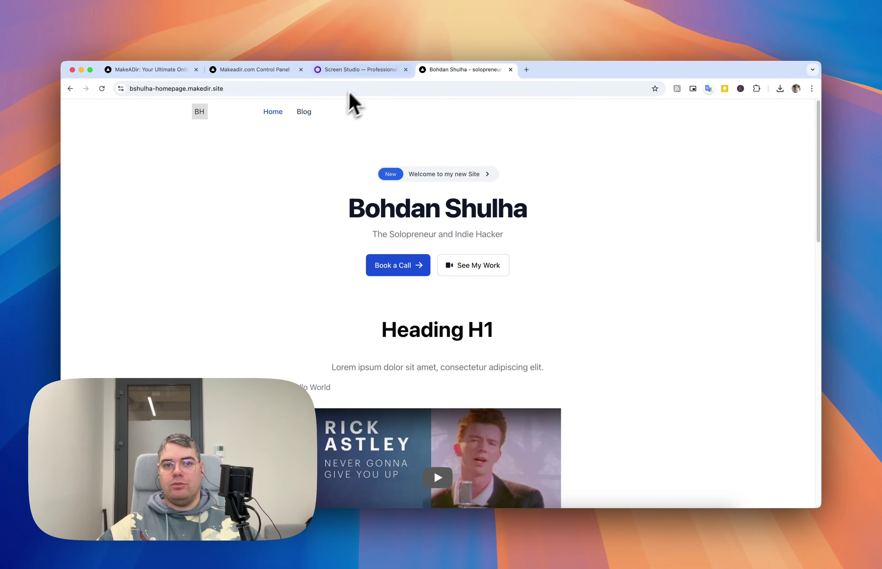
Step: Add a Categories link with the URL /browse to the site header, place it between Home and Blog, and save the header
click(252, 72)
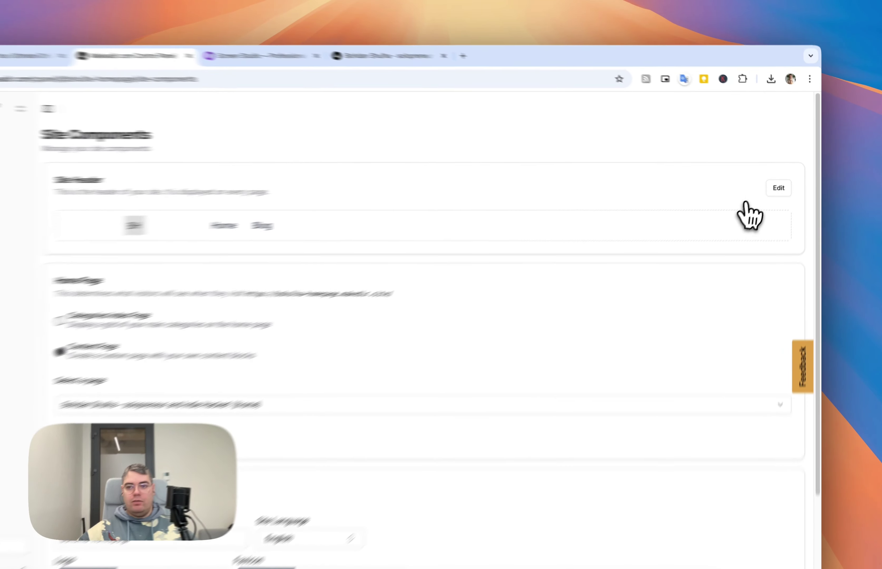
click(786, 178)
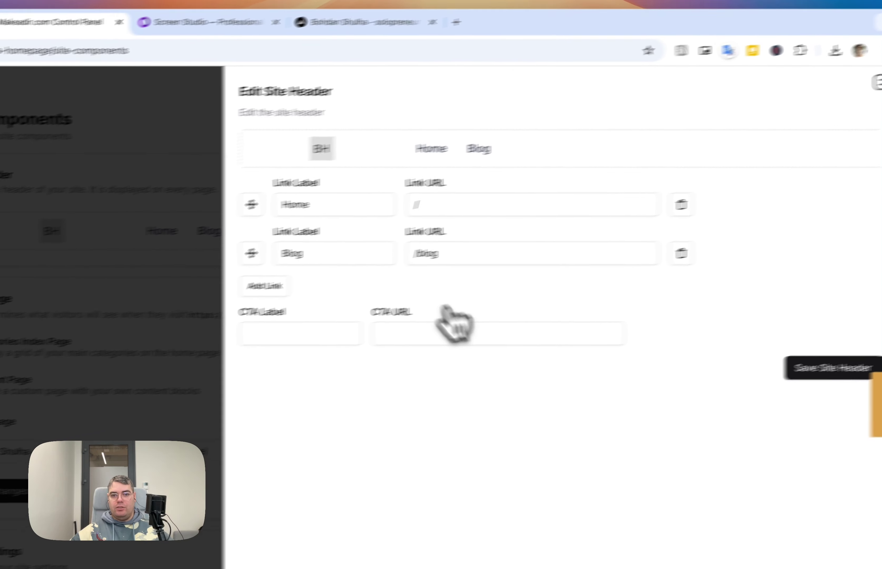
click(283, 285)
click(323, 302)
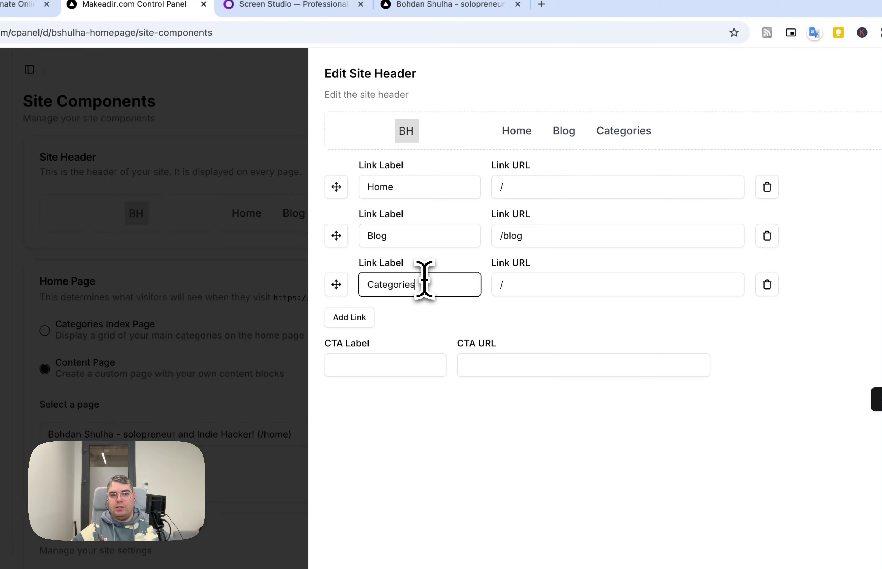
click(542, 286)
text(b)
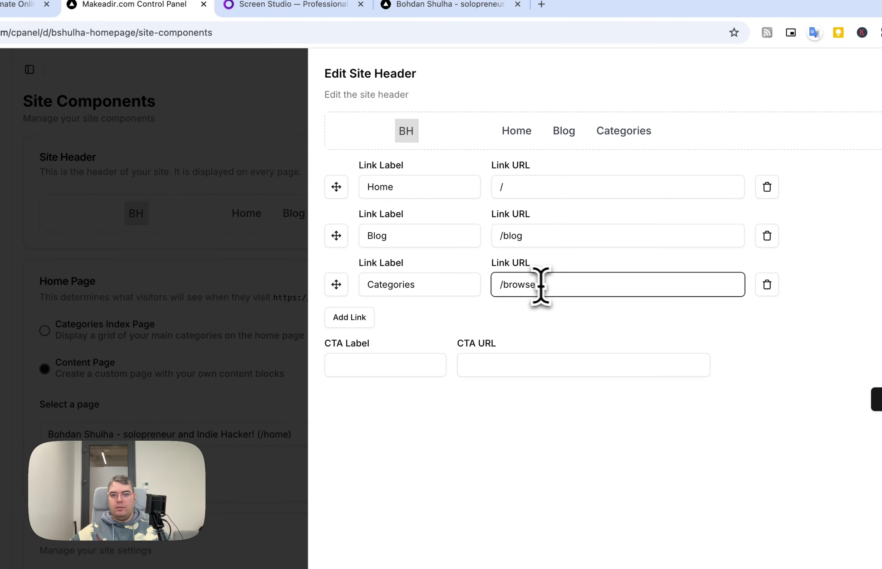
text(rowse)
click(523, 469)
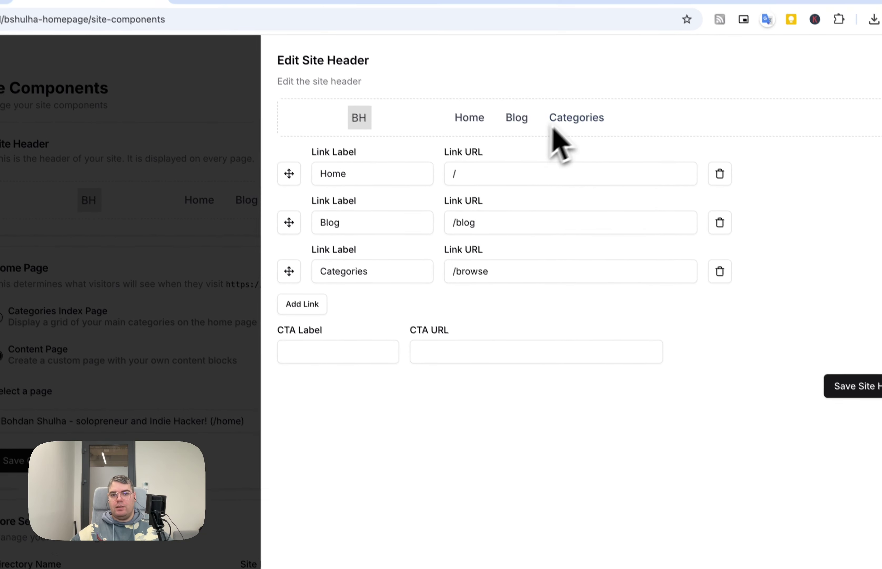
drag(289, 271, 293, 239)
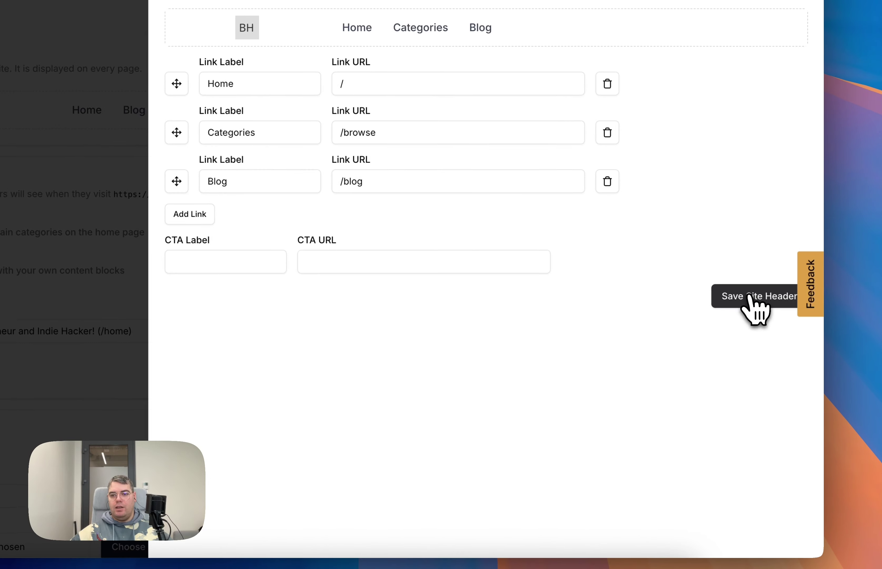
click(749, 295)
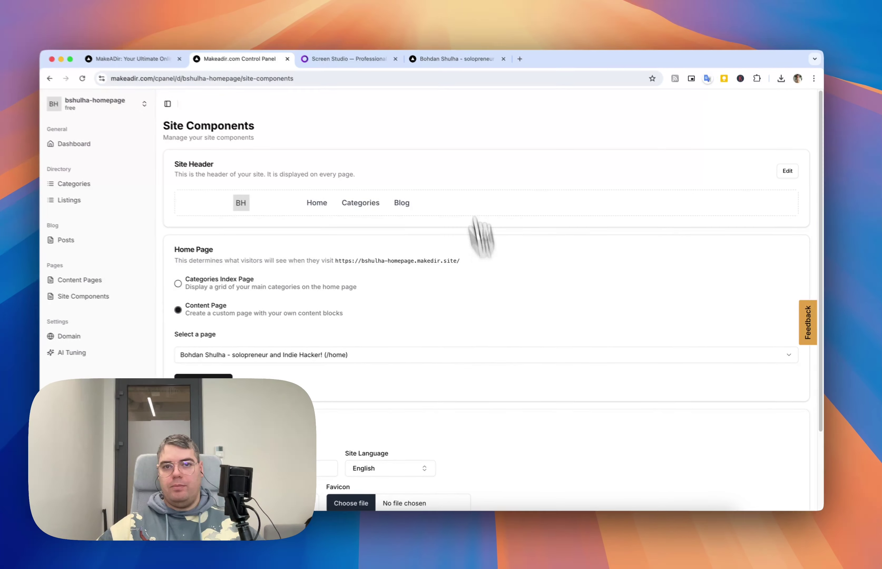
Step: Reload the published site and visit its Categories page through the header link
click(460, 70)
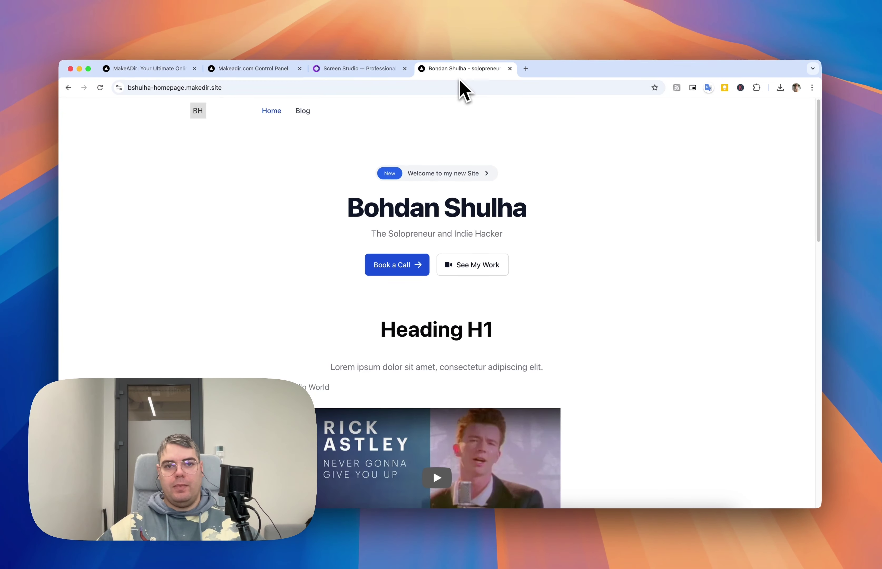
key(super+r)
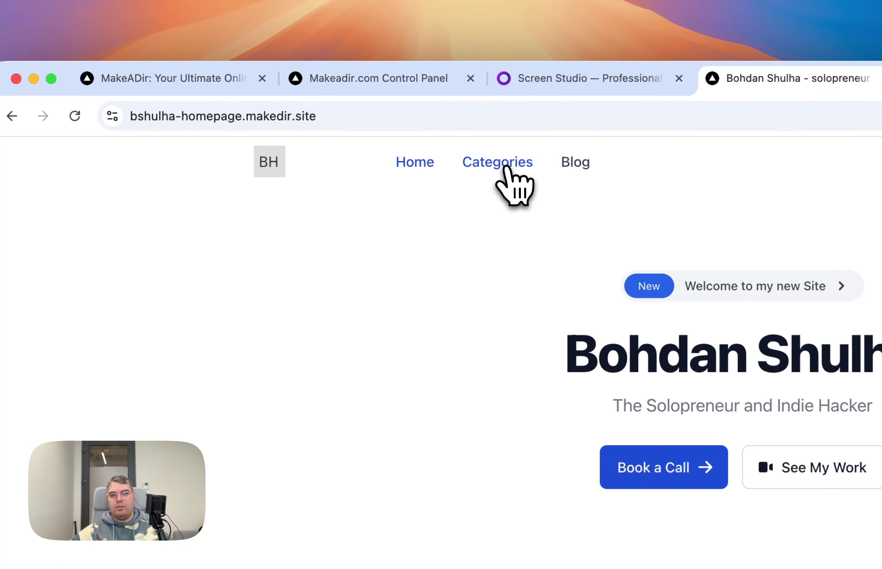
click(505, 167)
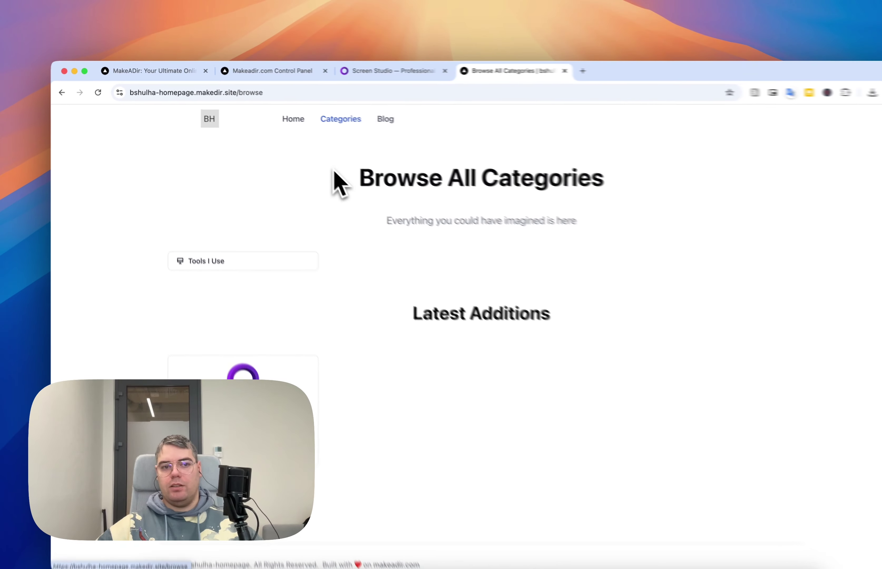
Step: Copy the link address of the Tools I Use category and look over the Browse All Categories page
right_click(259, 257)
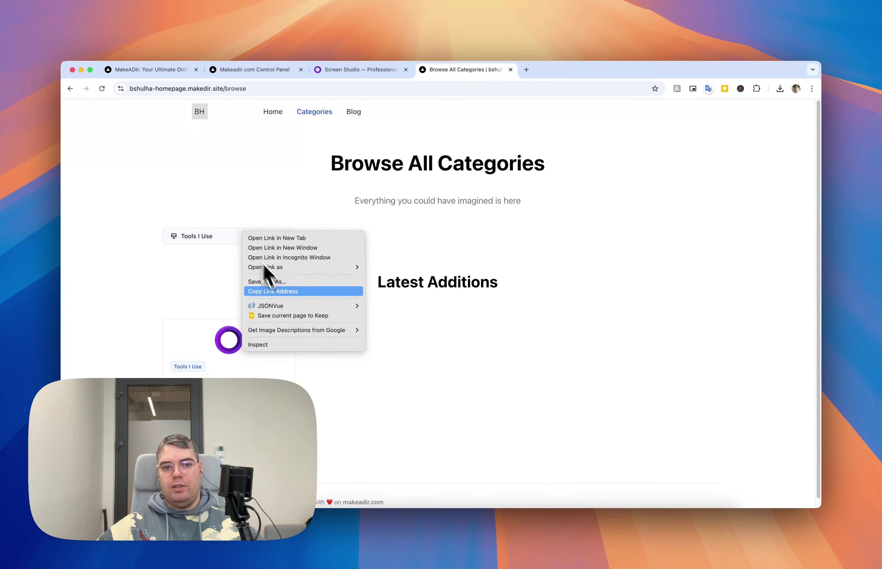
click(291, 292)
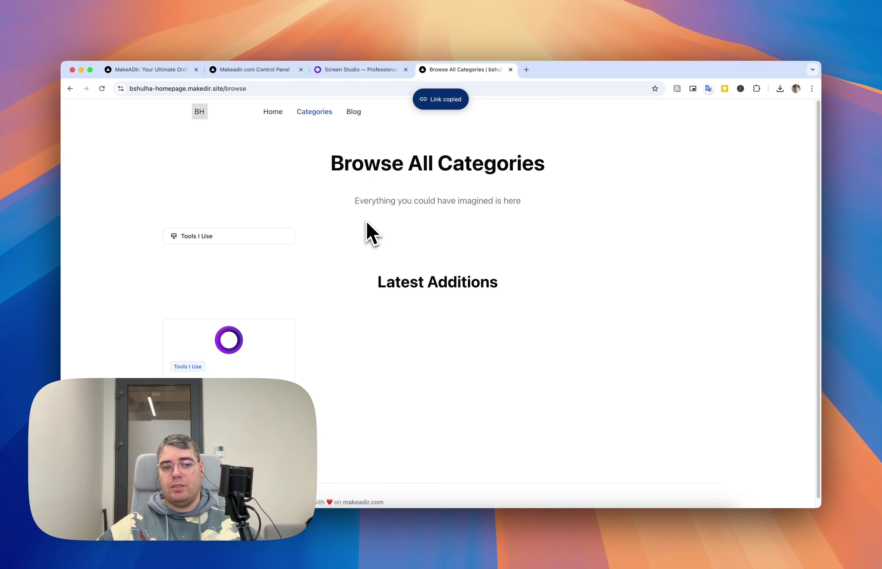
scroll(361, 257, down, 1)
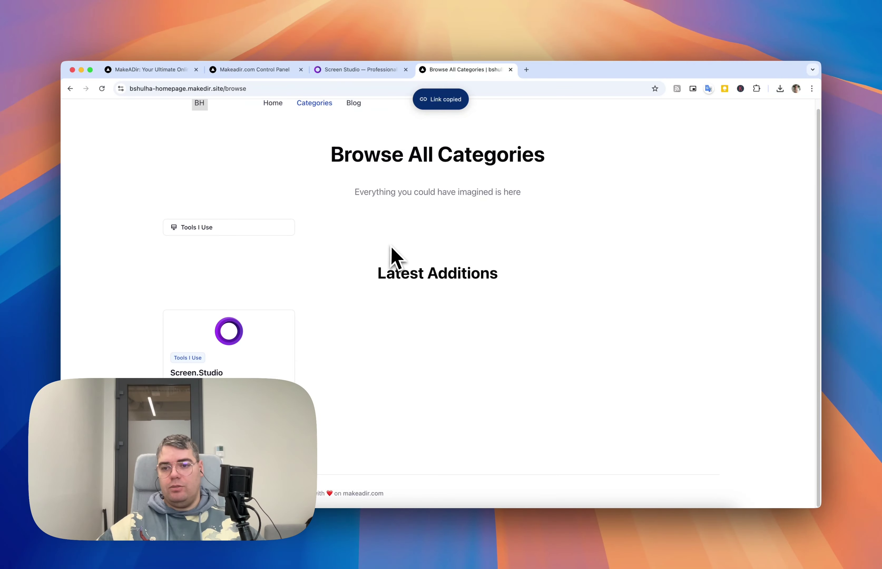
scroll(396, 258, up, 1)
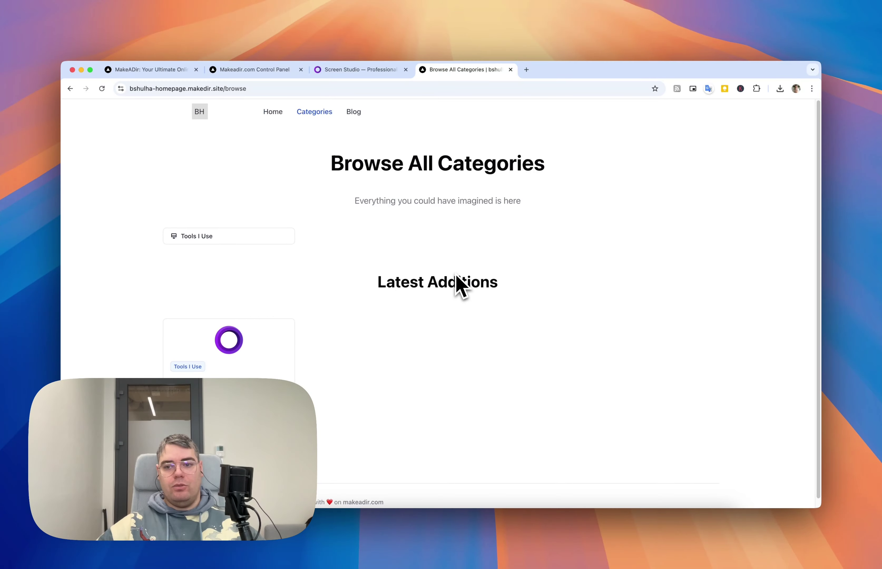
Step: Return to the published site's home page, go to makeadir.com, and look through its landing page, including the pricing and FAQ sections
click(273, 118)
click(271, 93)
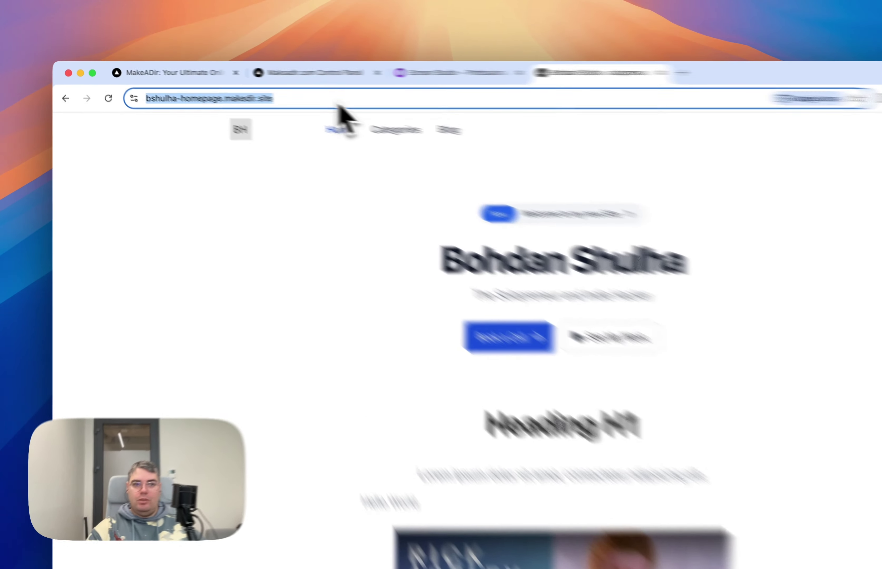
text(ma)
key(Return)
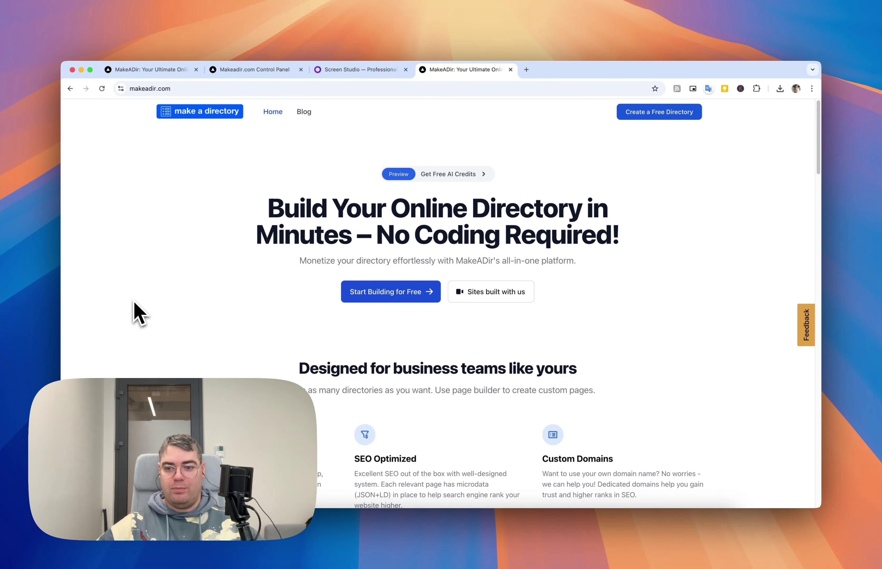
scroll(133, 310, down, 3)
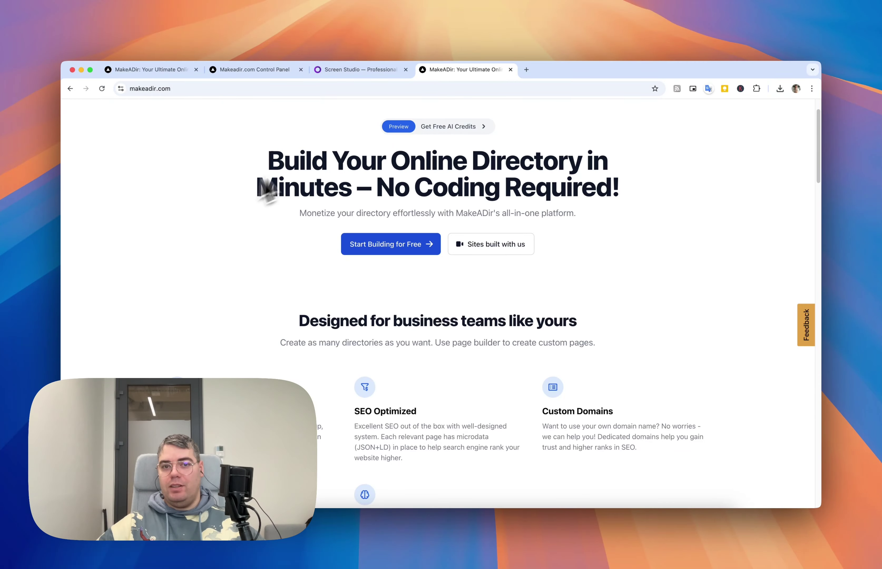
scroll(98, 299, down, 10)
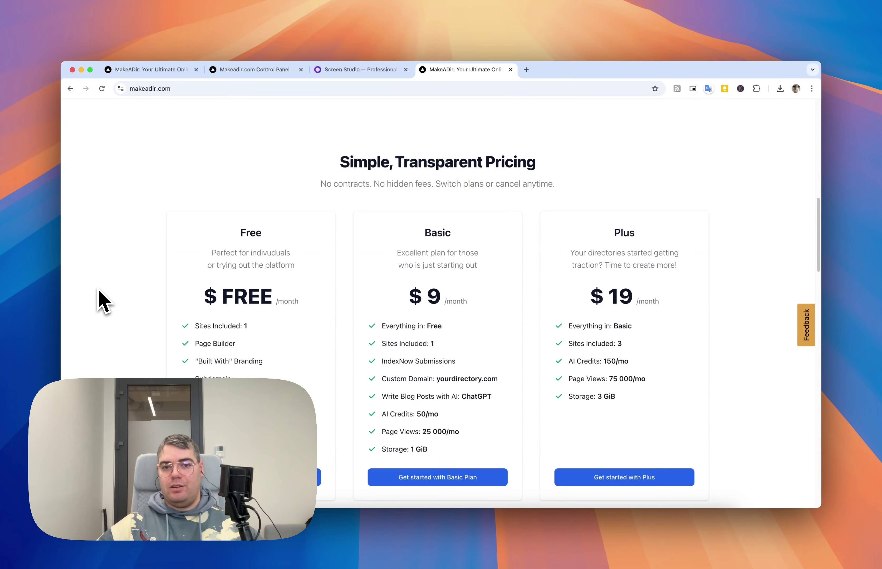
scroll(98, 293, down, 15)
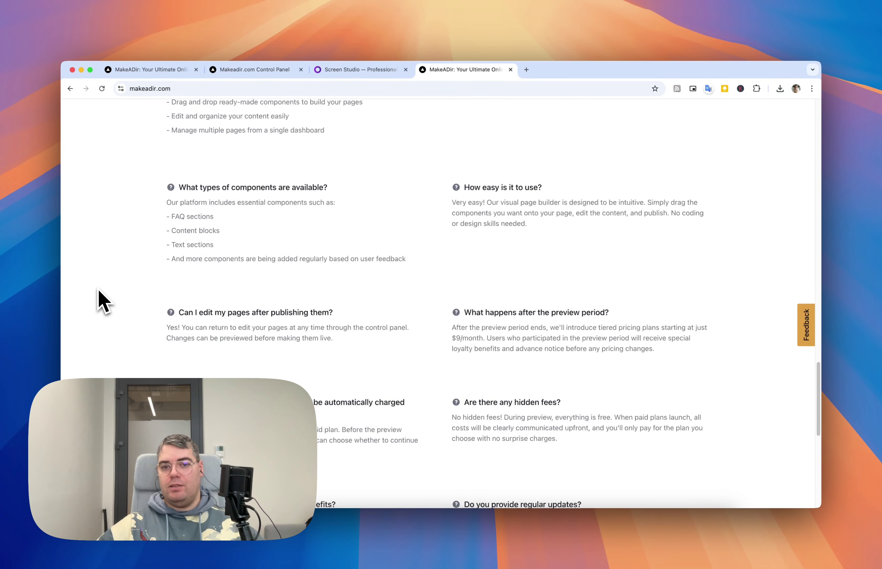
scroll(99, 293, down, 5)
scroll(99, 293, up, 20)
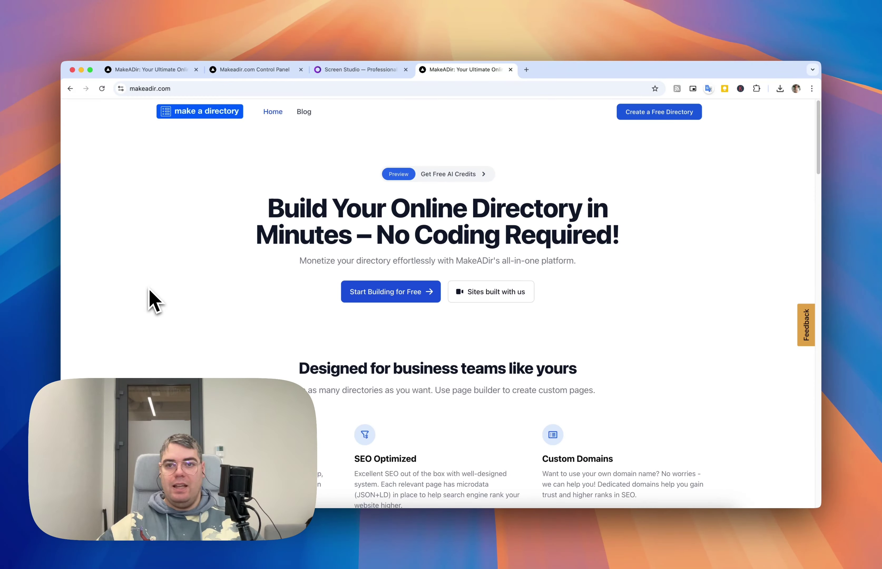
scroll(153, 301, down, 2)
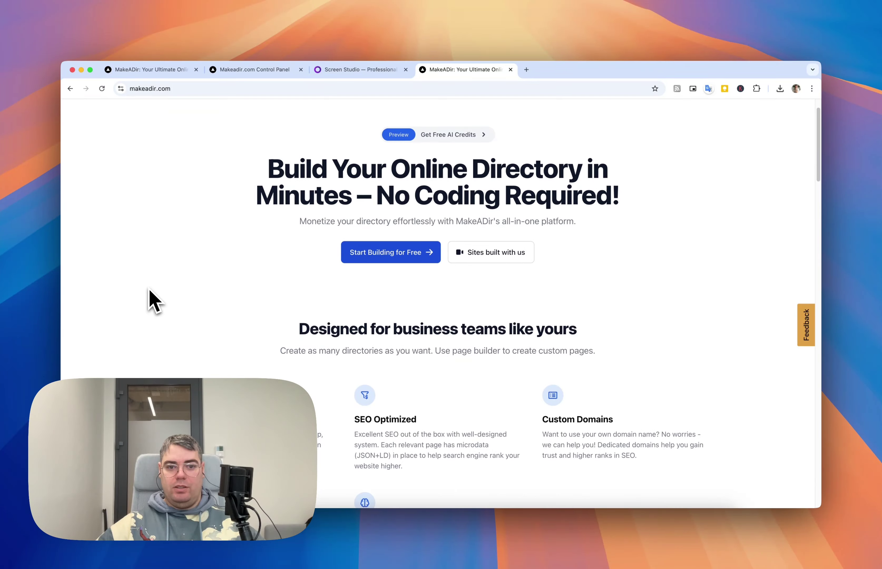
scroll(154, 301, up, 2)
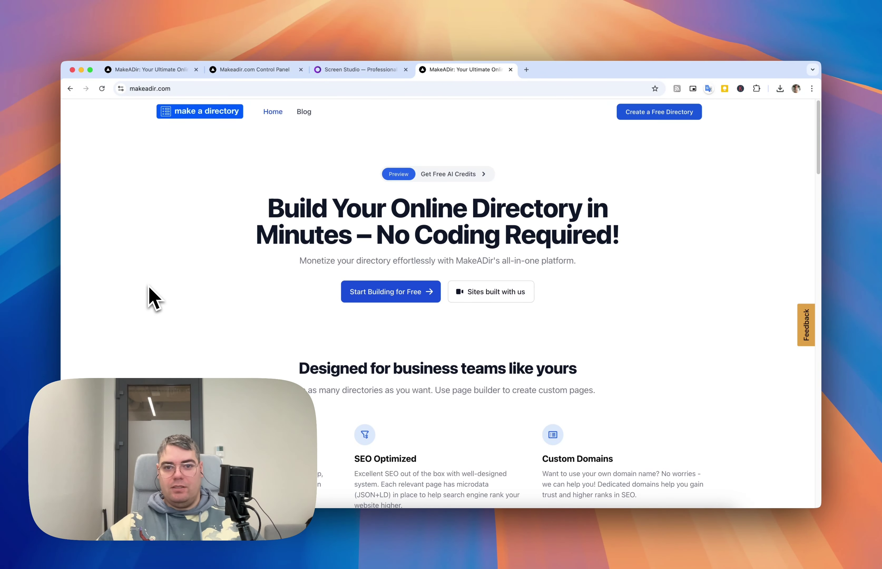